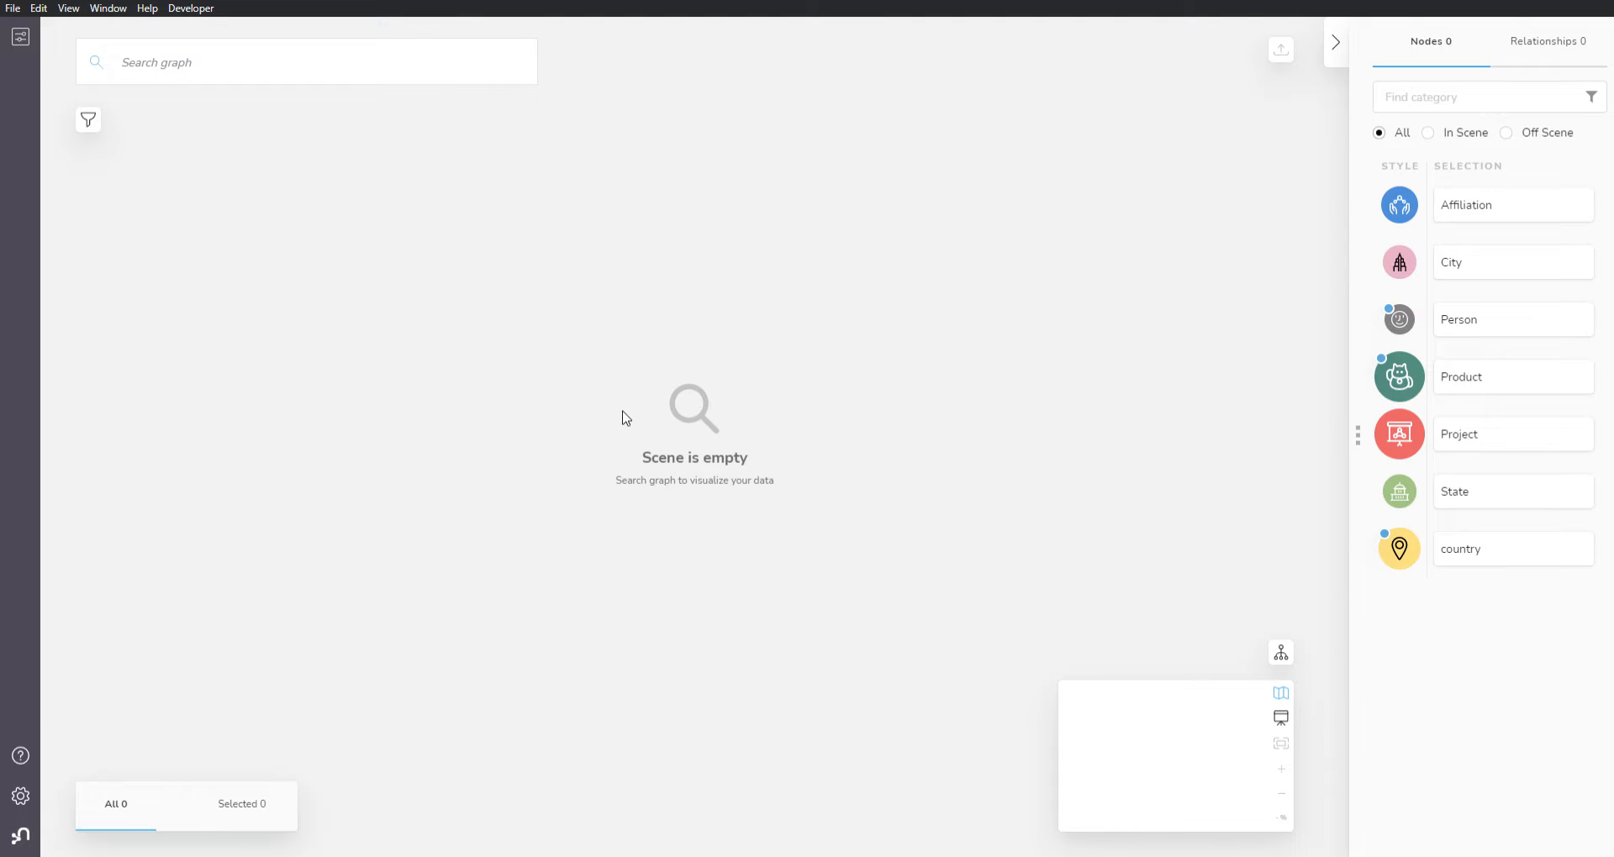
Step: Load all country nodes and all Person nodes into the scene with two separate graph searches
left_click(248, 79)
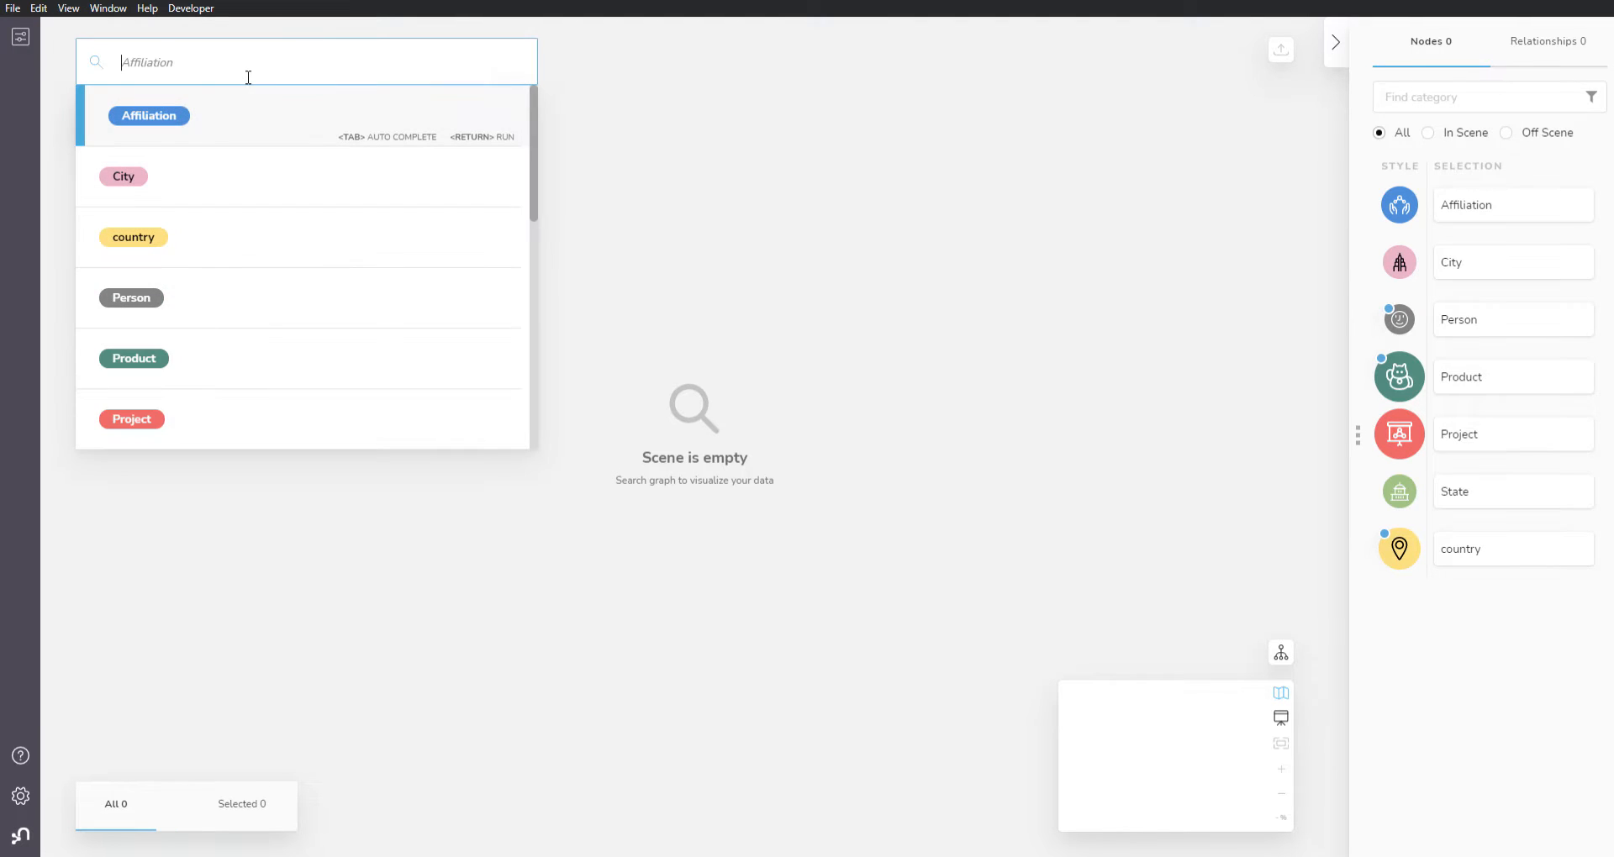
left_click(173, 244)
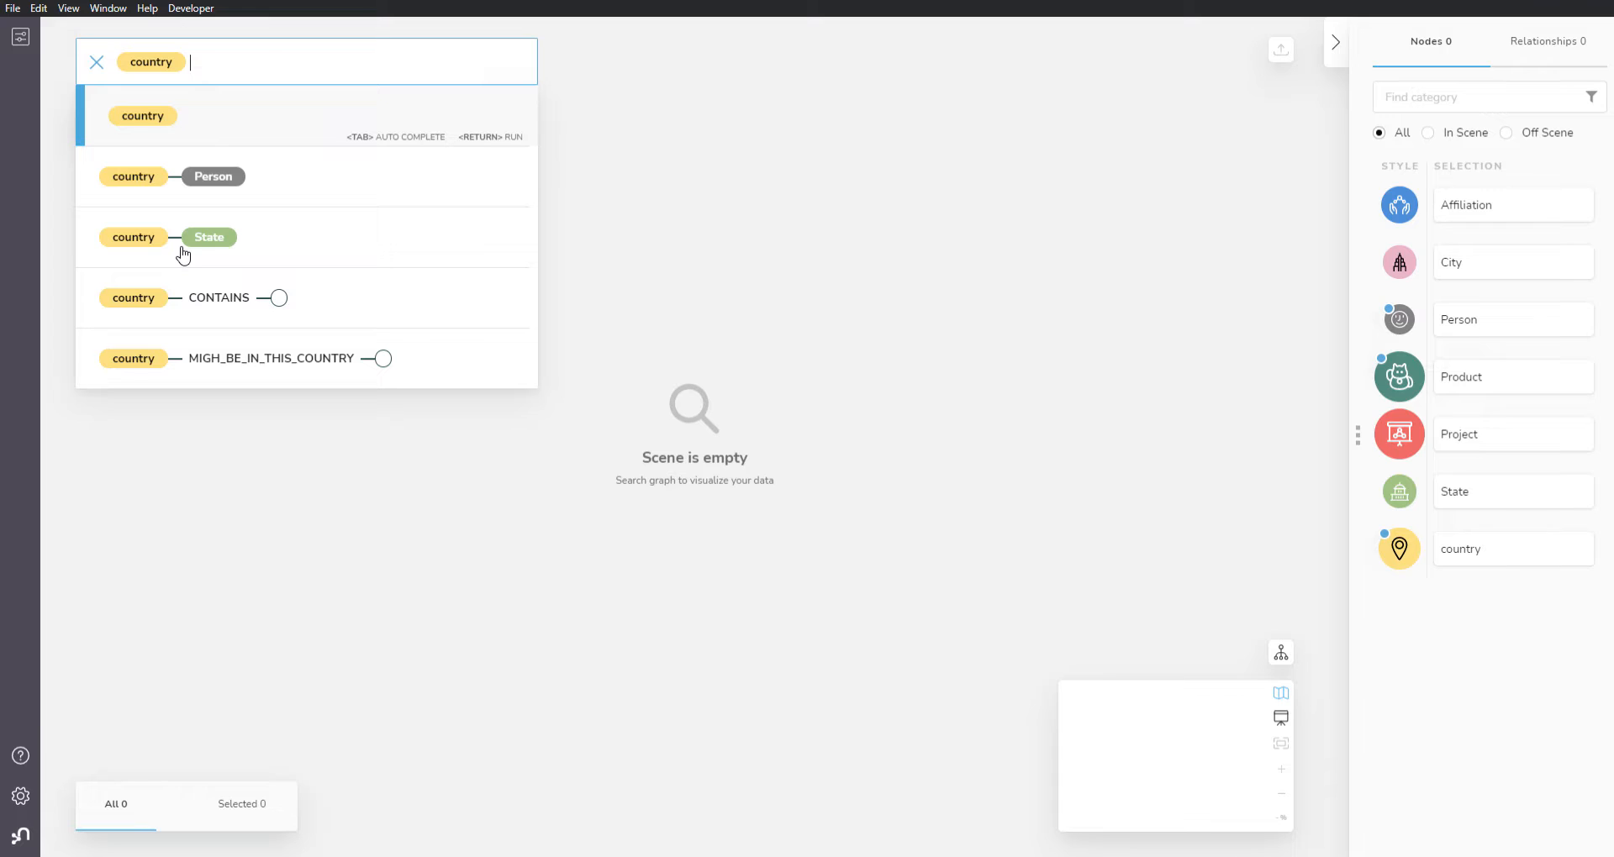
key("Return")
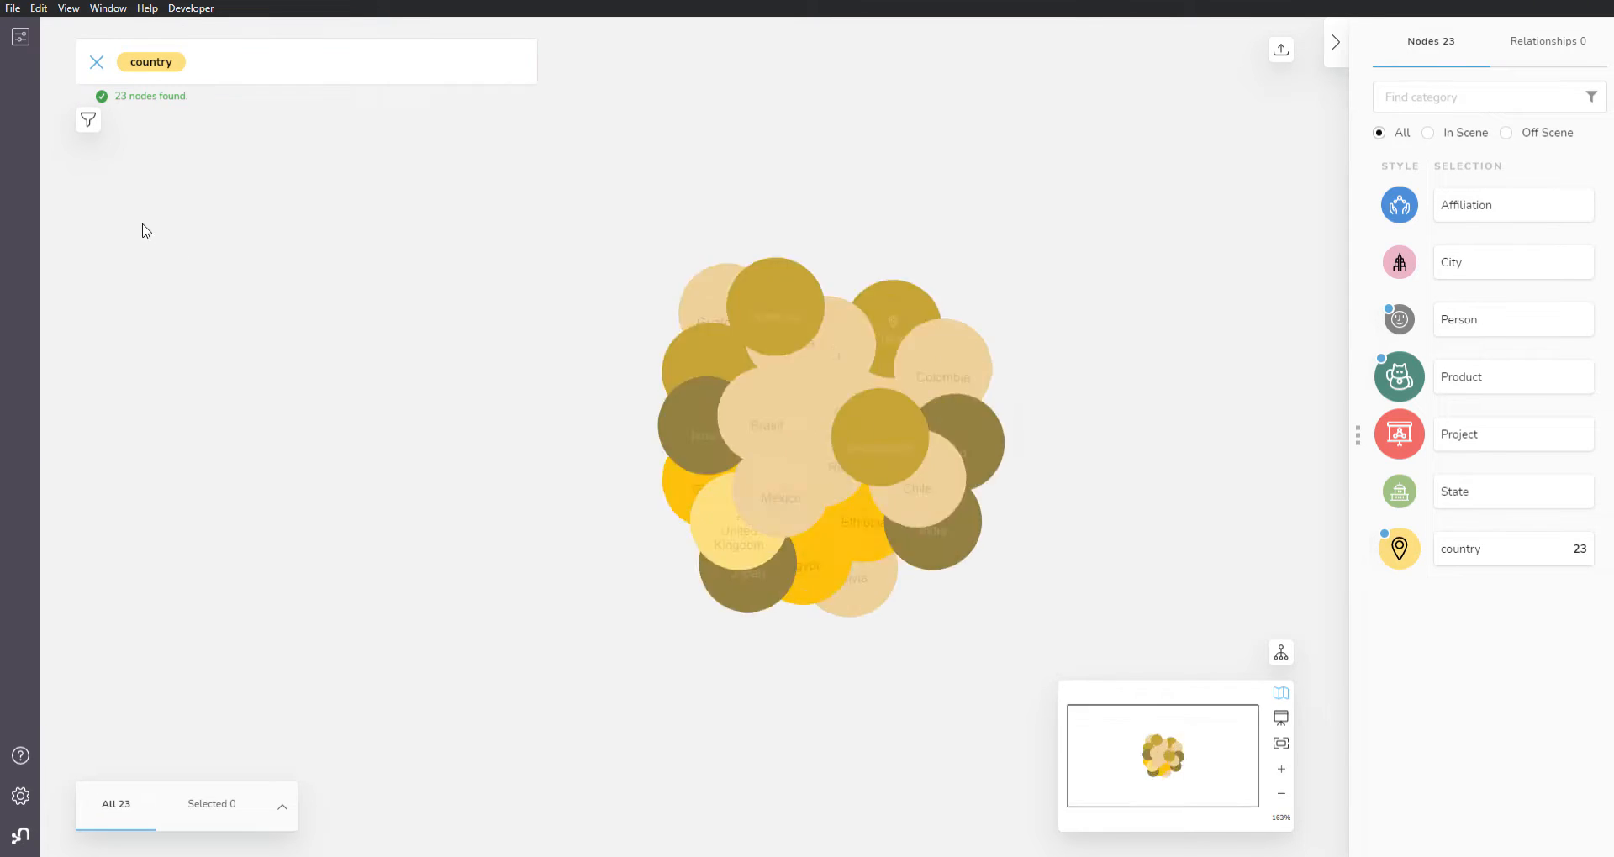
left_click(104, 62)
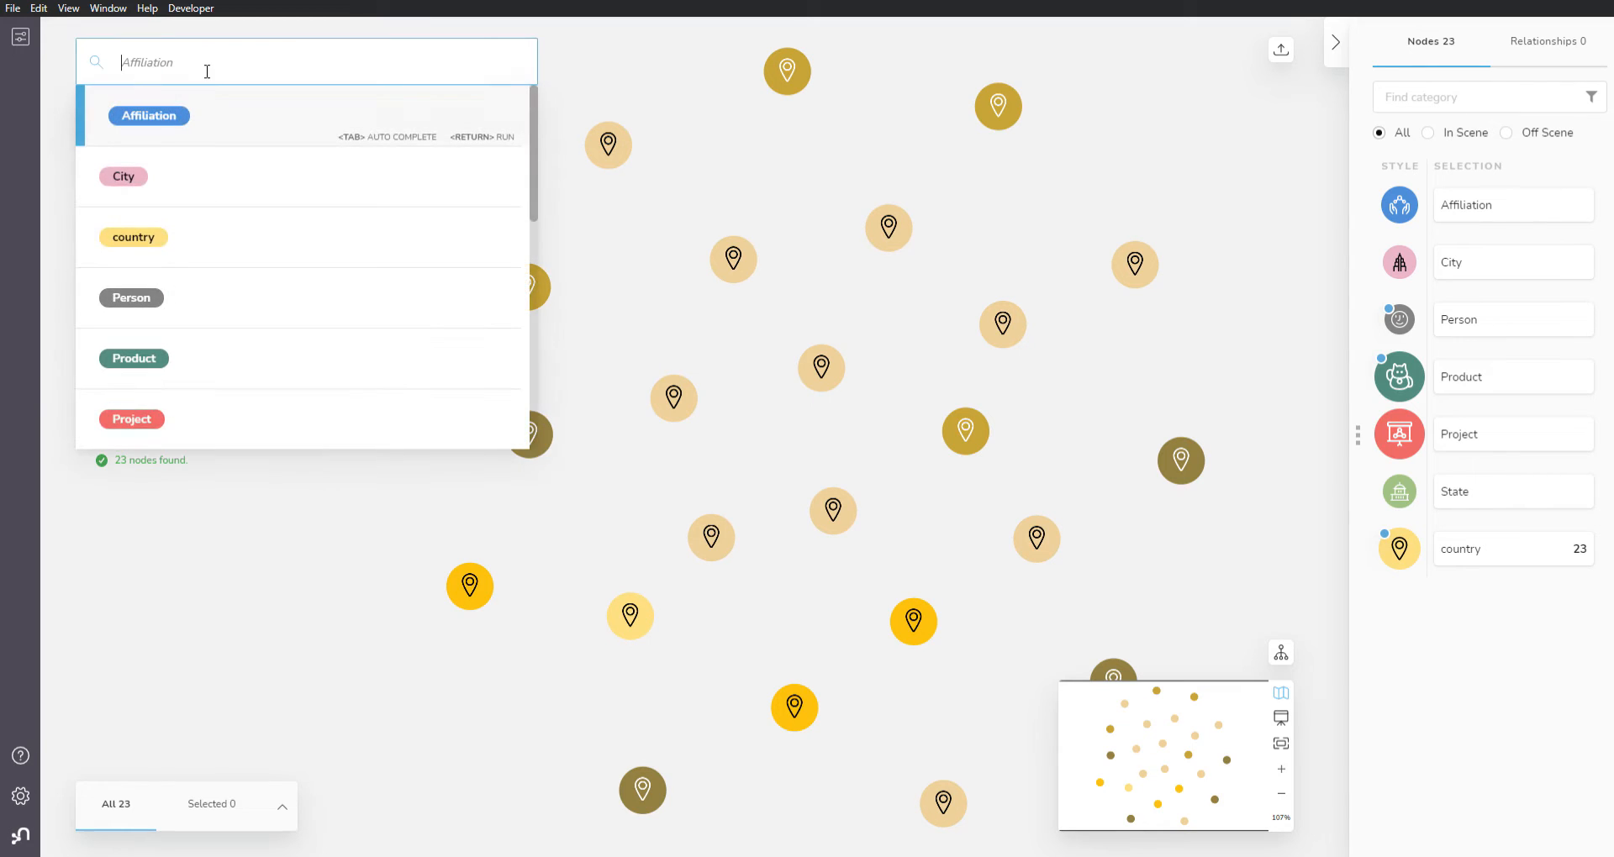
left_click(176, 303)
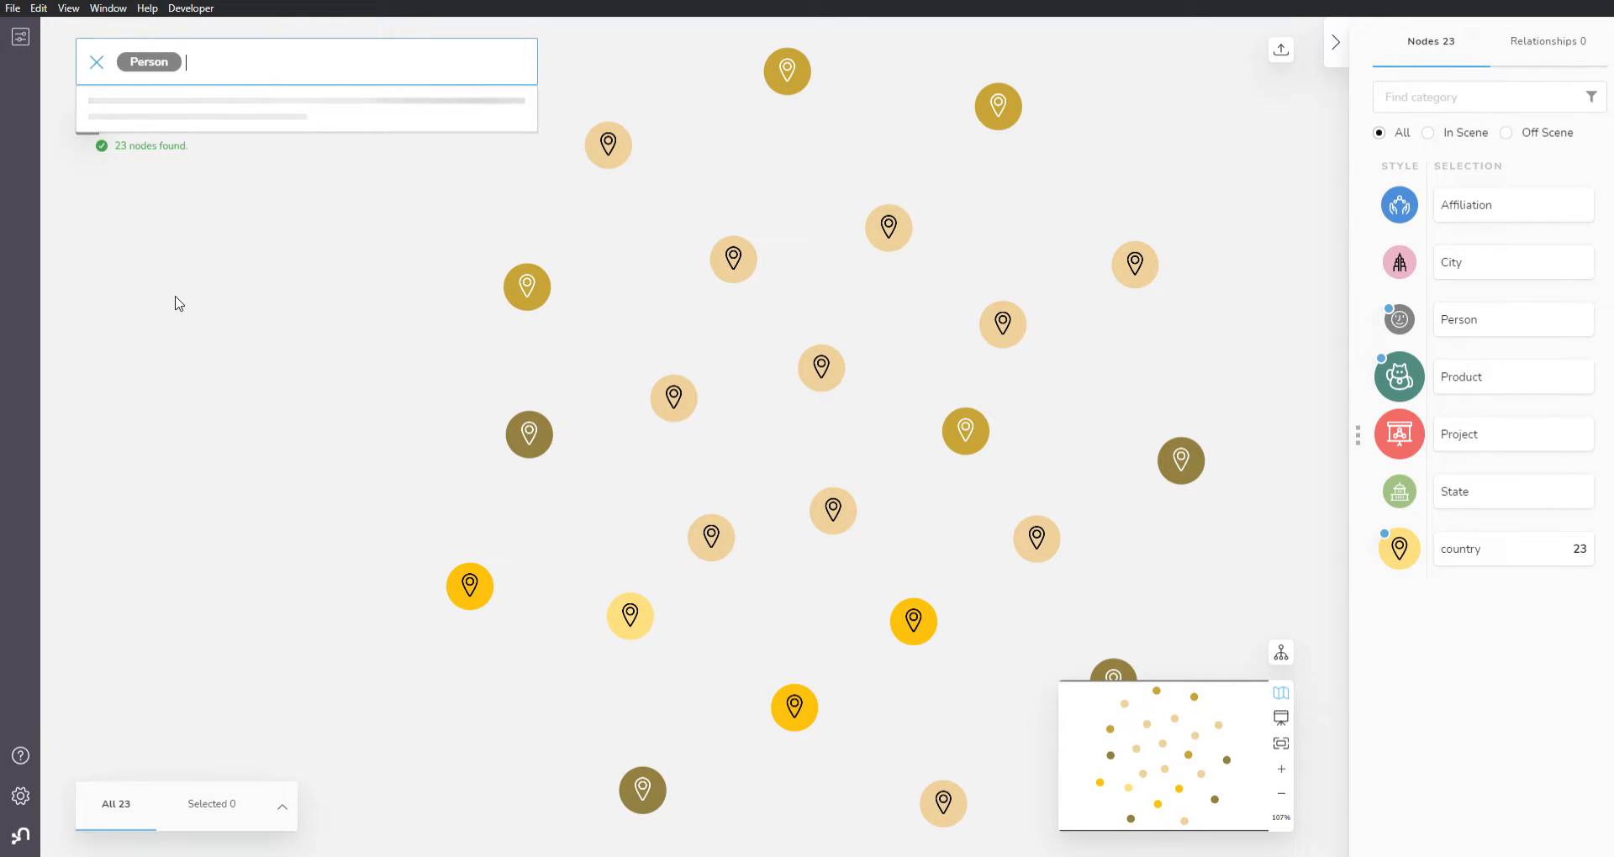
key("Return")
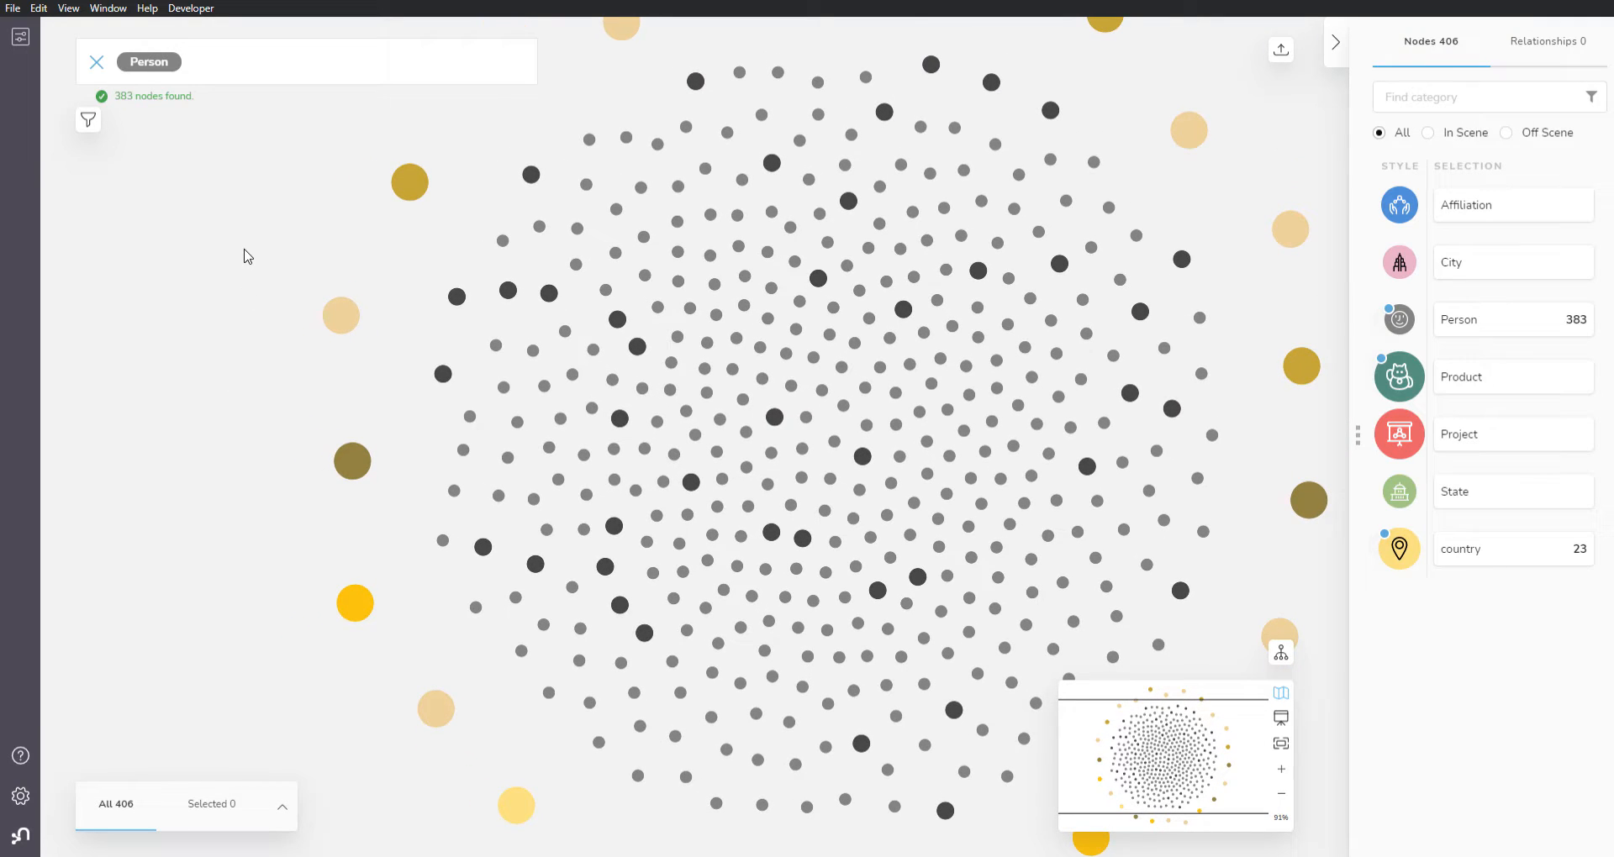
Step: Select every node in the scene and reveal the incoming MIGH_BE_IN_THIS_COUNTRY relationships between them
key("ctrl+a")
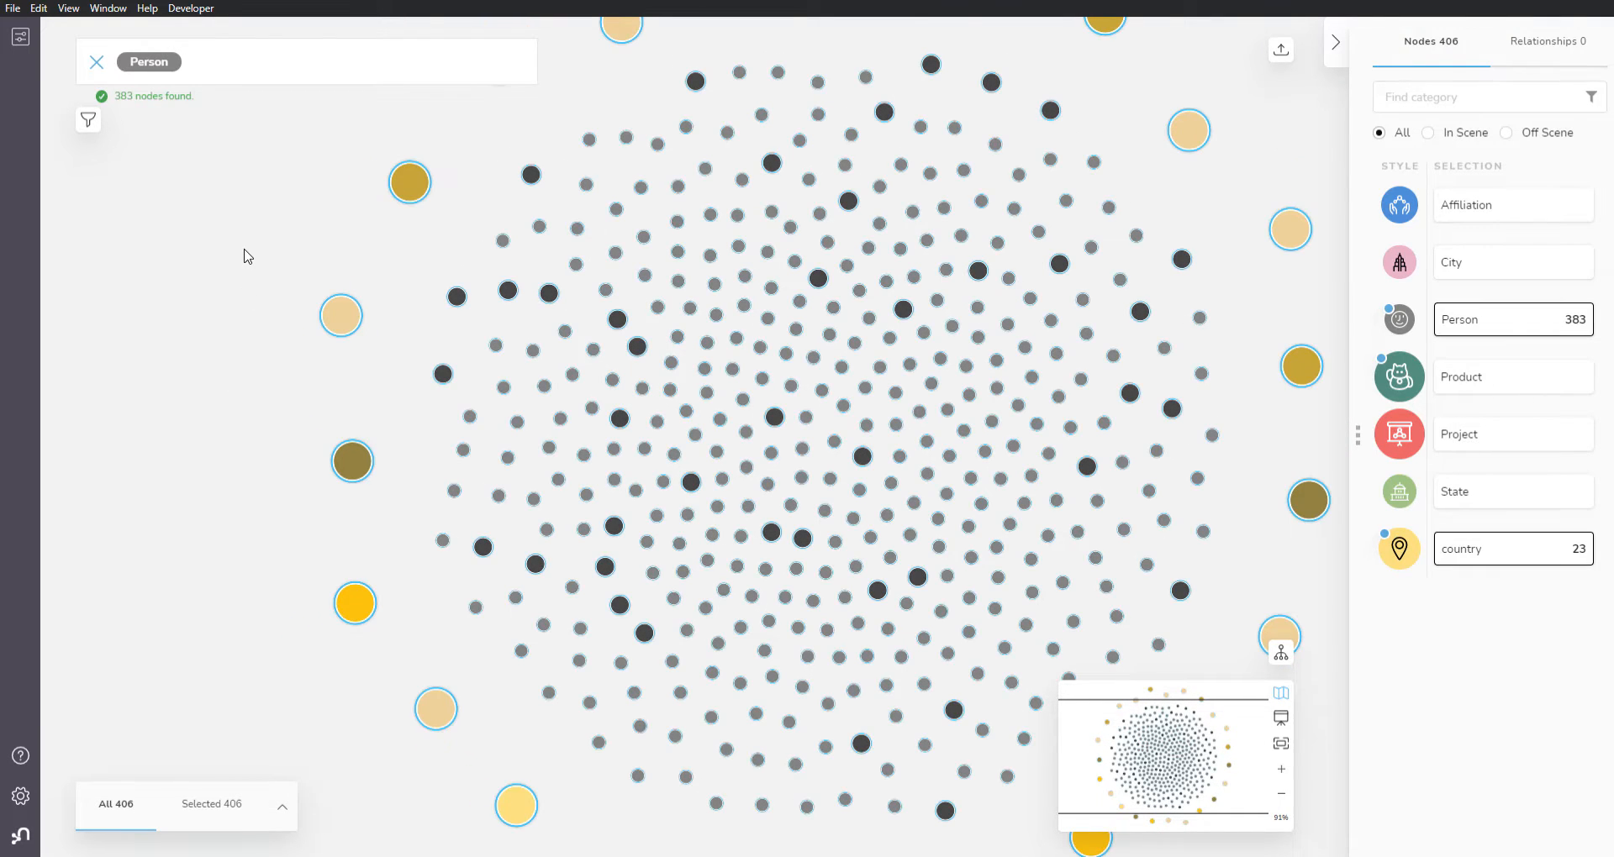
right_click(342, 319)
mouse_move(389, 437)
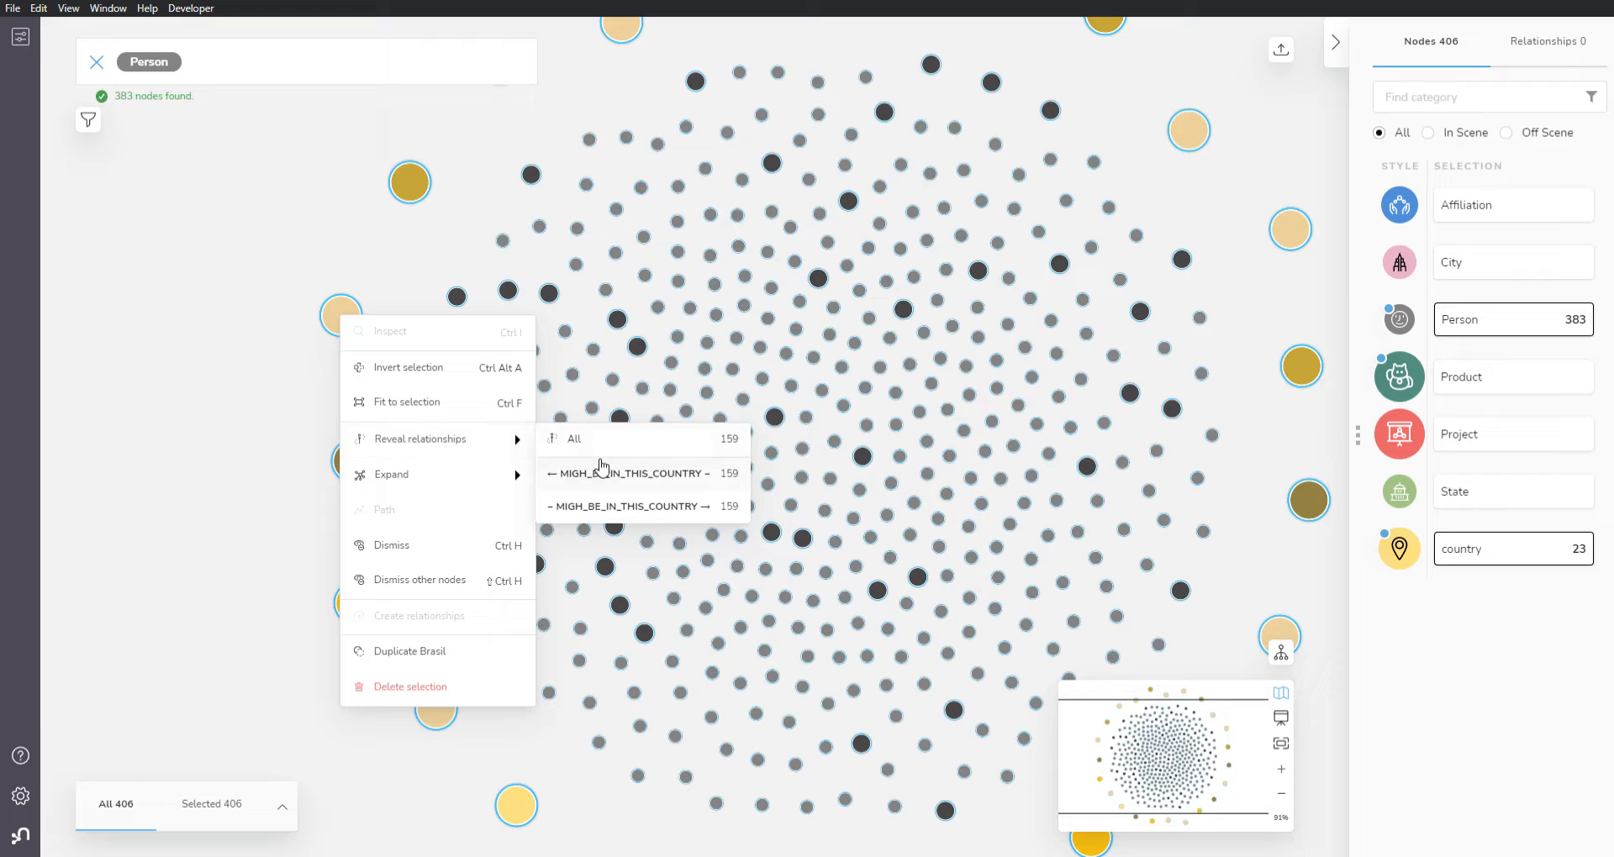
left_click(593, 472)
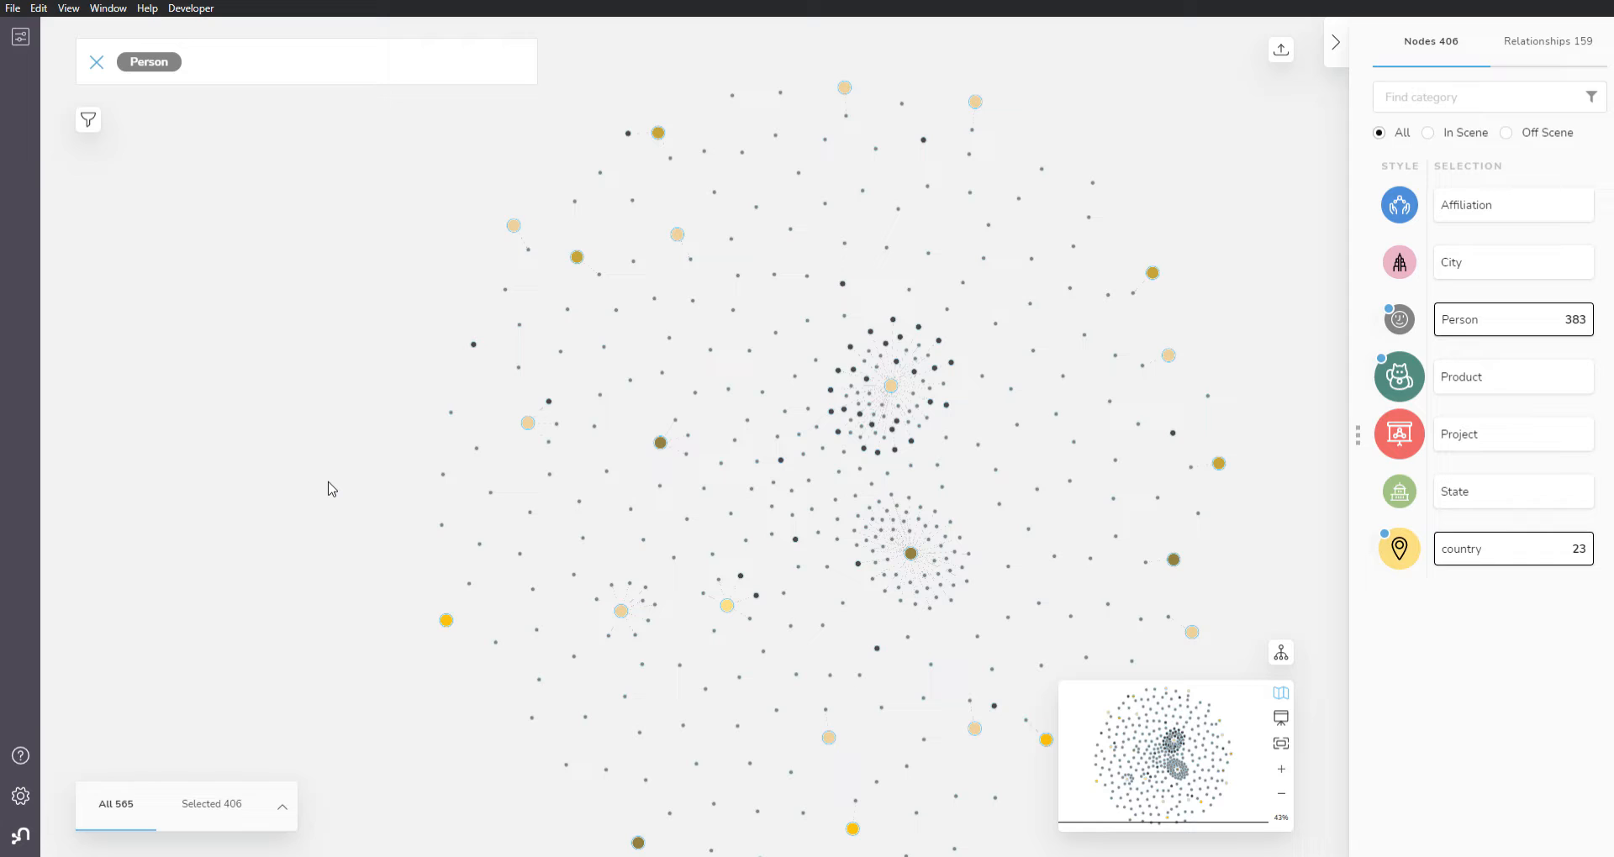
Step: Clear the scene and search the graph for the pattern country–State–City–Affiliation–Person
right_click(324, 266)
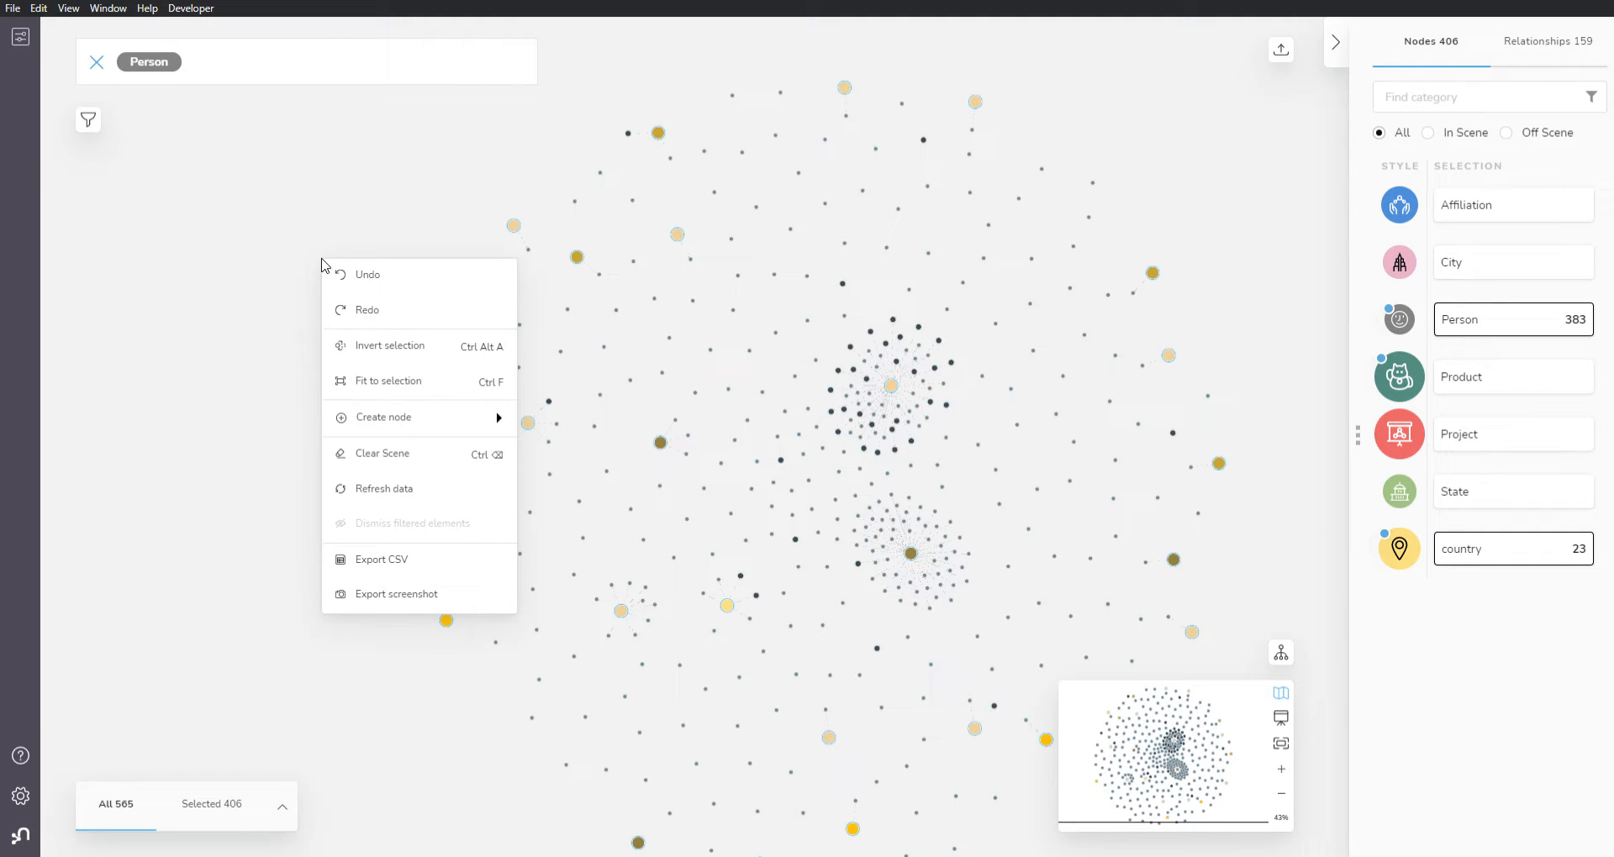
left_click(404, 454)
left_click(97, 63)
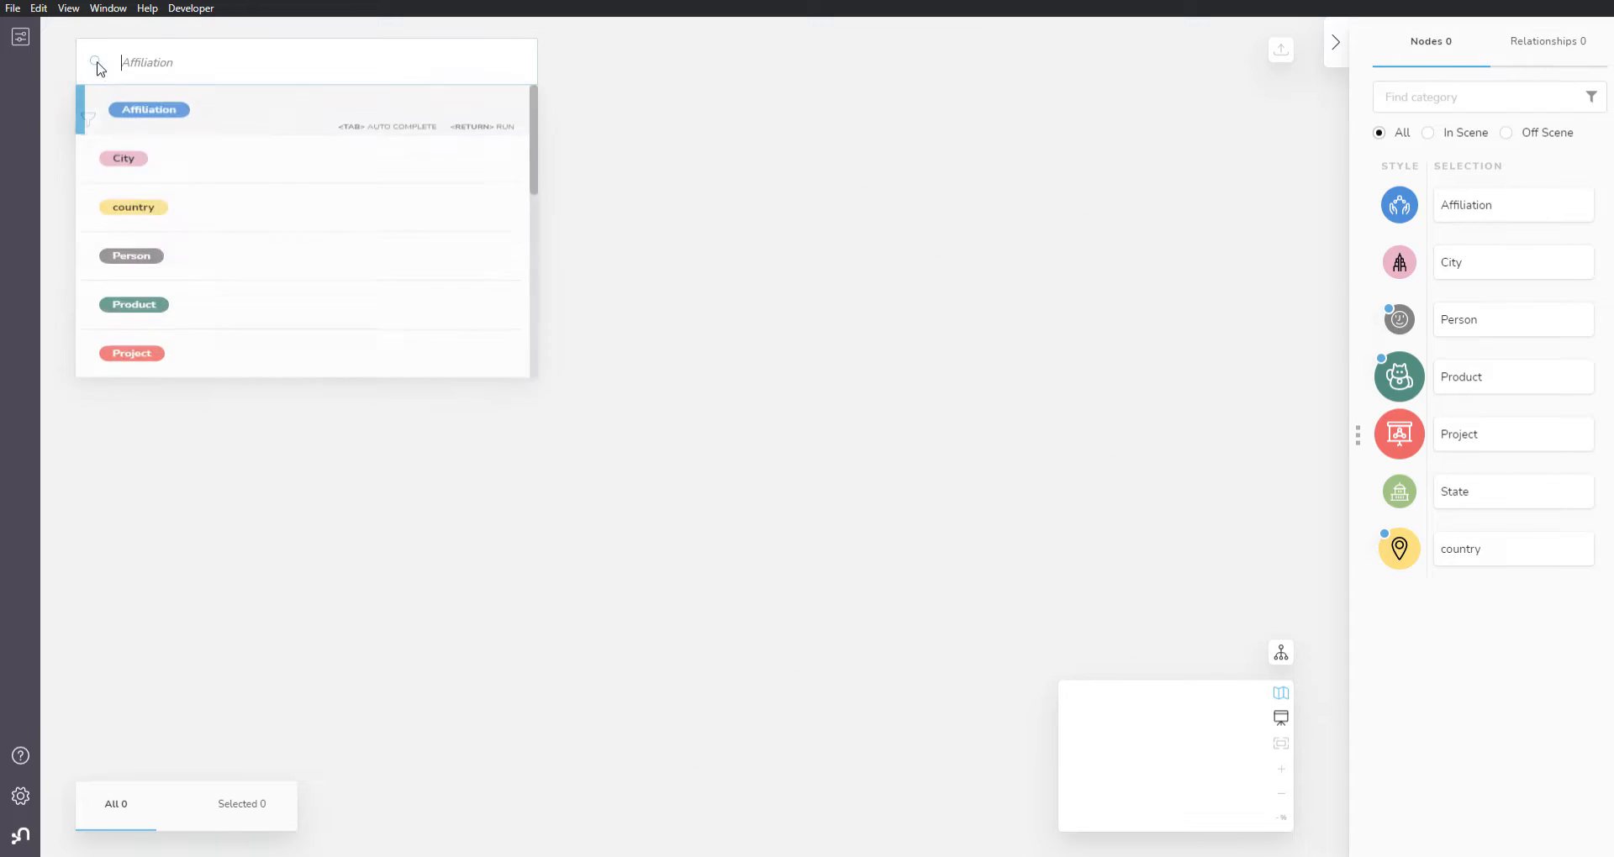
left_click(155, 242)
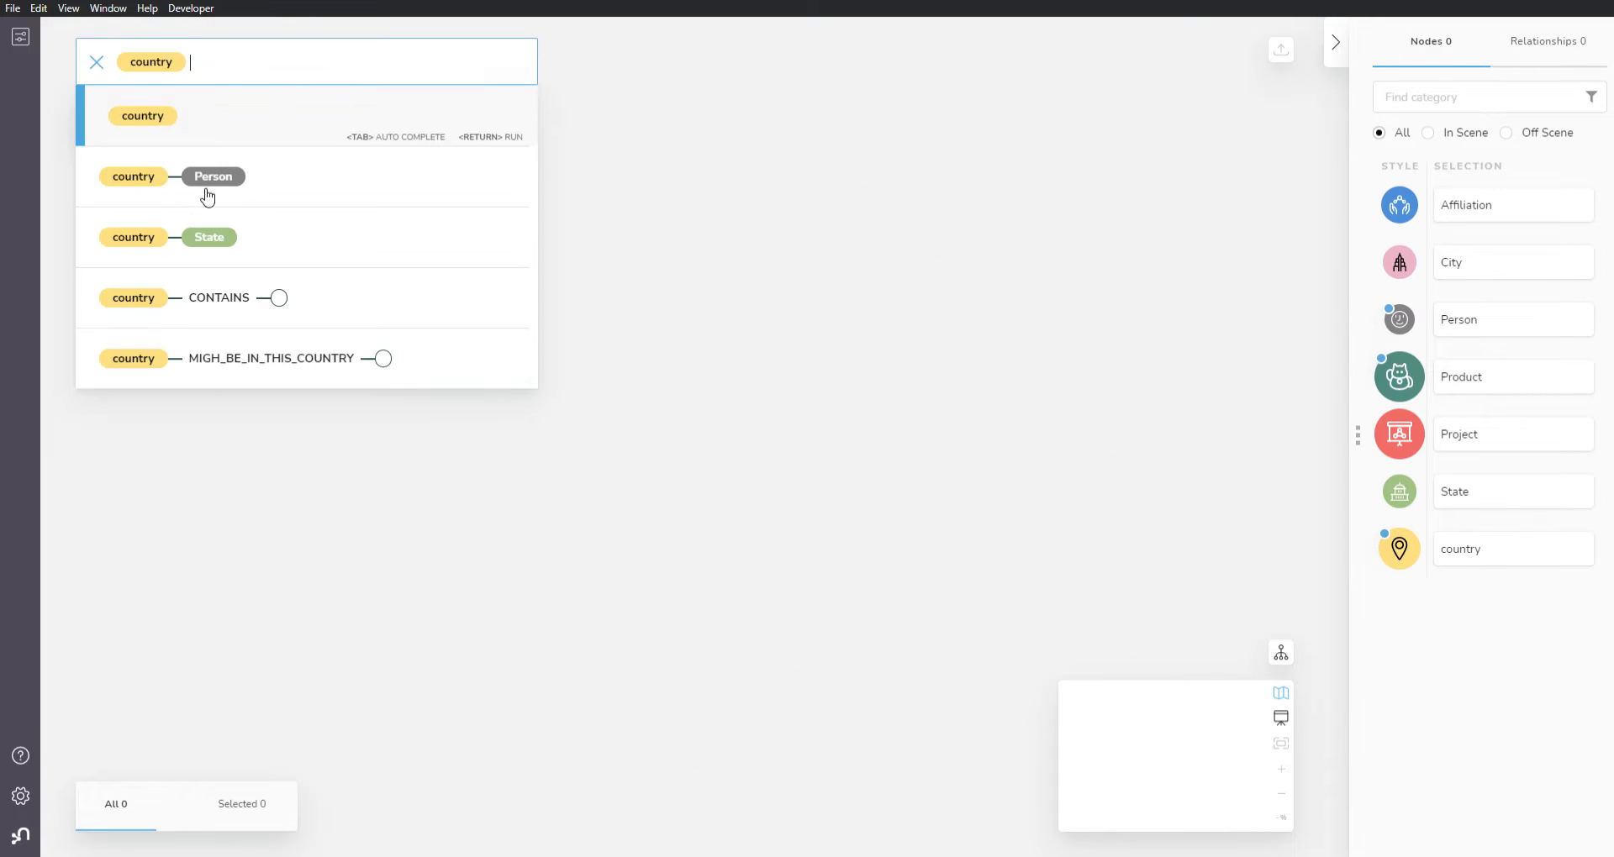
left_click(217, 239)
left_click(282, 242)
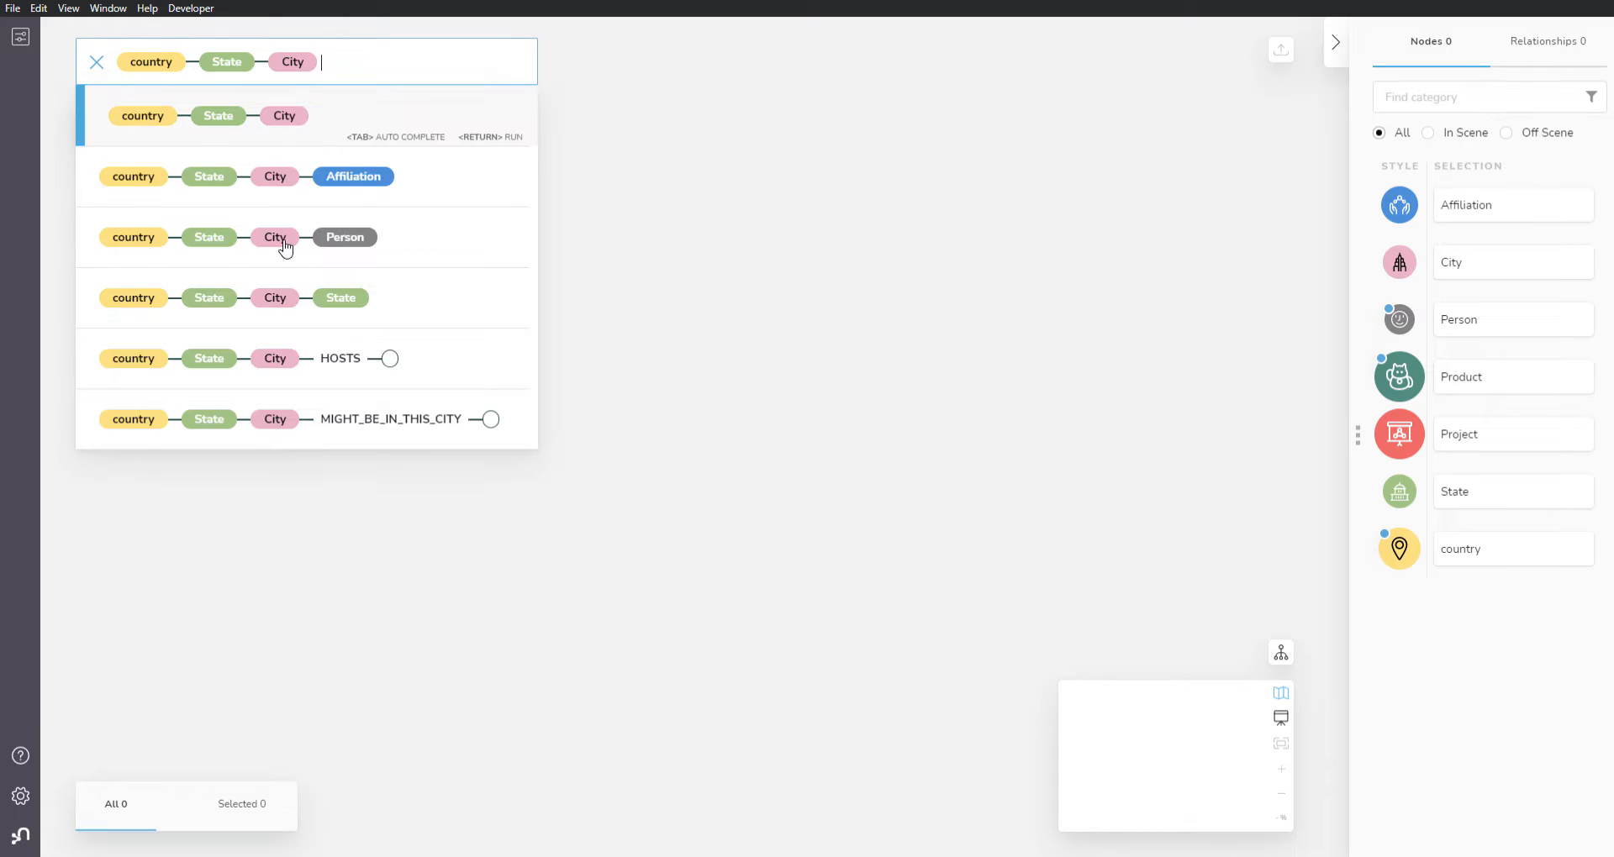
left_click(382, 178)
left_click(433, 242)
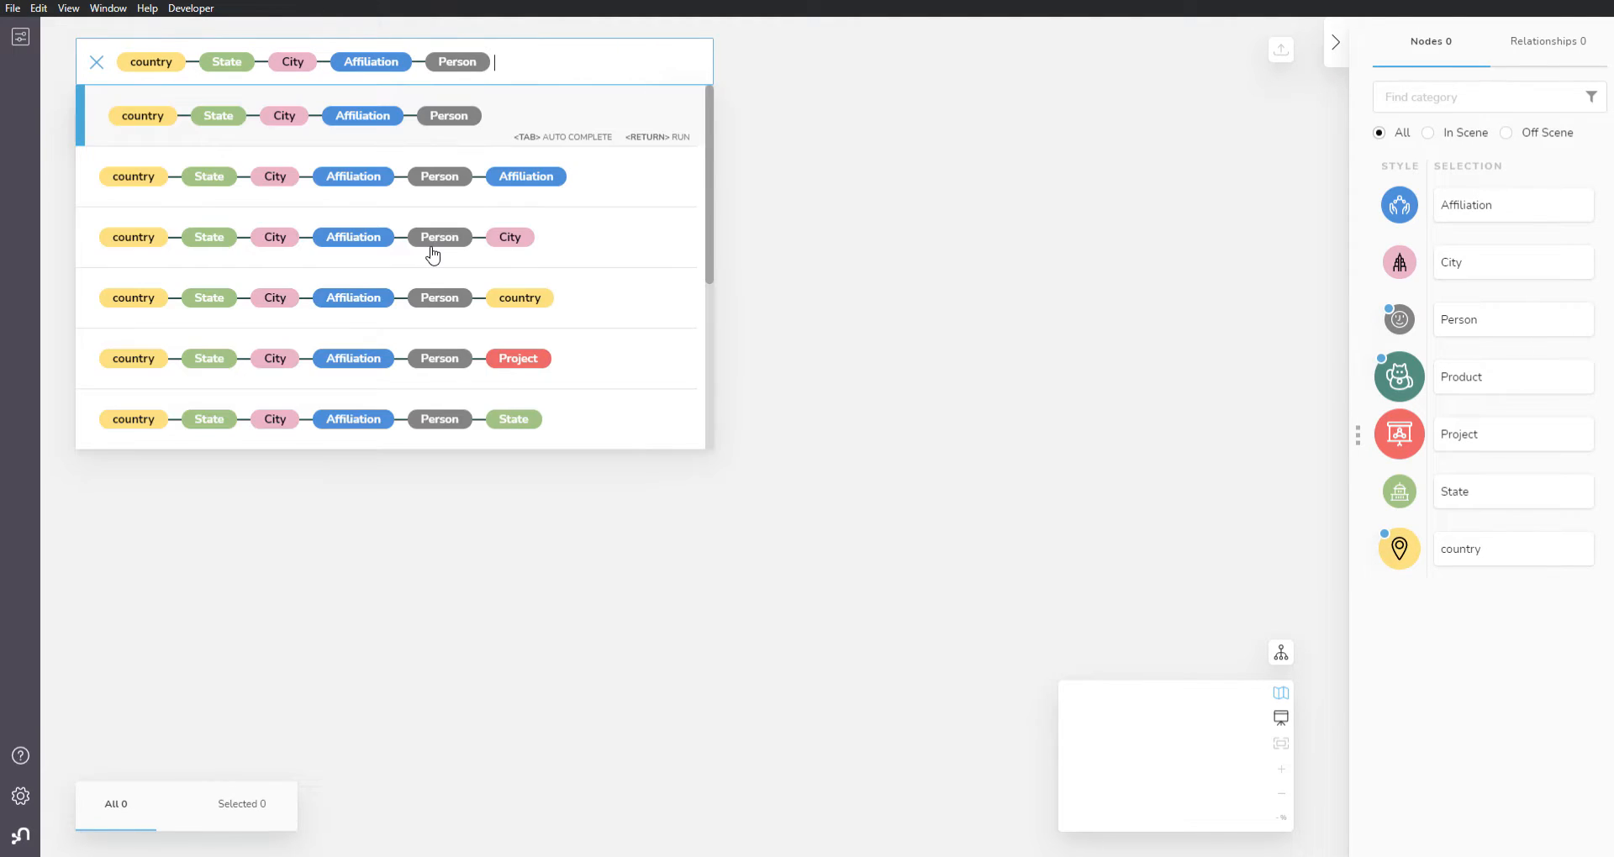
key("Return")
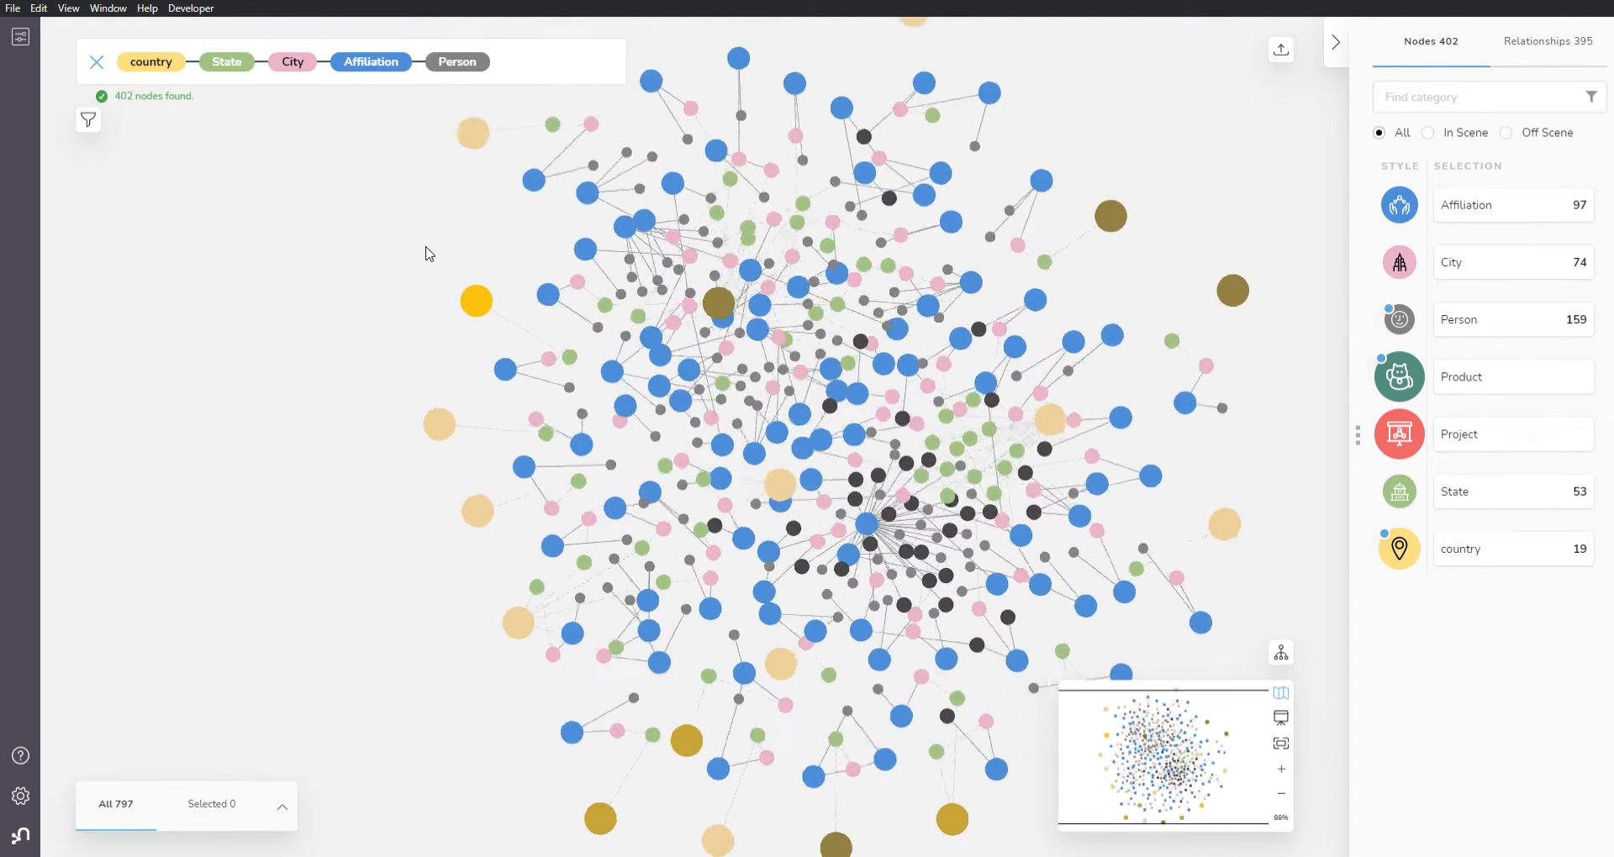
Step: Examine the resulting network up close, following the states, cities, affiliations and people around the United States node
left_click_drag(436, 552, 265, 522)
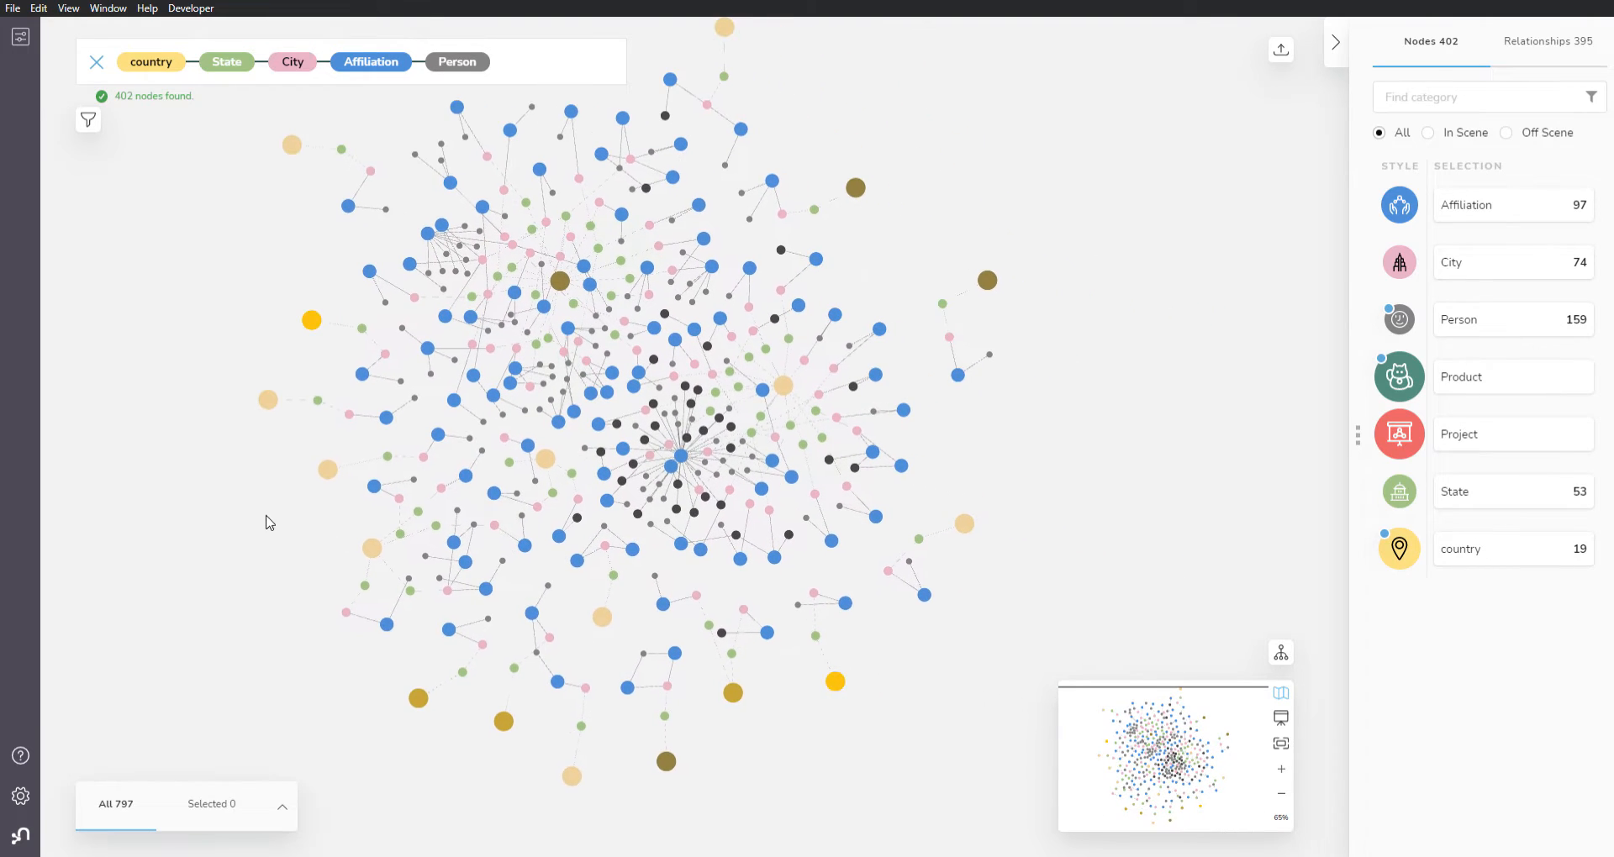
scroll(994, 484, "up", 5)
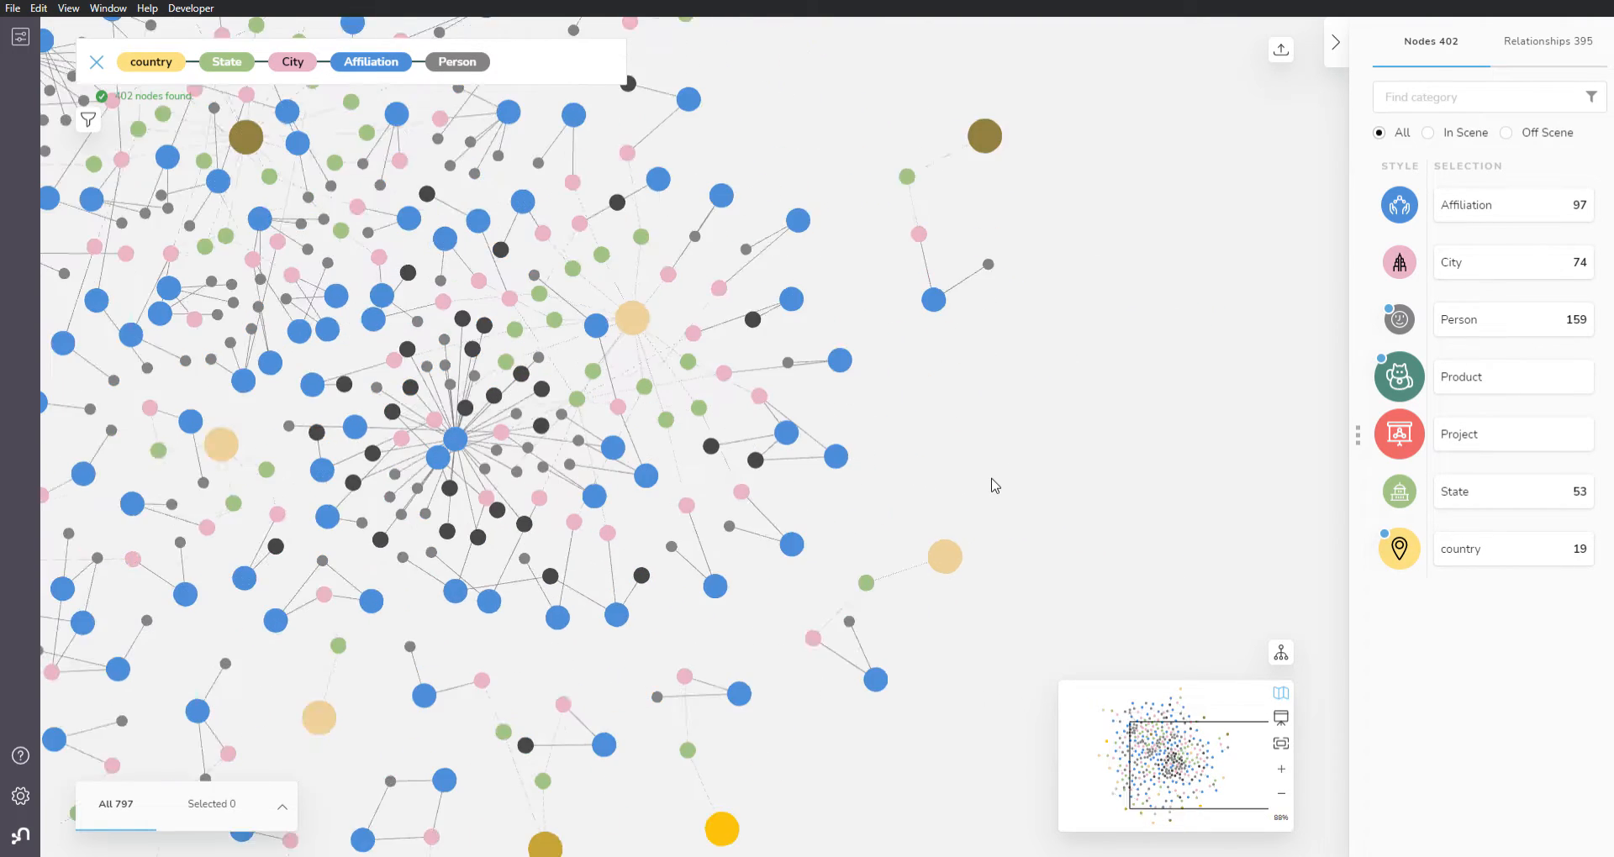
left_click_drag(869, 480, 799, 593)
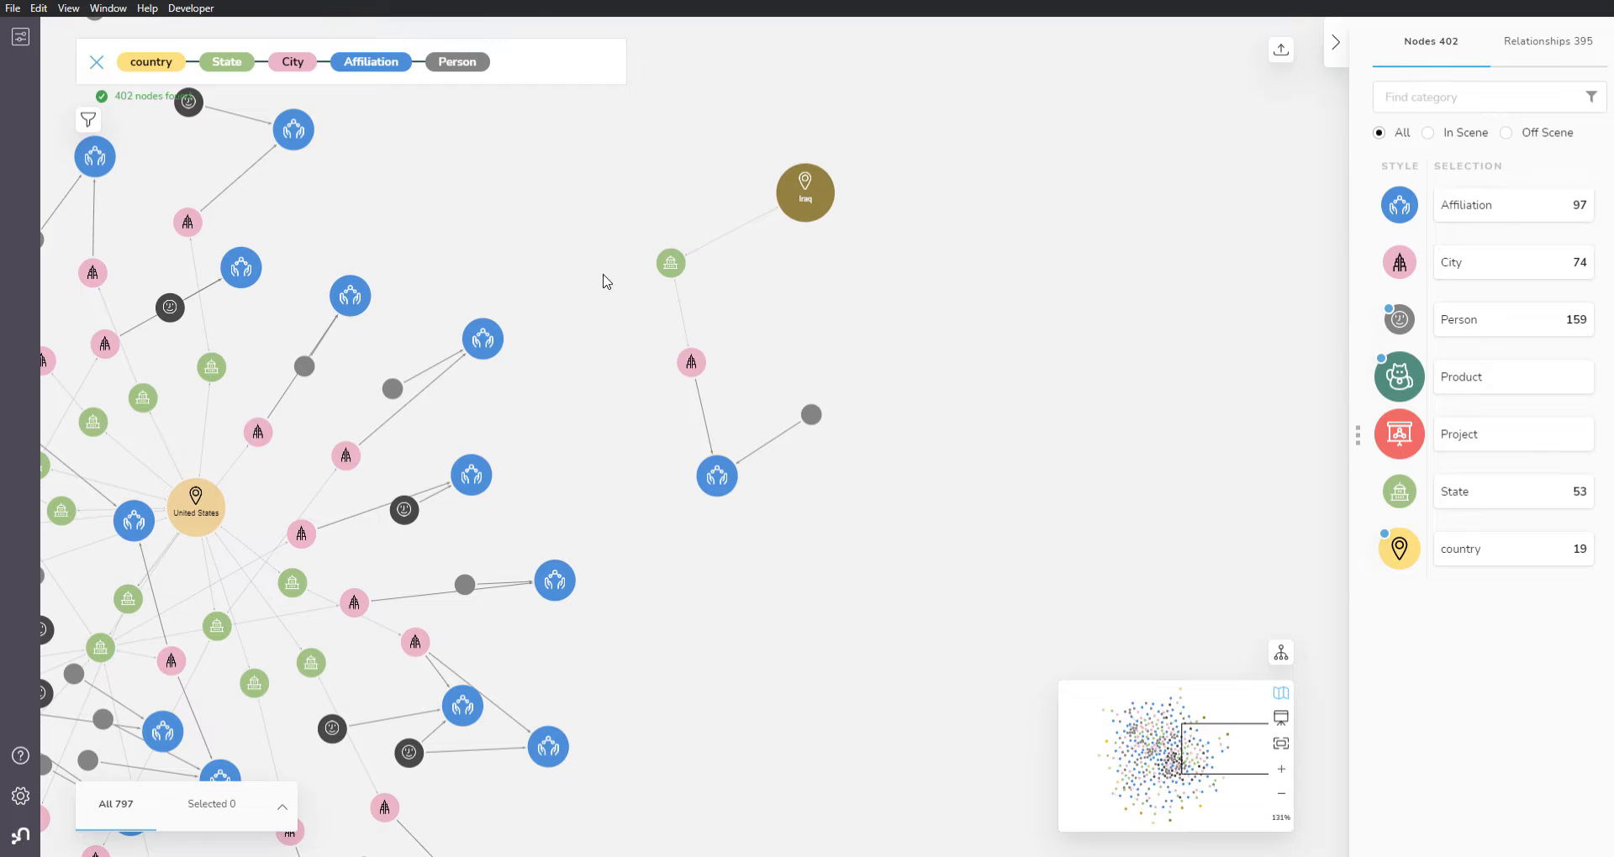
left_click_drag(580, 469, 734, 480)
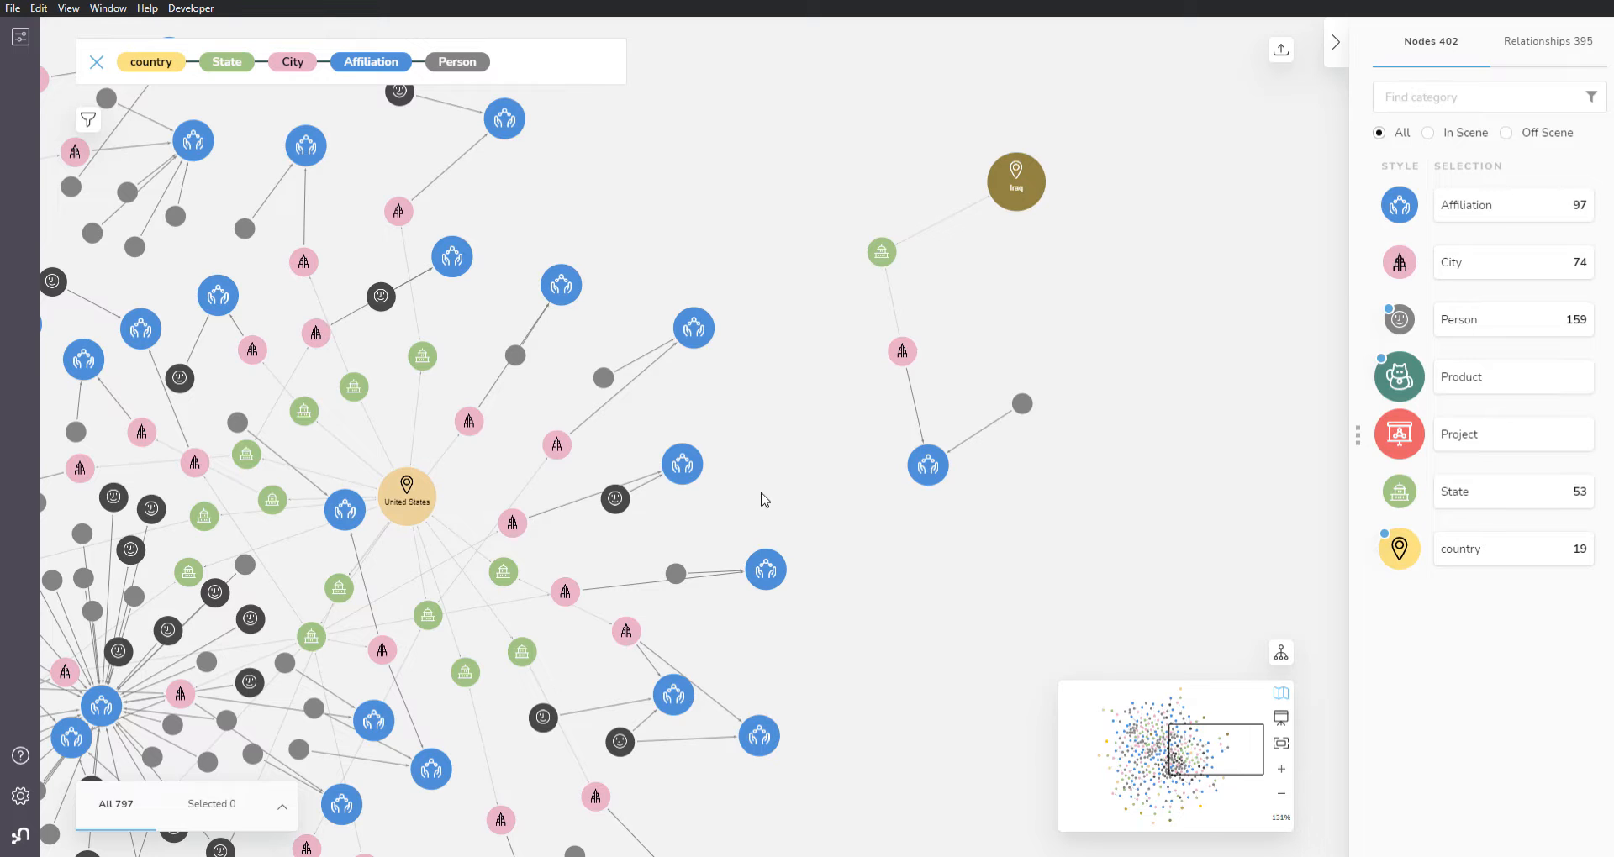
scroll(761, 493, "up", 2)
left_click_drag(706, 517, 881, 472)
left_click_drag(685, 470, 687, 558)
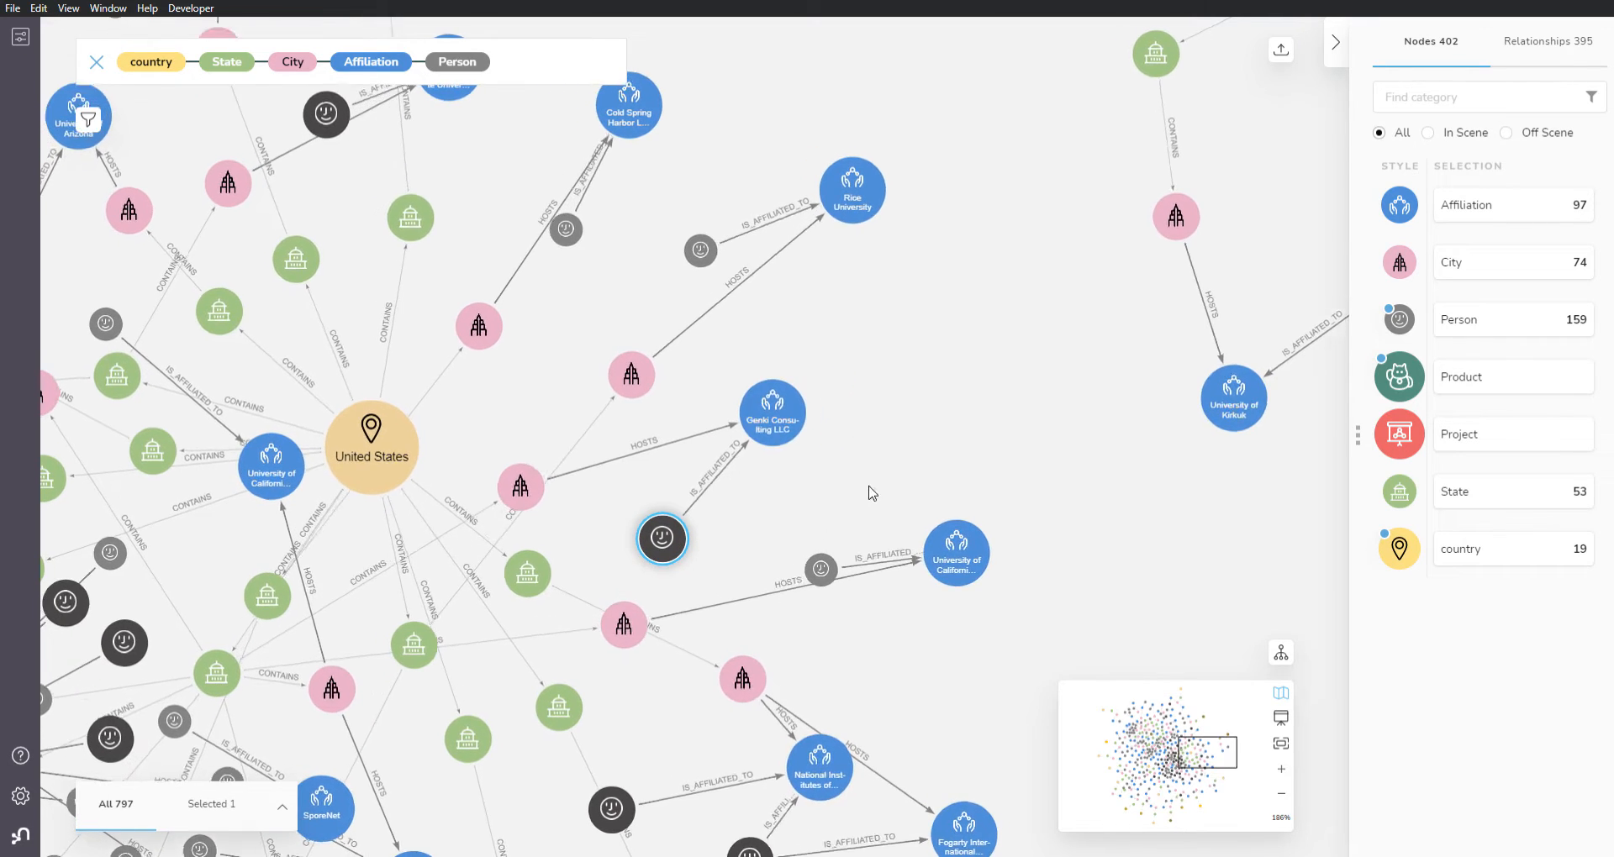
Step: Clear the search query and remove everything from the scene
left_click(98, 66)
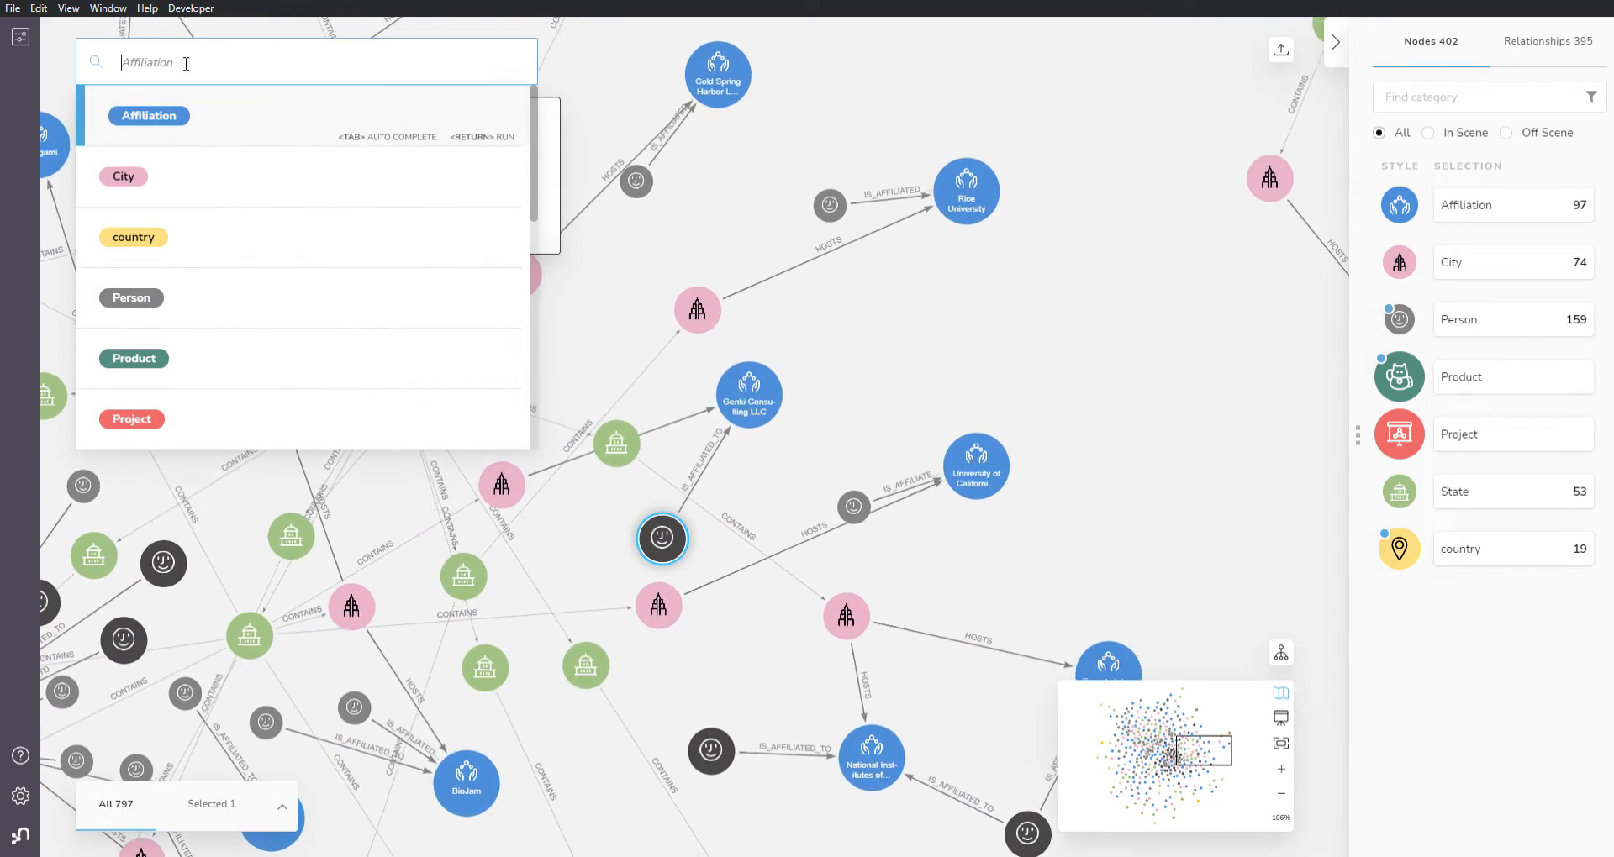
left_click(1018, 296)
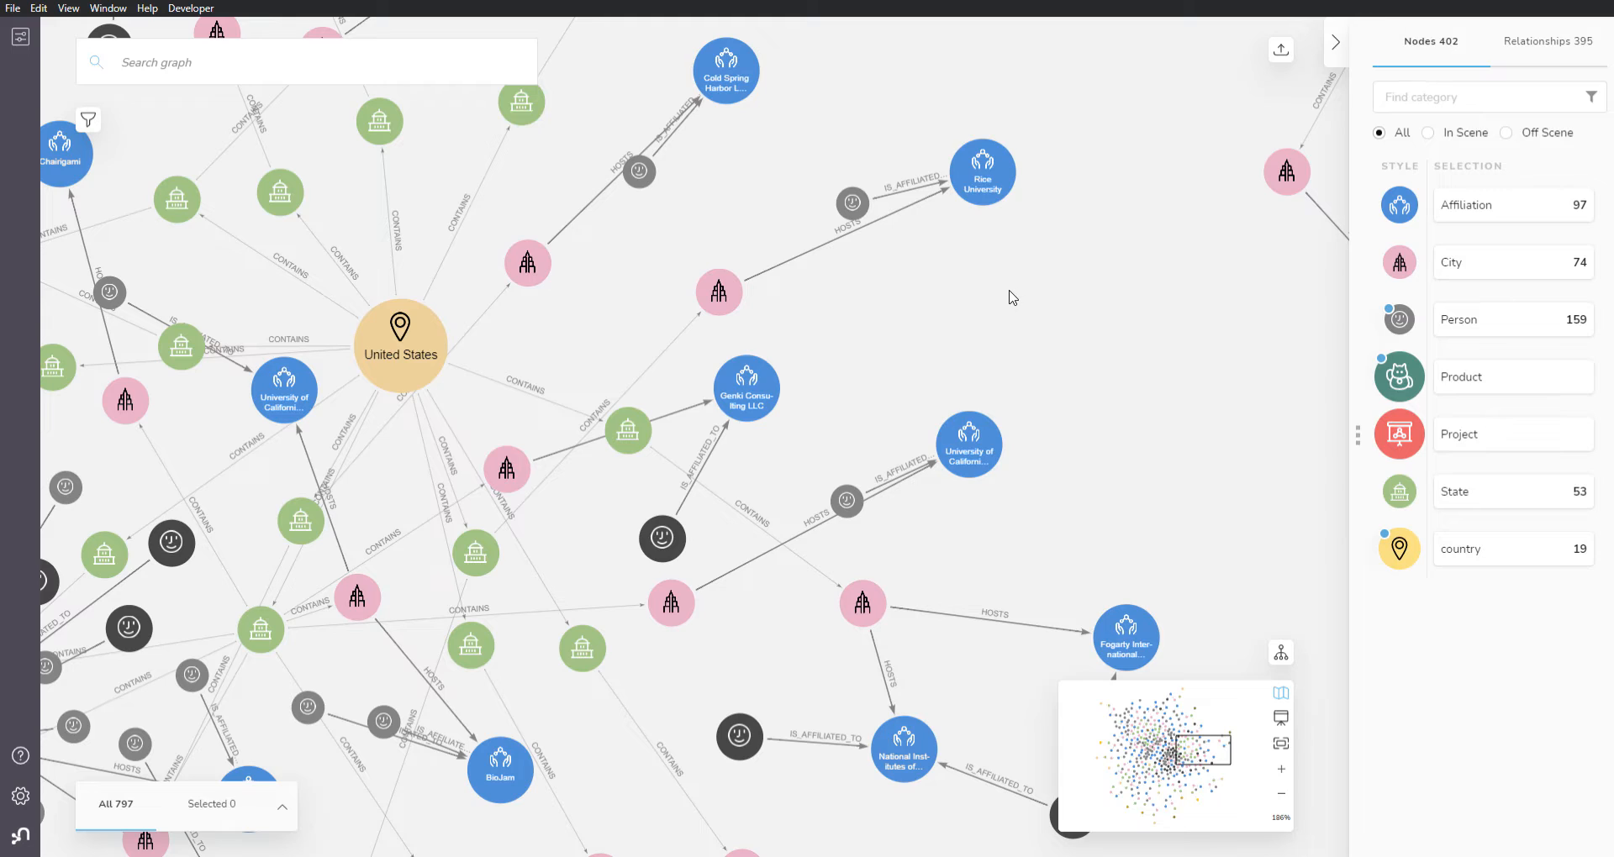
right_click(1012, 296)
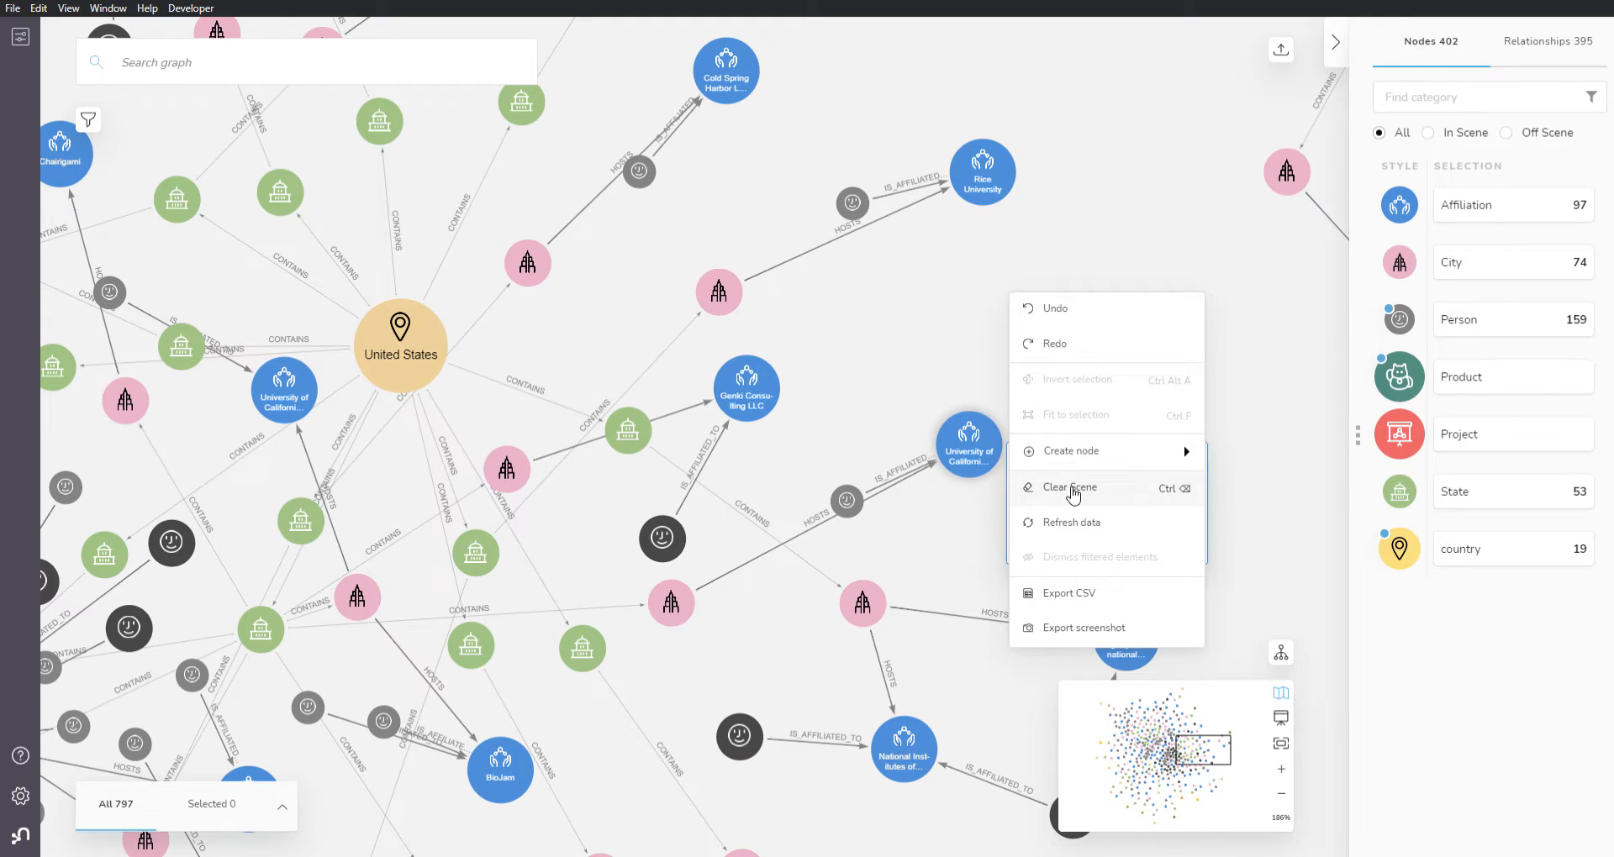
left_click(1074, 488)
Step: Search for the mentor's Person node by first name and extend the search pattern with Affiliation and City
left_click(251, 59)
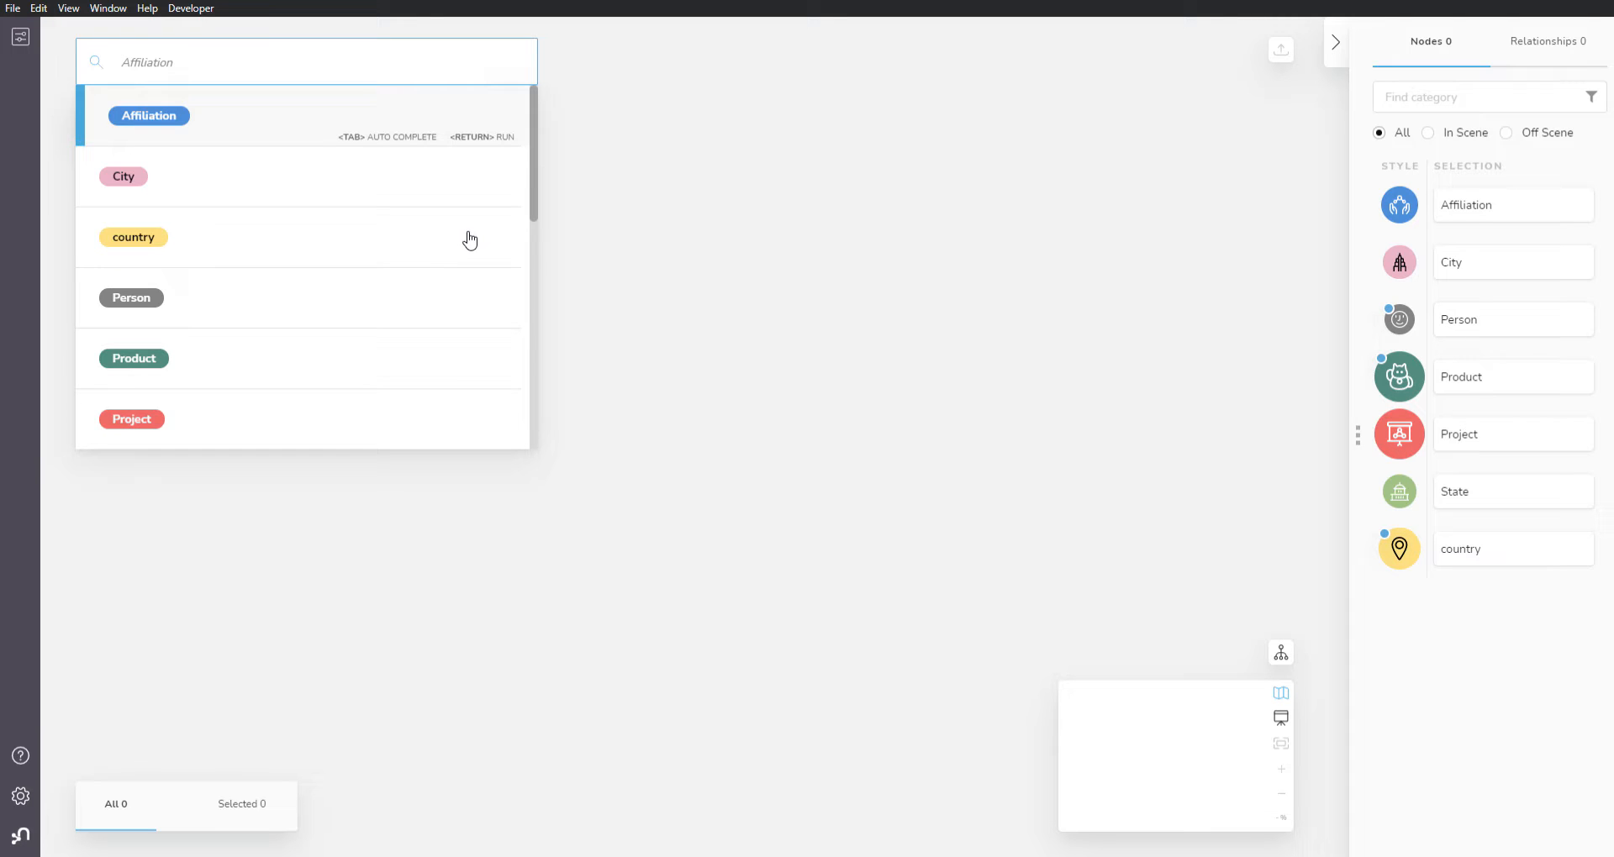
type("Manu")
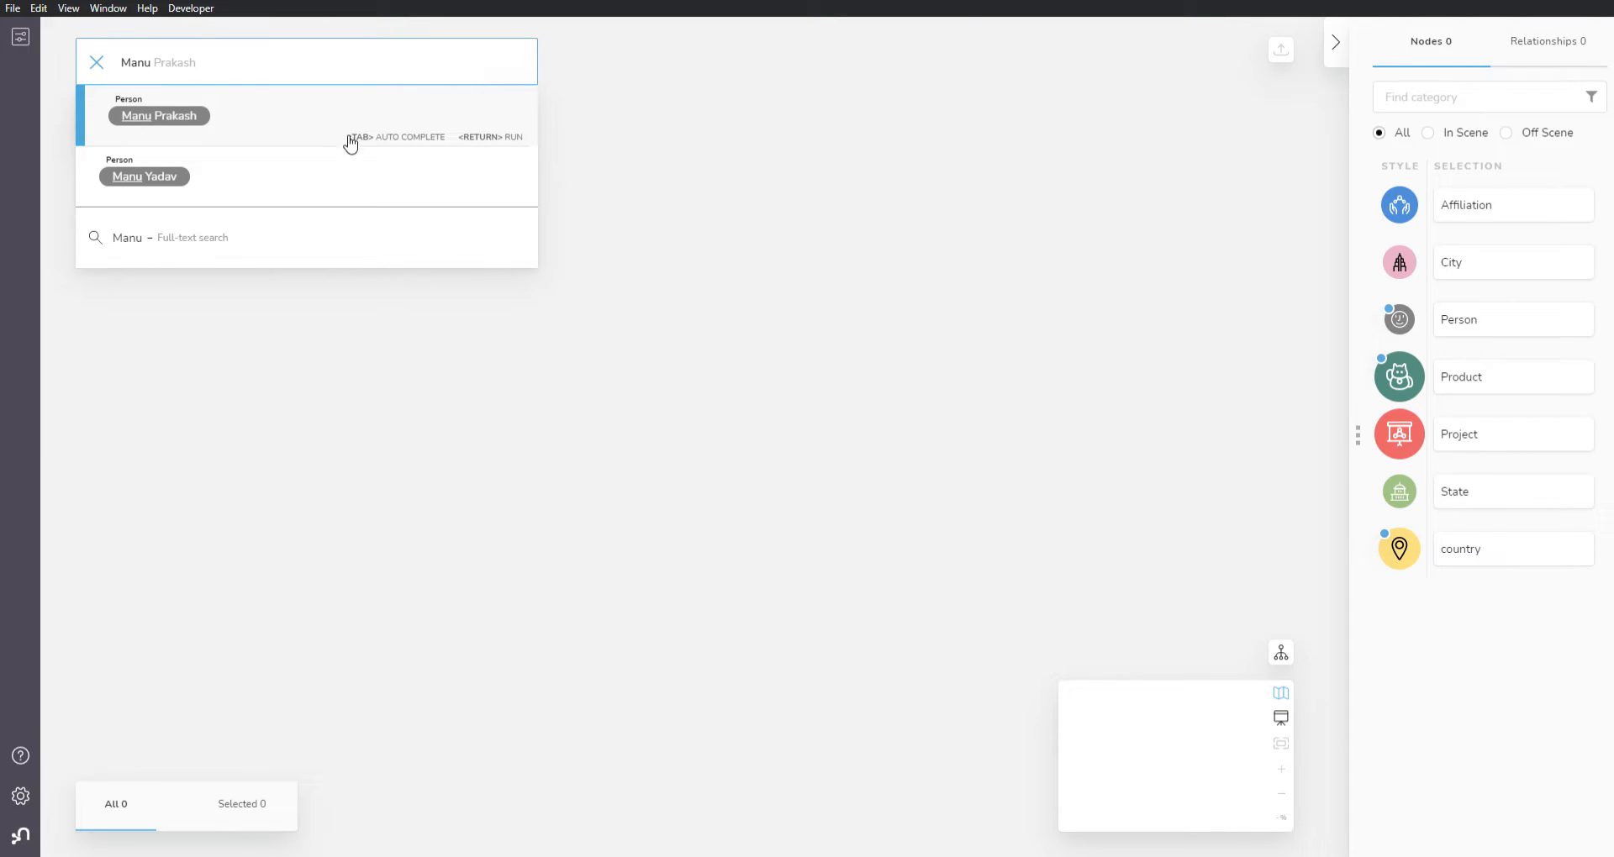
left_click(225, 124)
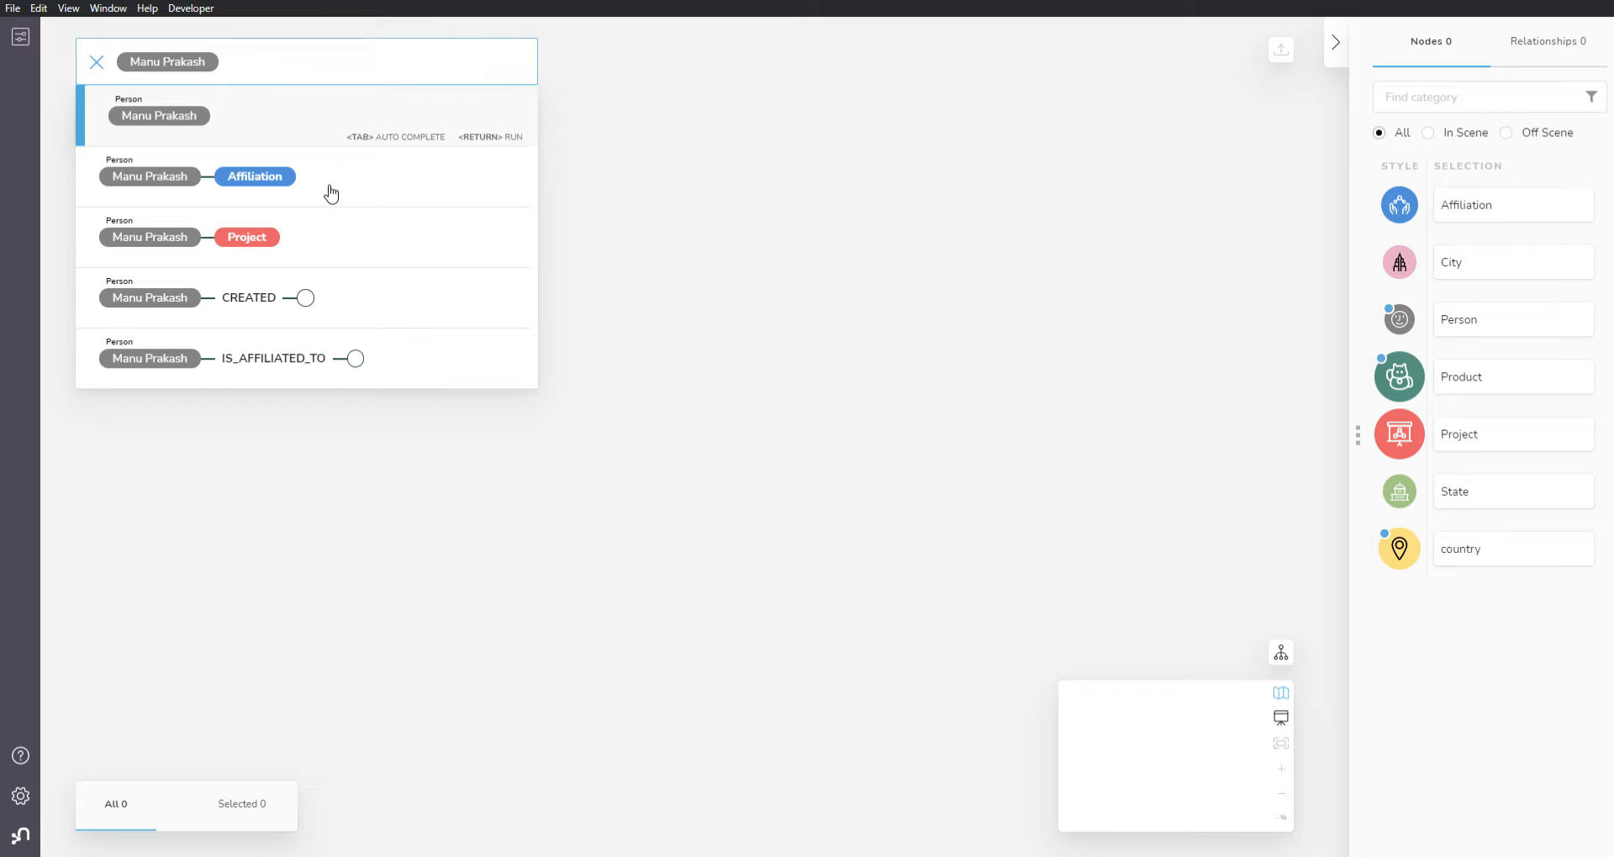
left_click(330, 191)
left_click(363, 178)
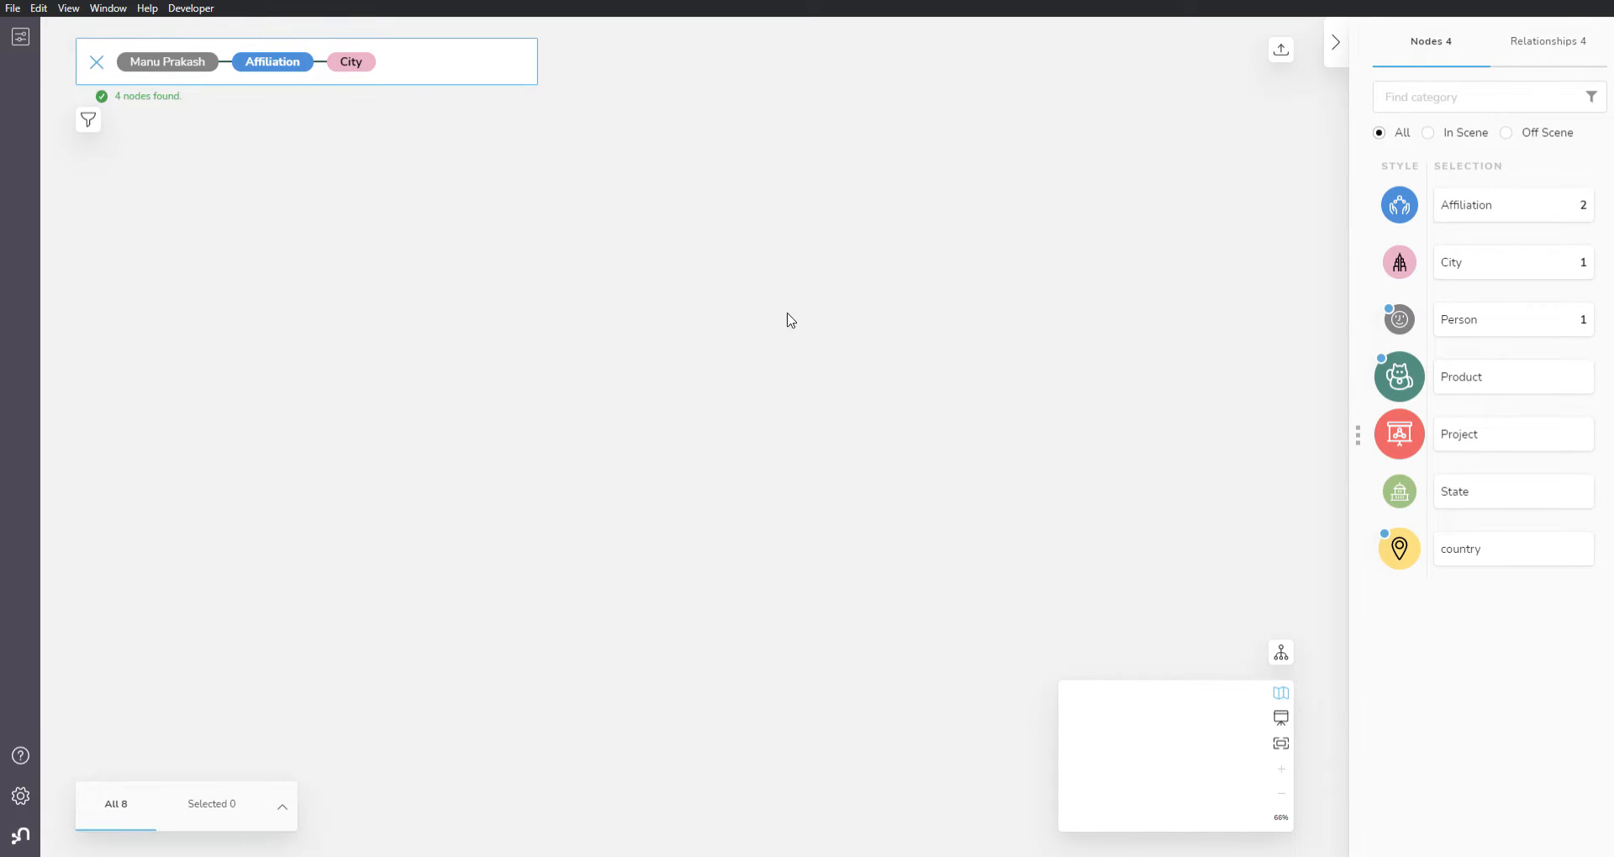
Step: Move the mentor's Person node further below the two Affiliation nodes and deselect it
mouse_move(832, 646)
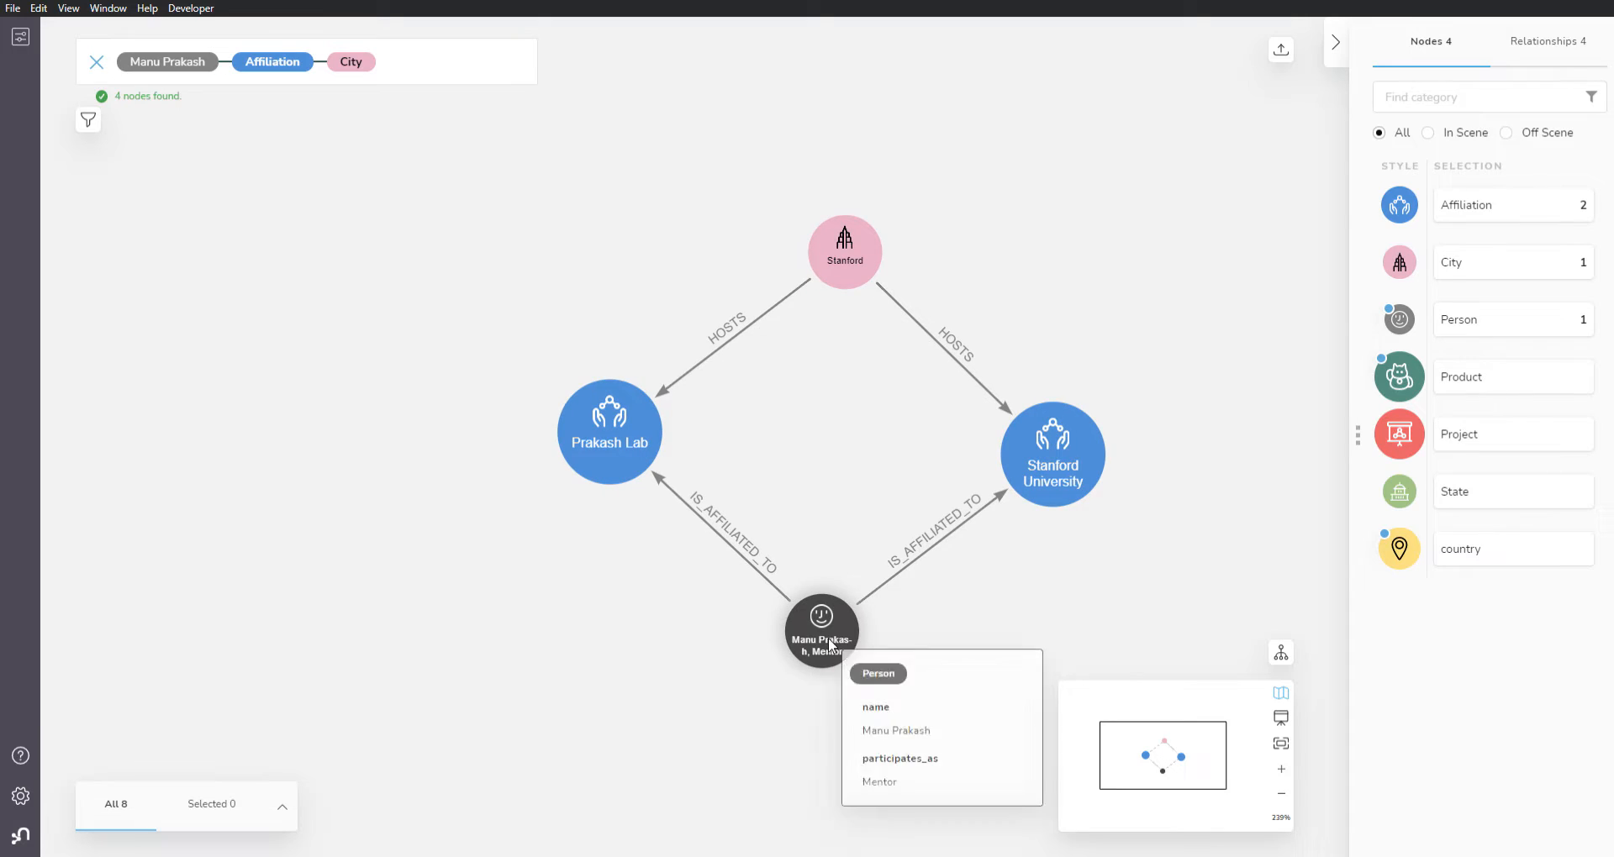
left_click(847, 661)
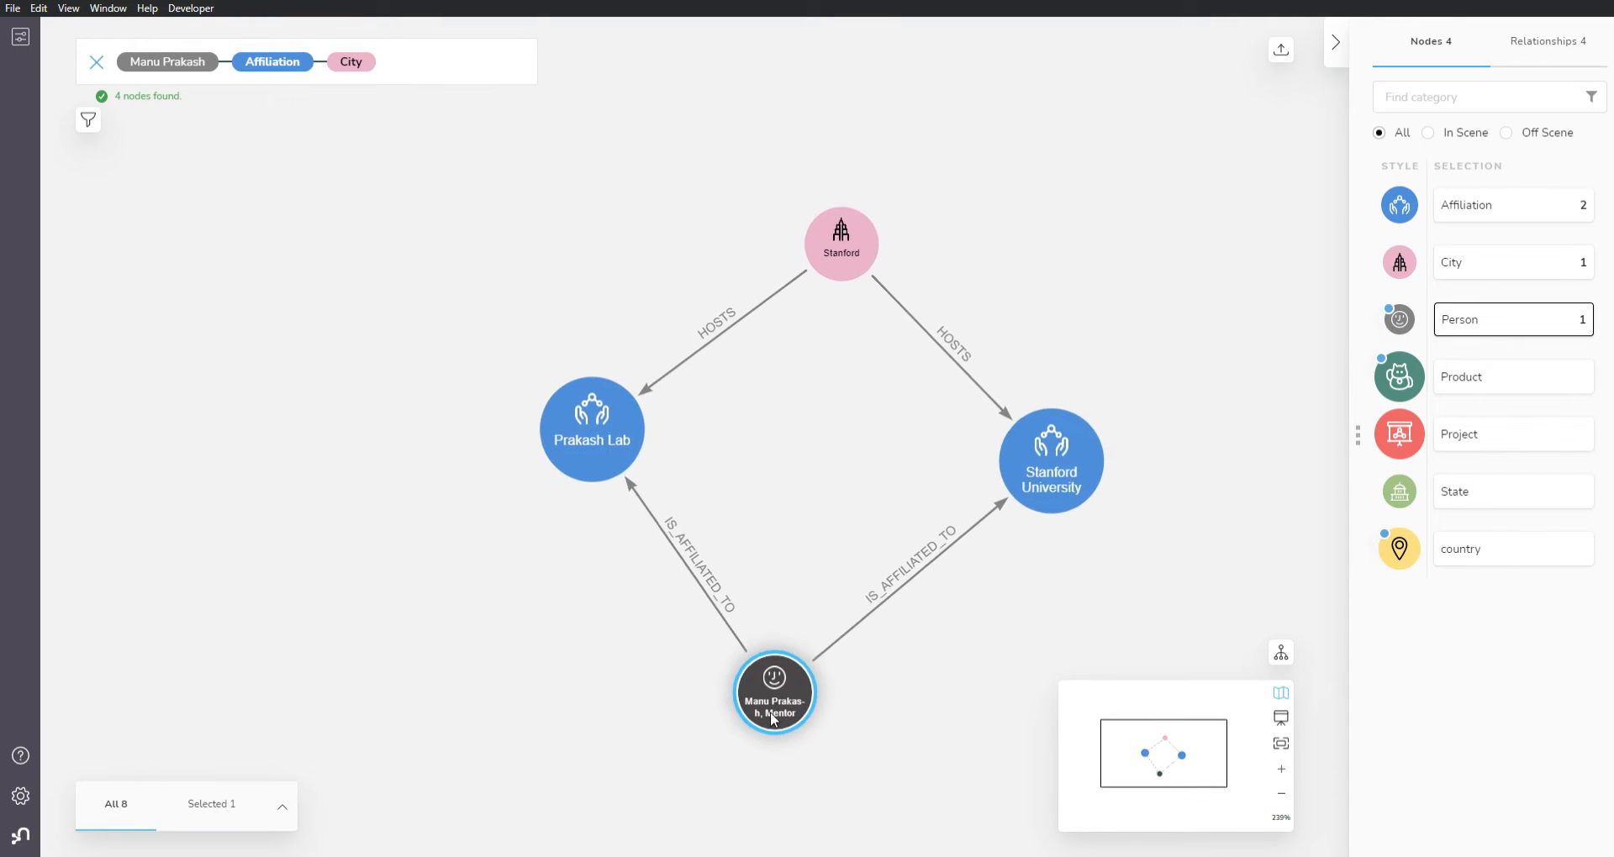
left_click(789, 492)
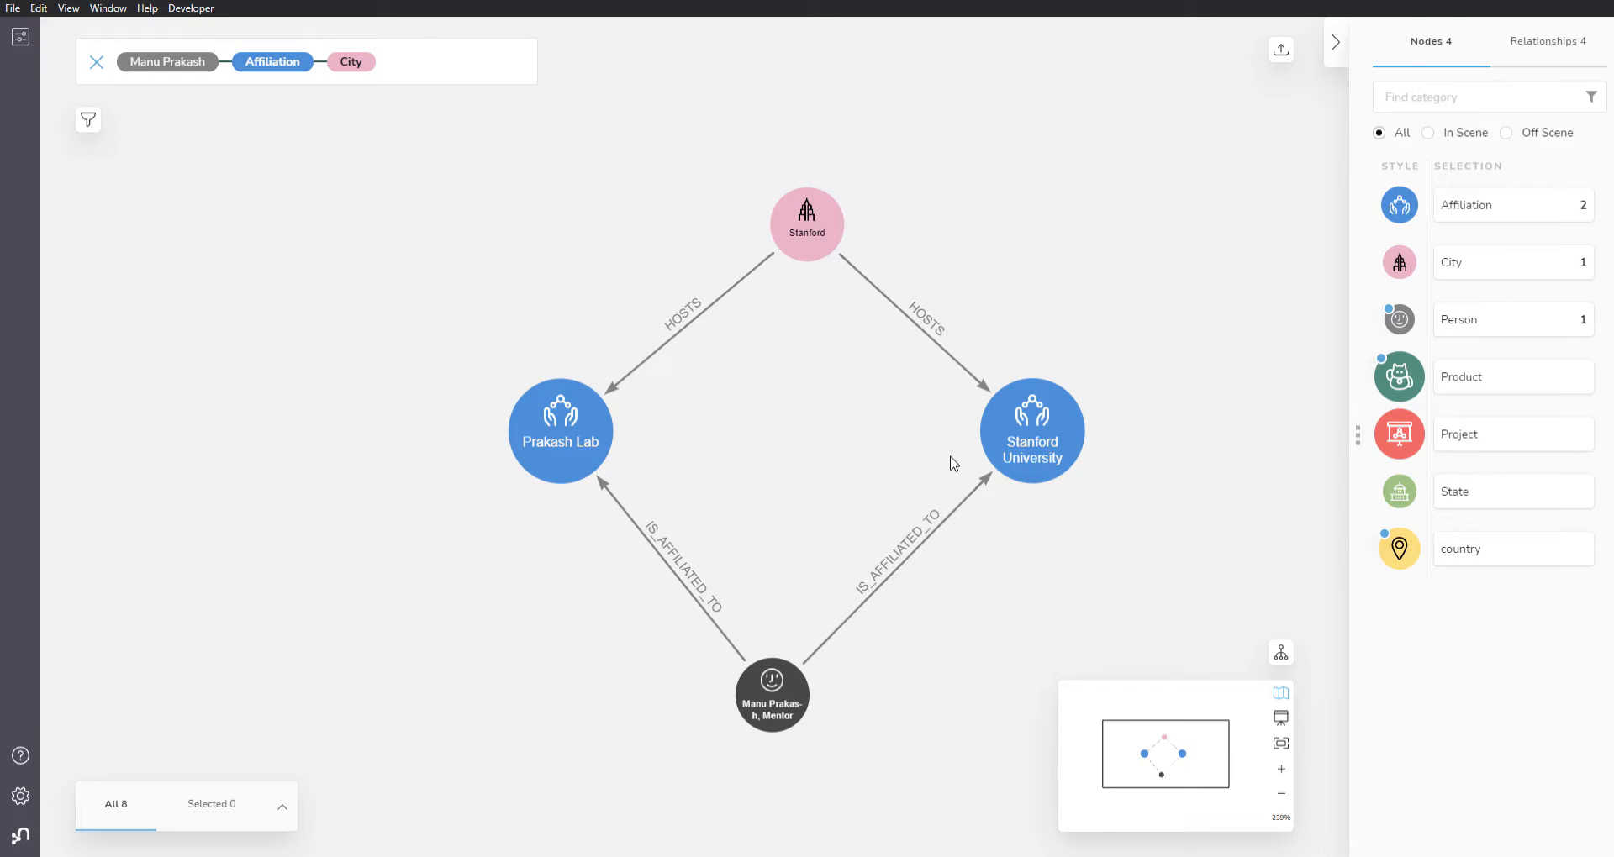
Step: Clear the search query and expand the mentor's Person node along its outgoing CREATED relationships to add the connected projects
left_click(96, 63)
left_click(786, 698)
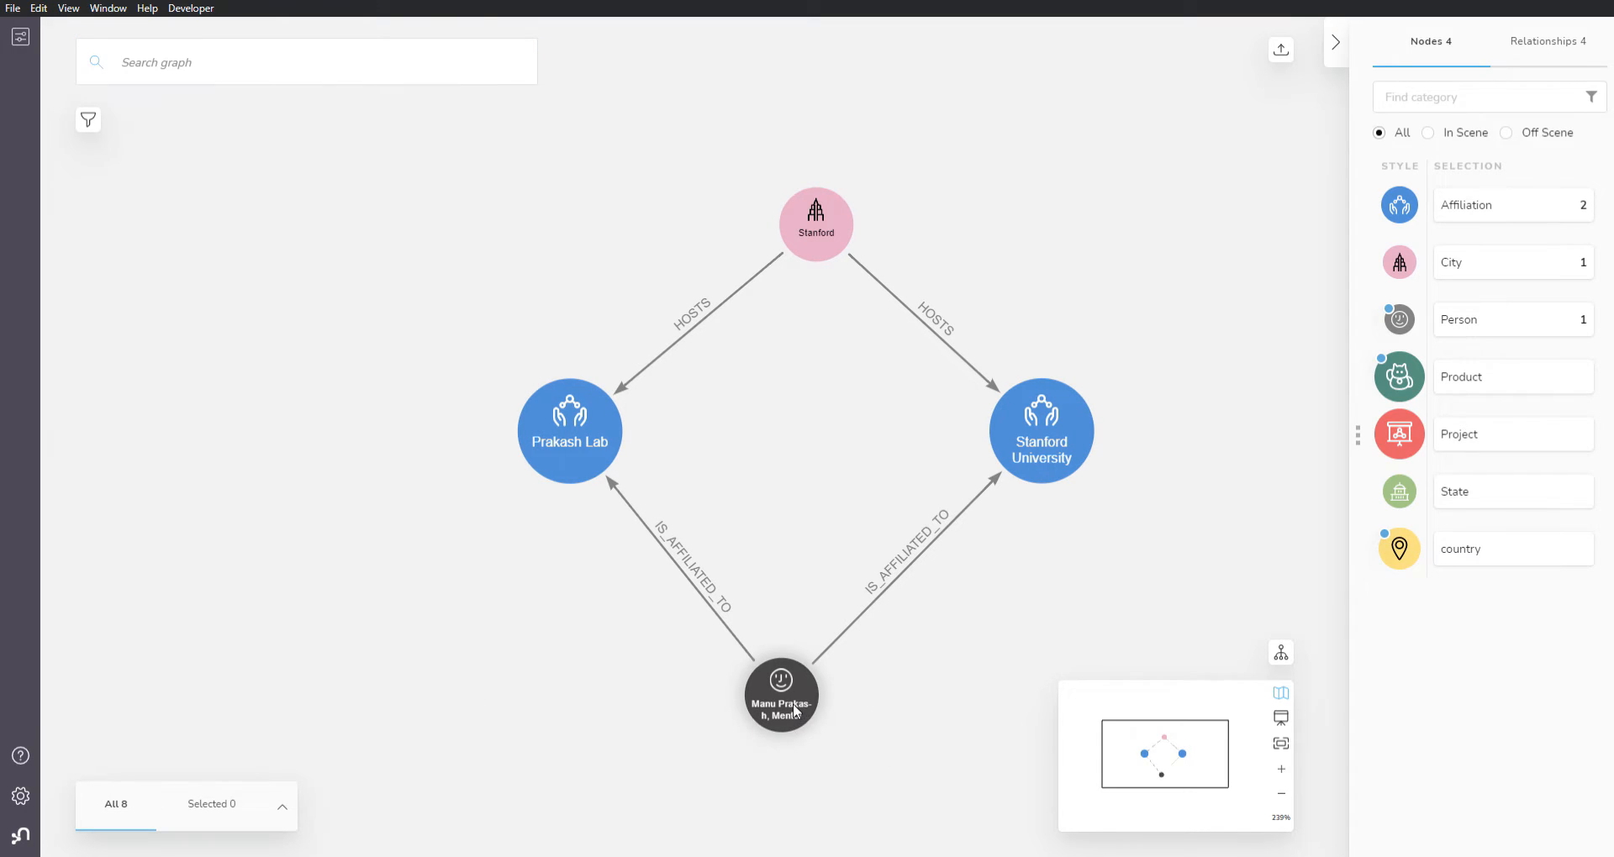
right_click(792, 698)
mouse_move(872, 652)
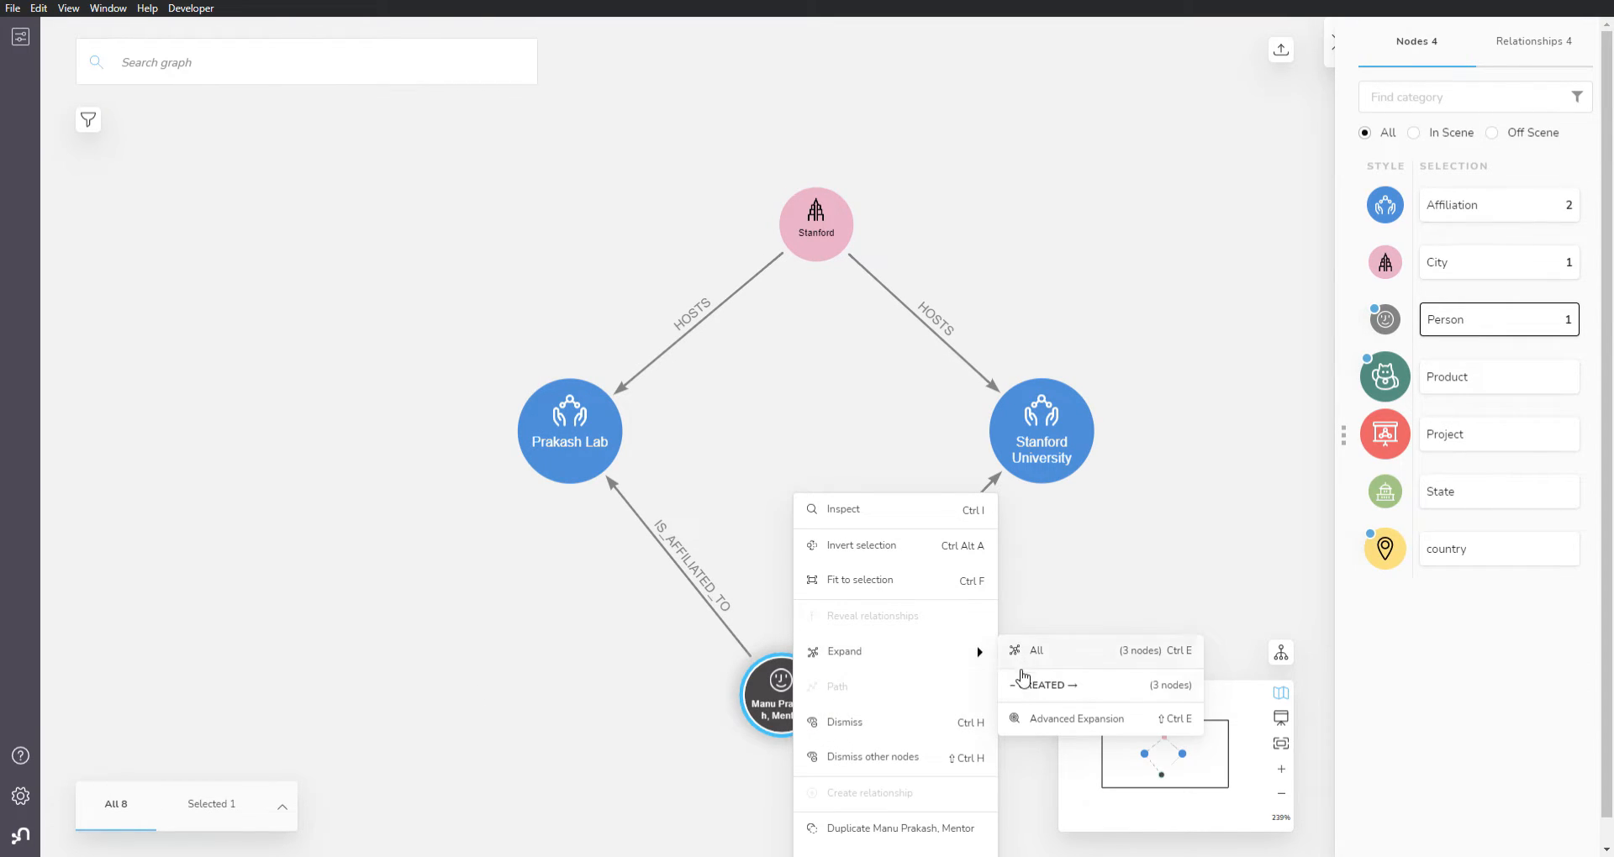
left_click(1031, 695)
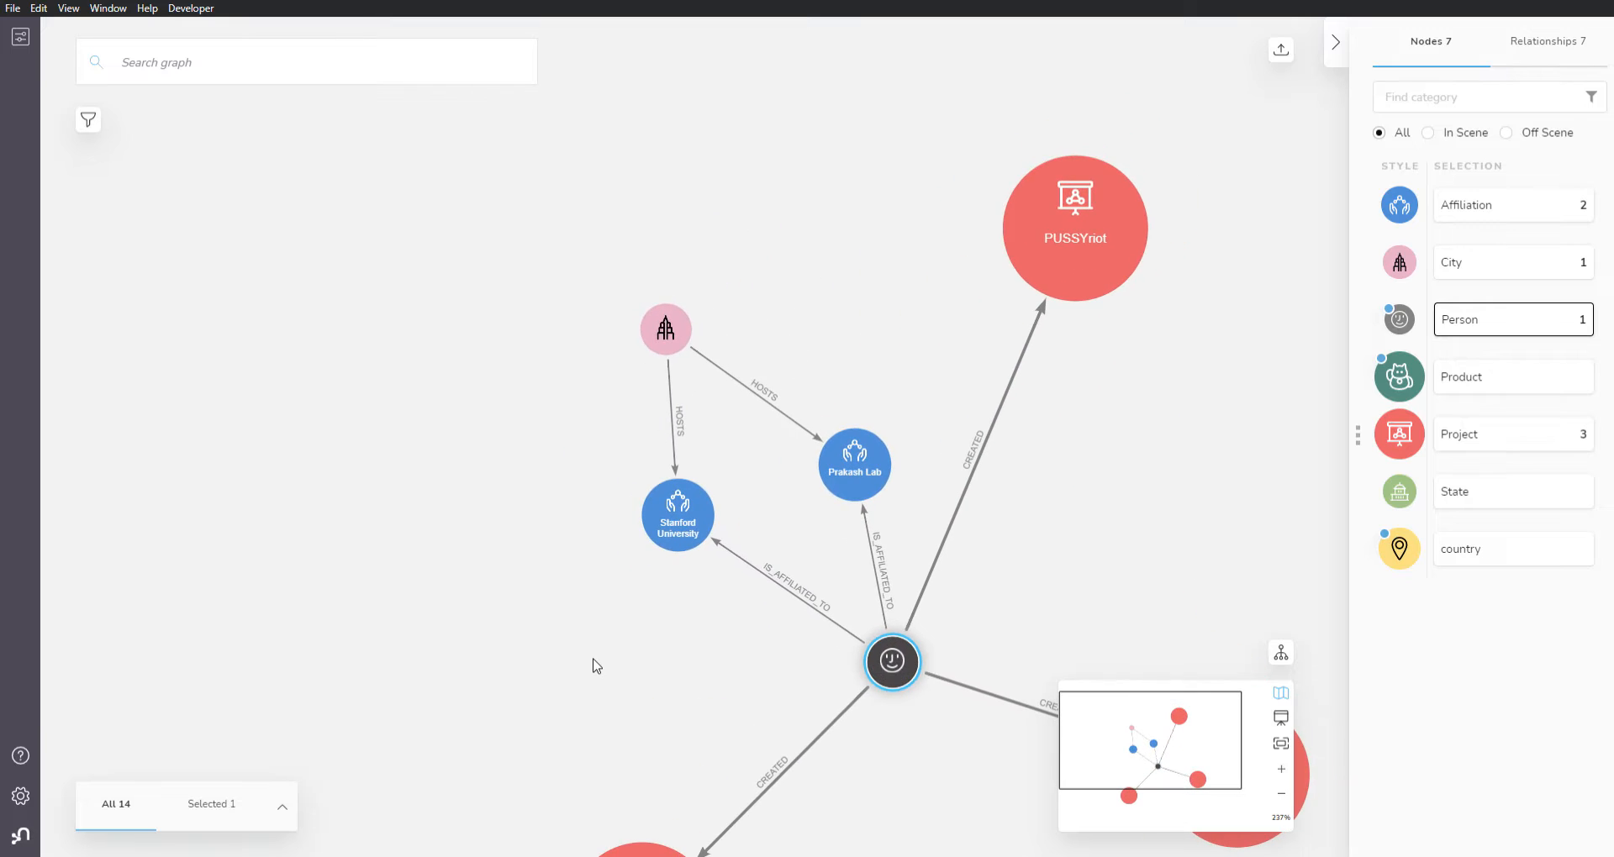
scroll(718, 622, "down", 2)
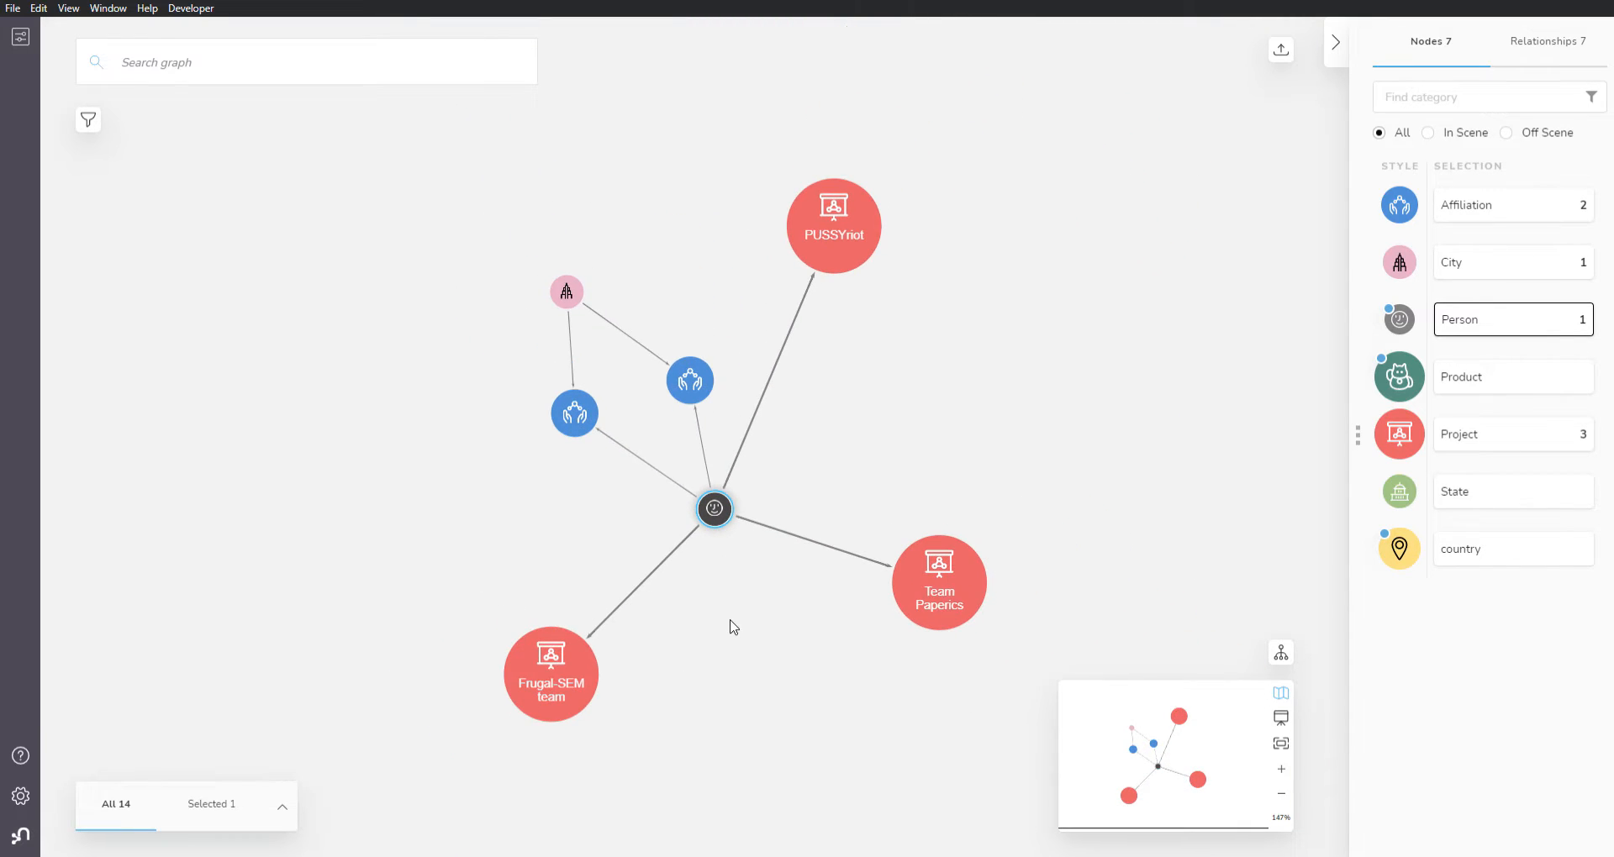
left_click_drag(1017, 381, 864, 445)
left_click(848, 458)
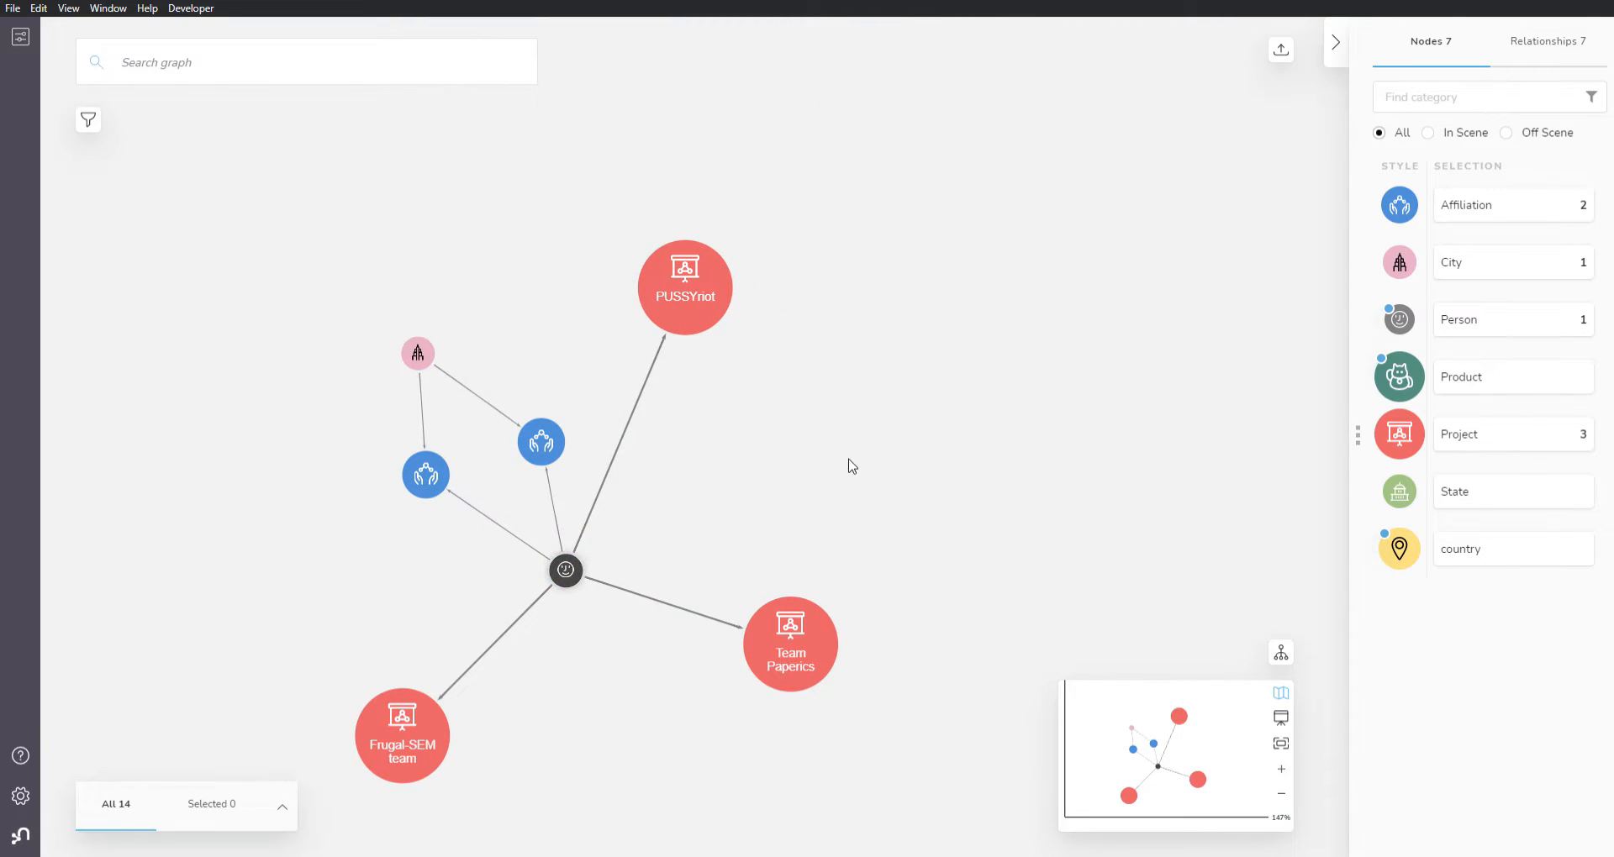
Step: Expand the PUSSYriot project along all its relationships to add the connected people and product
left_click(702, 295)
right_click(704, 301)
mouse_move(794, 466)
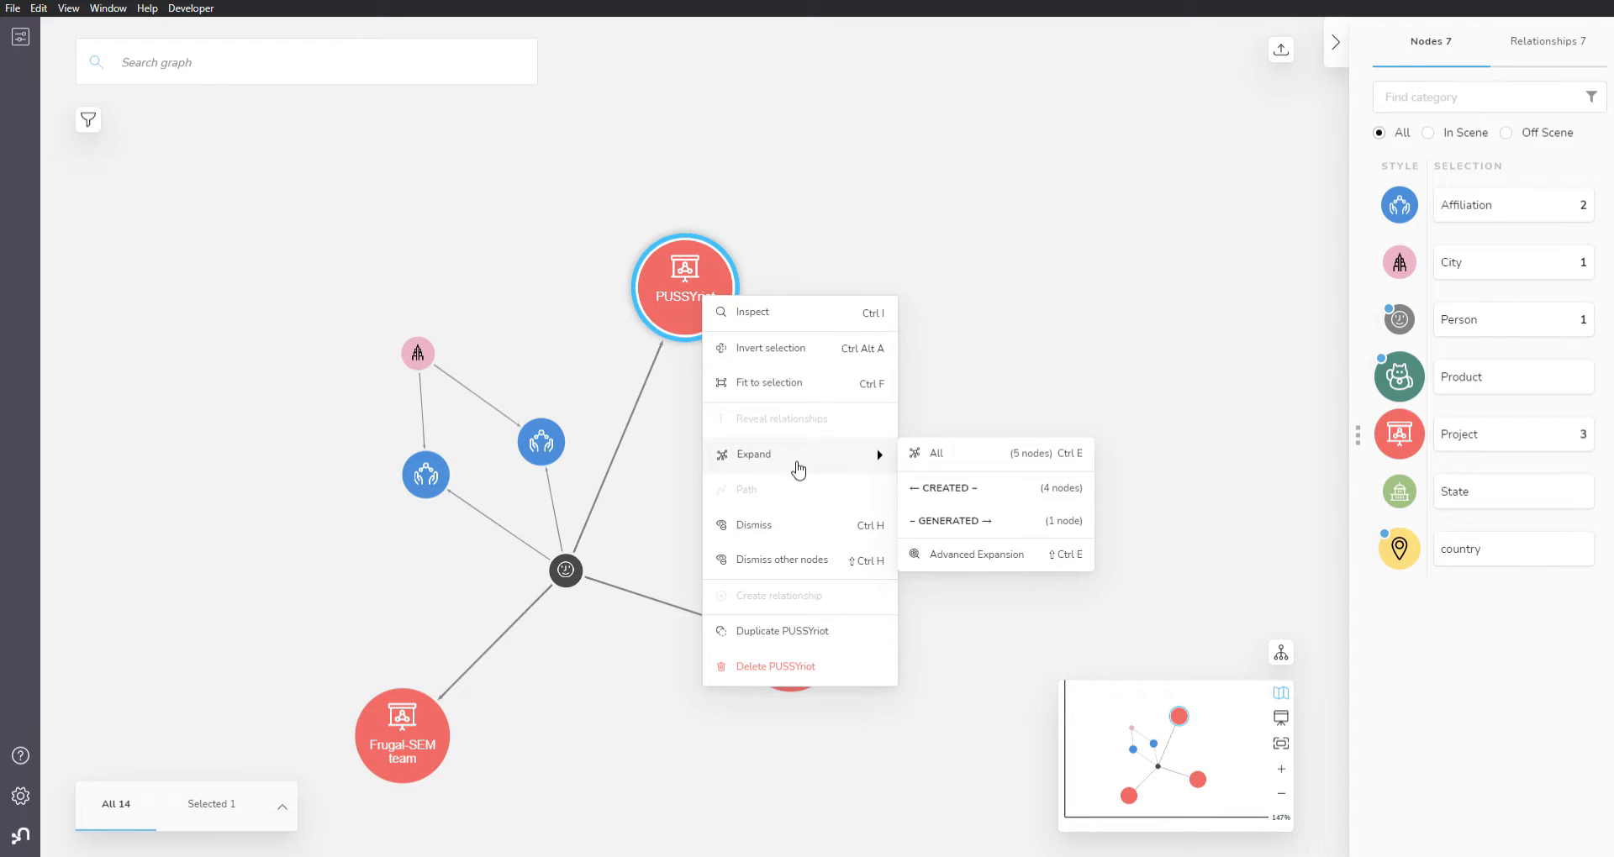
left_click(969, 460)
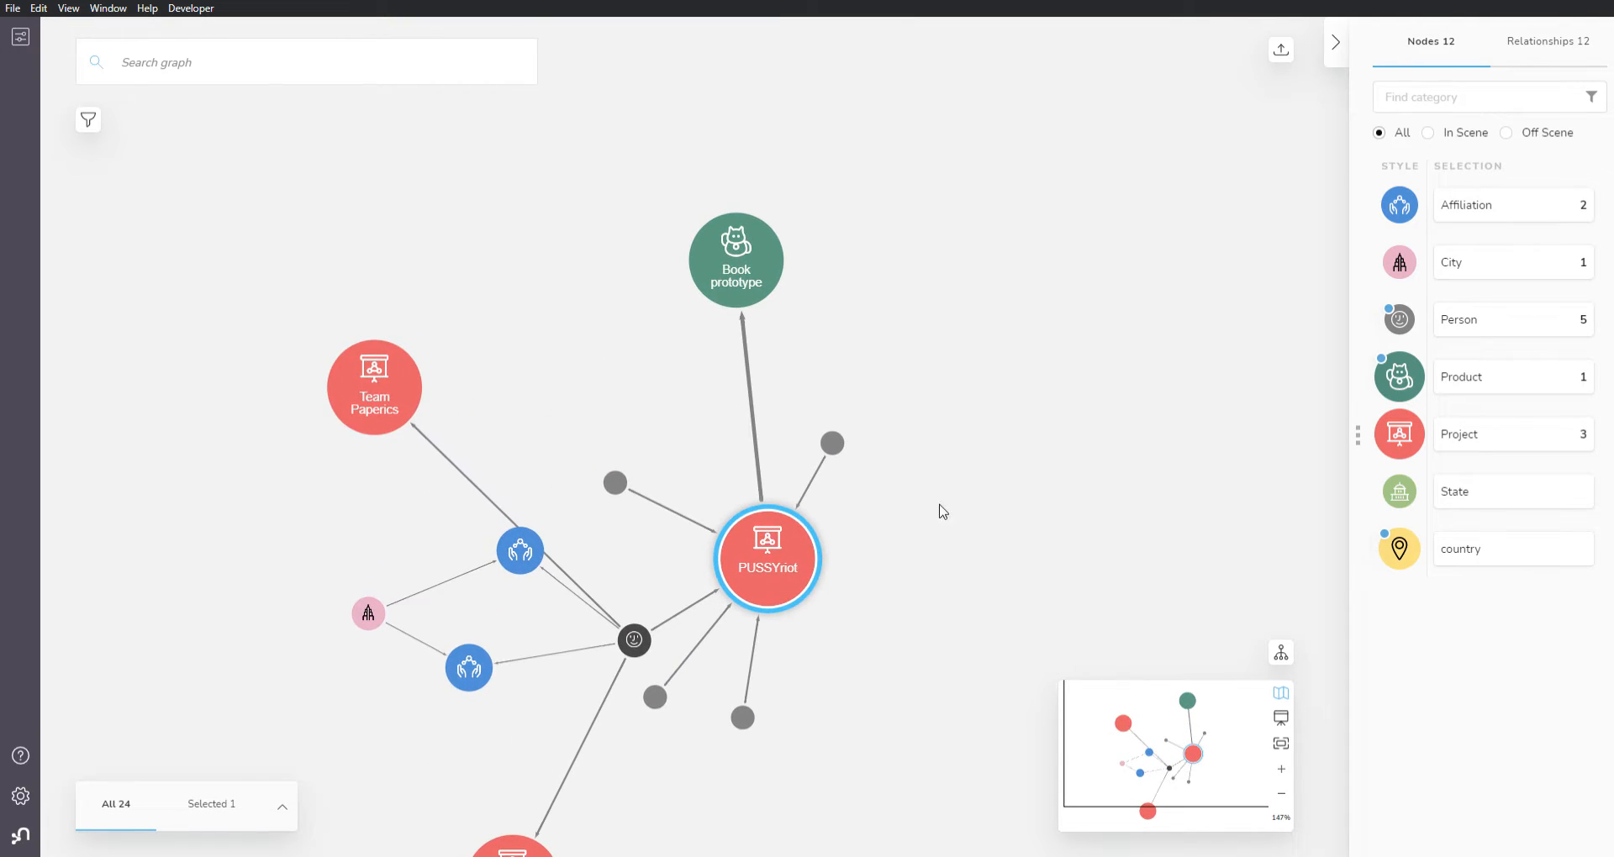
Step: Move the Book prototype product and the four new Person nodes above and to the right of PUSSYriot, then deselect them
left_click_drag(707, 220, 1024, 367)
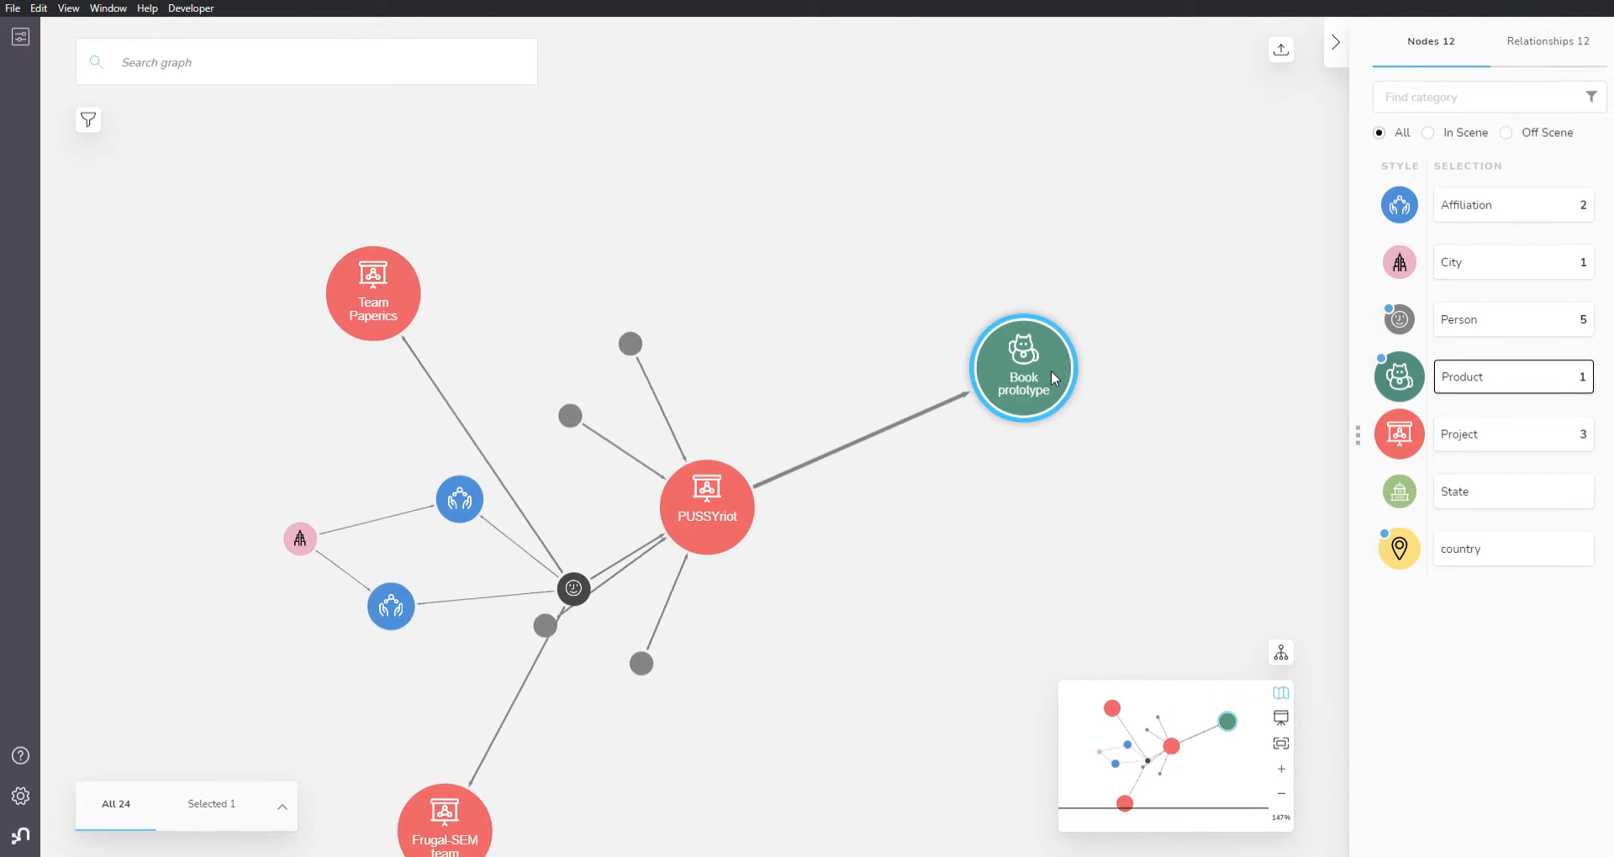
left_click_drag(629, 350, 882, 321)
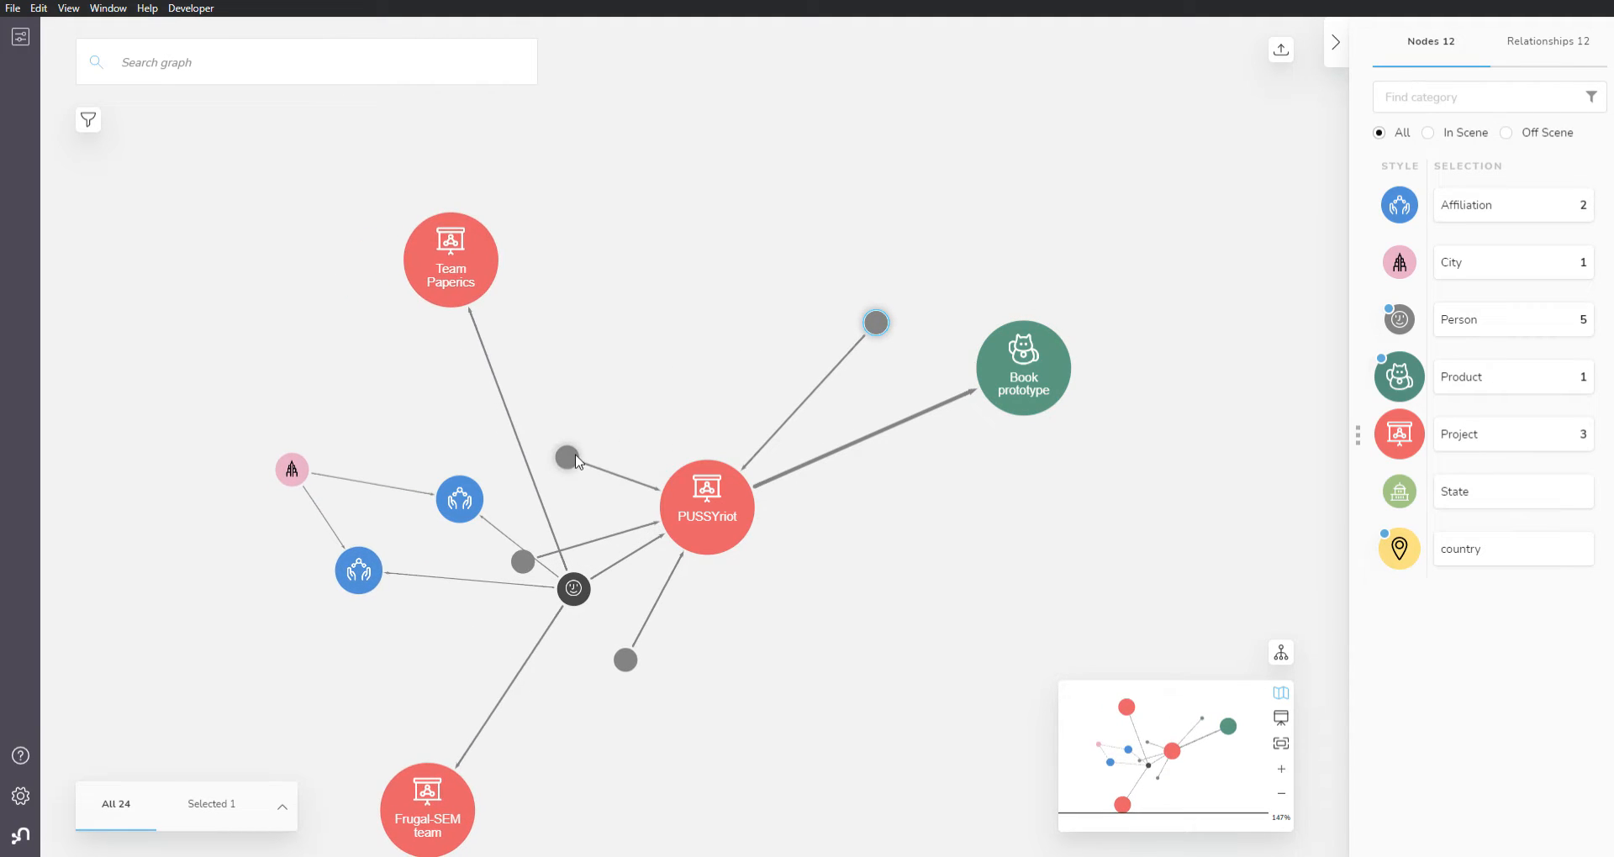
left_click_drag(574, 456, 849, 299)
left_click_drag(524, 554, 780, 279)
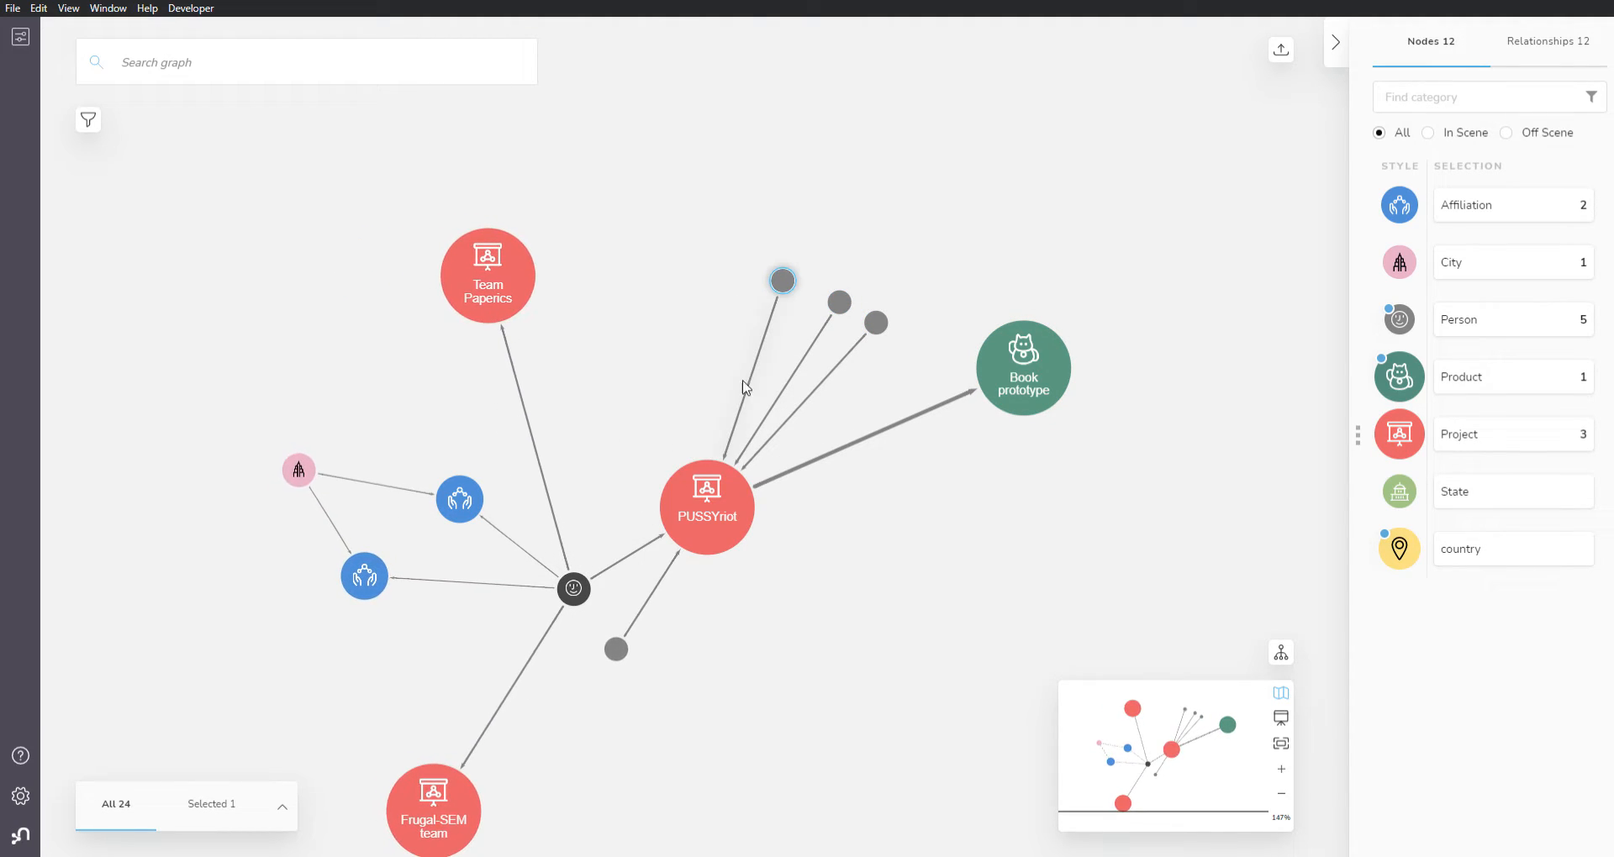
left_click_drag(613, 668, 727, 269)
scroll(805, 378, "up", 5)
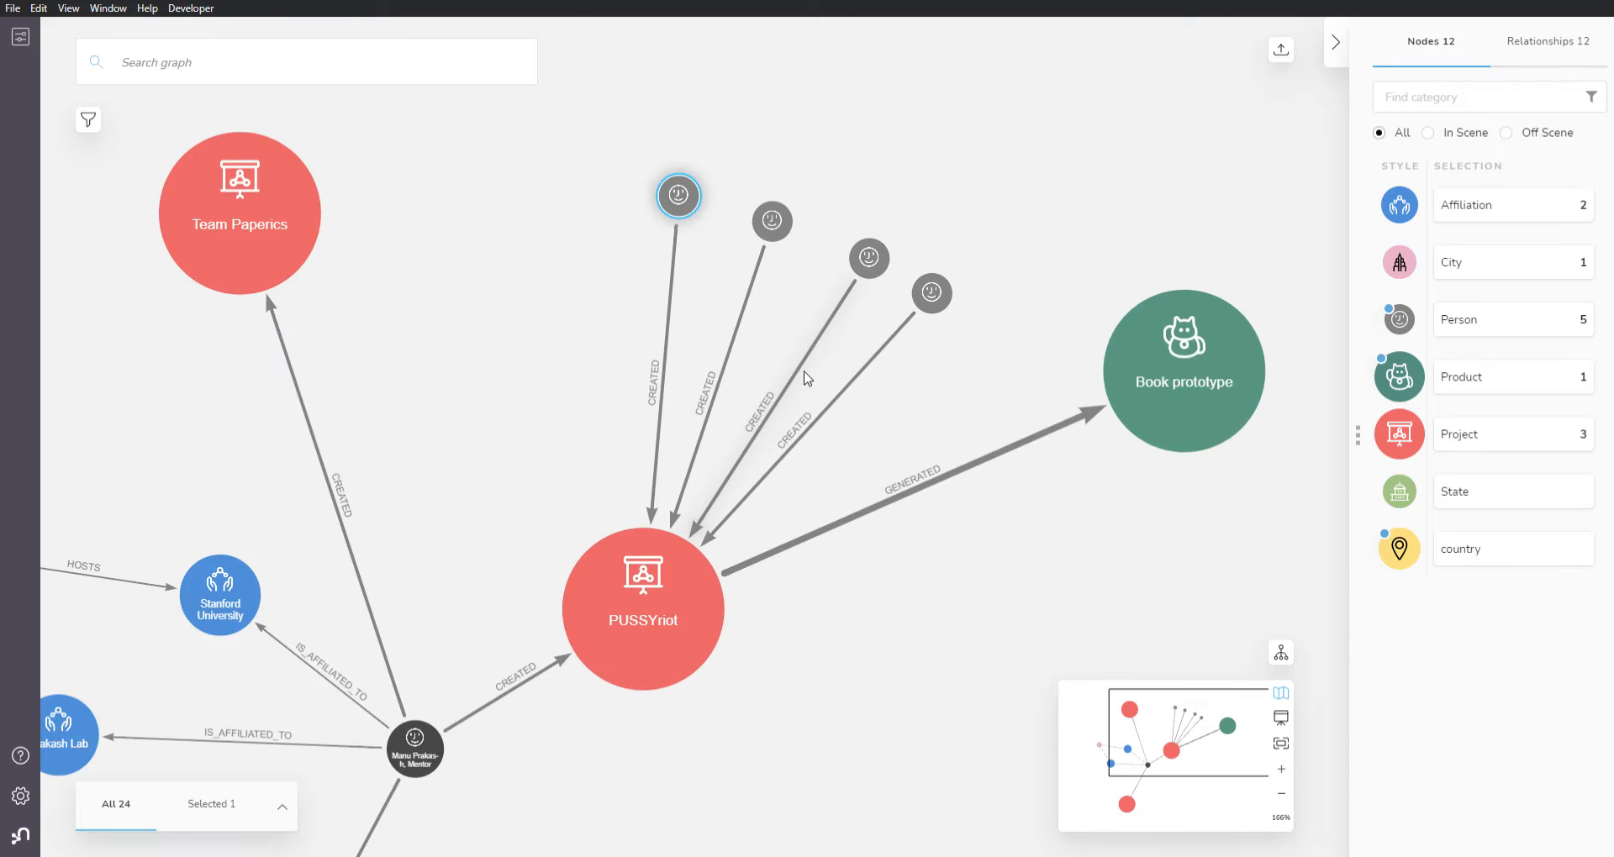
scroll(1061, 580, "up", 1)
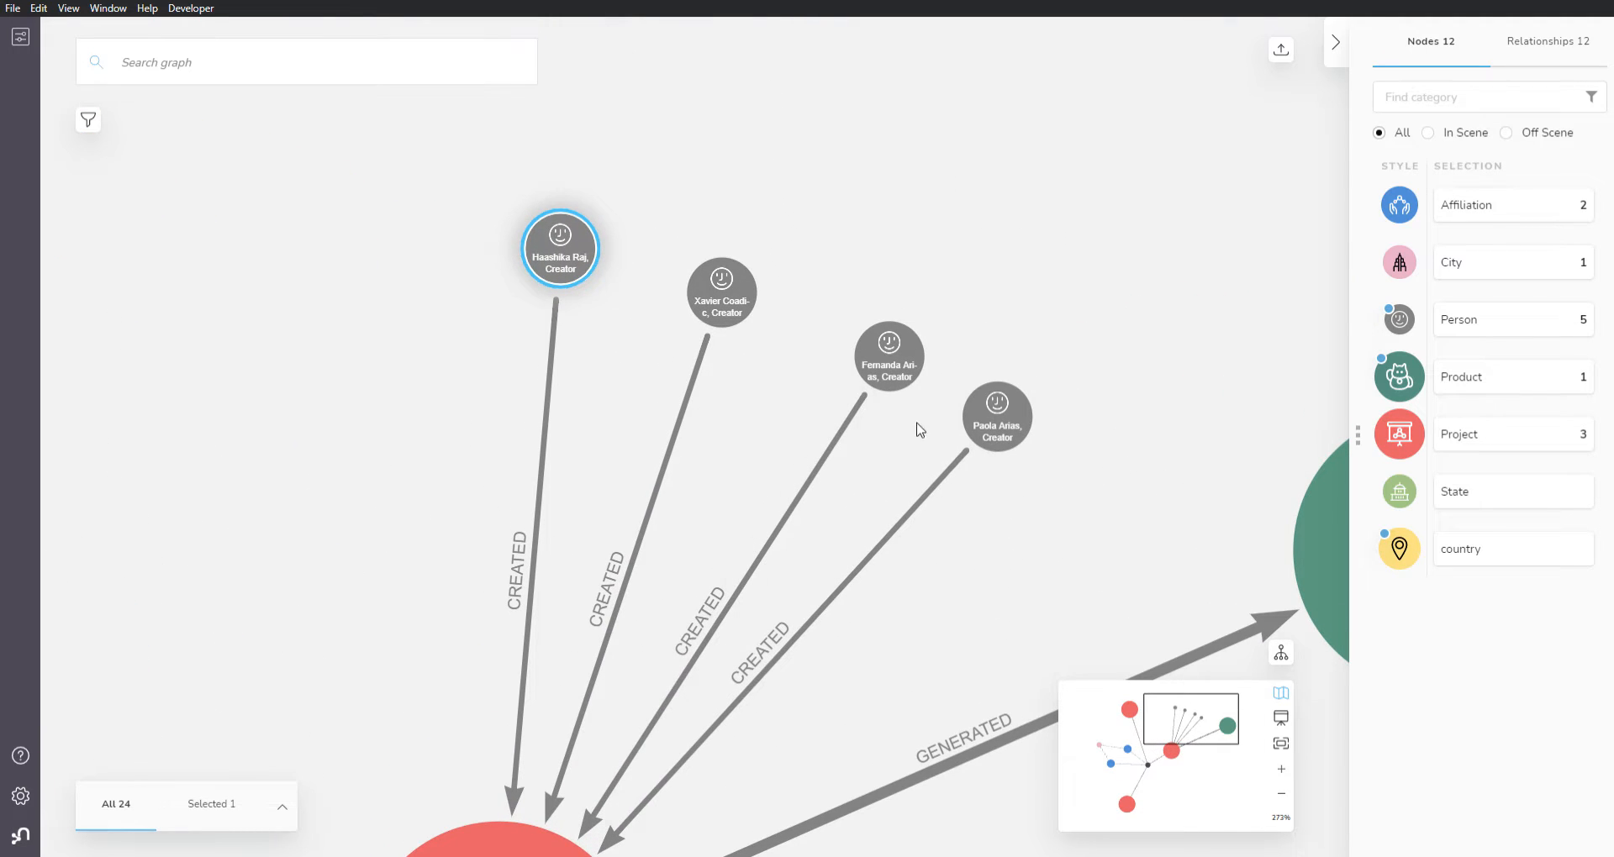
left_click(954, 345)
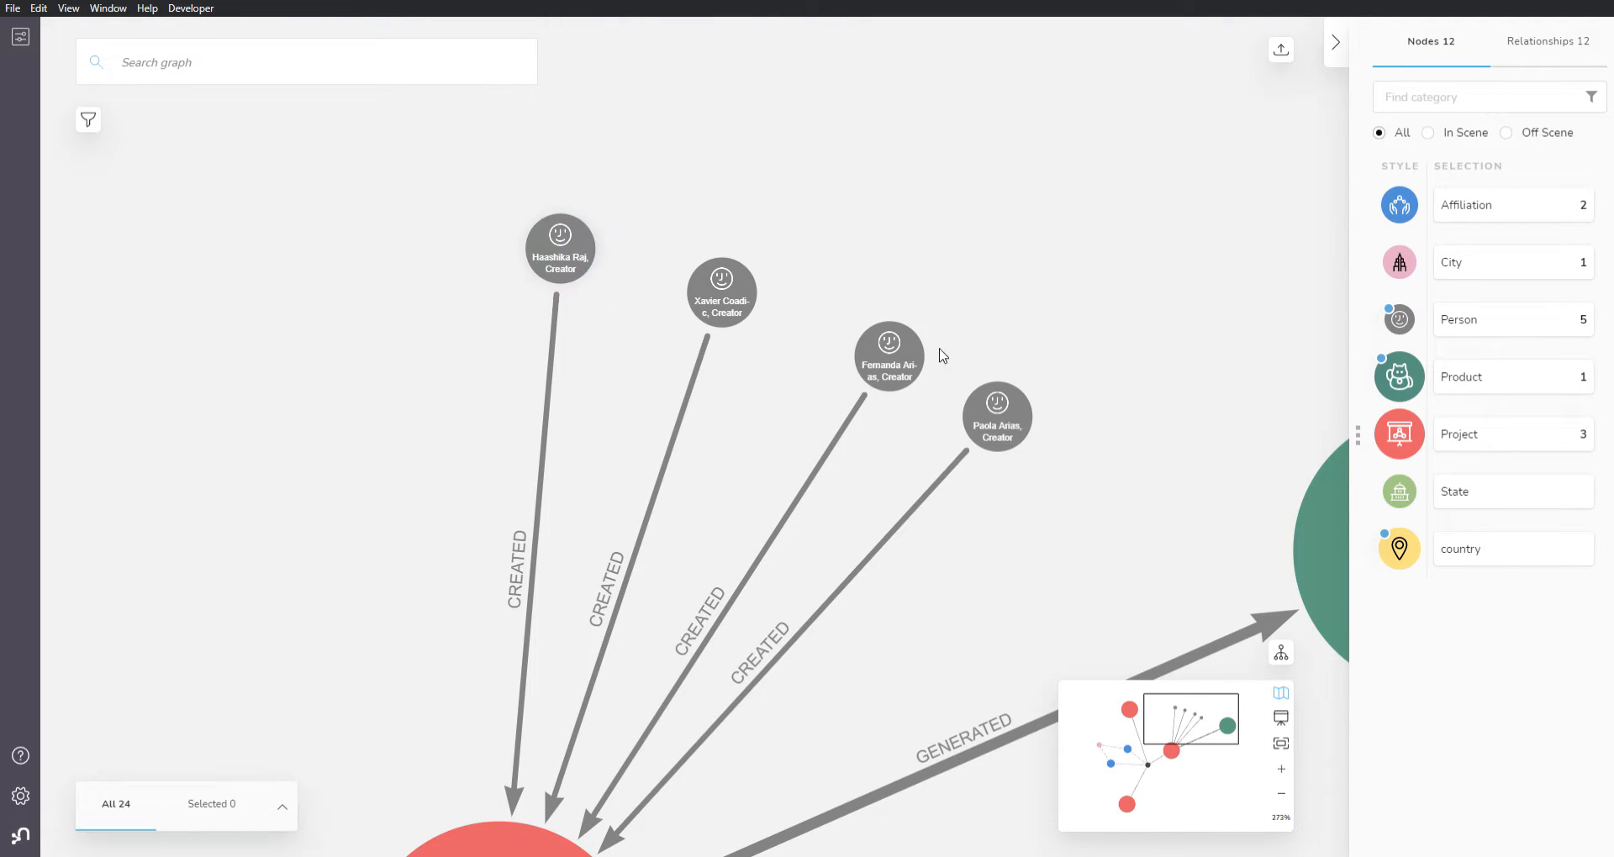
scroll(947, 367, "down", 4)
scroll(939, 397, "down", 5)
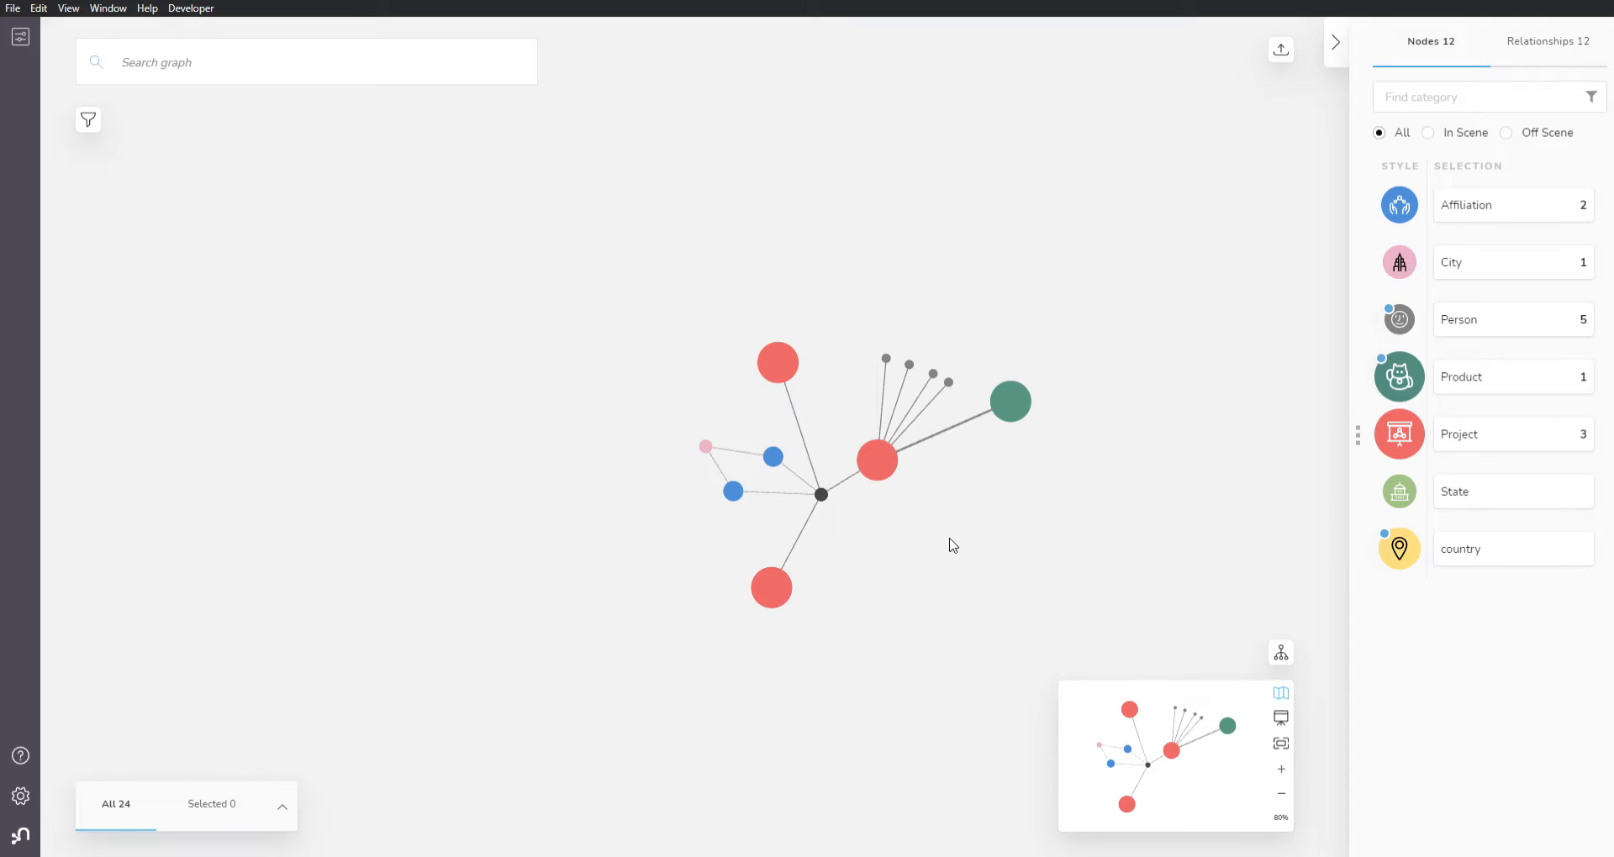
right_click(559, 437)
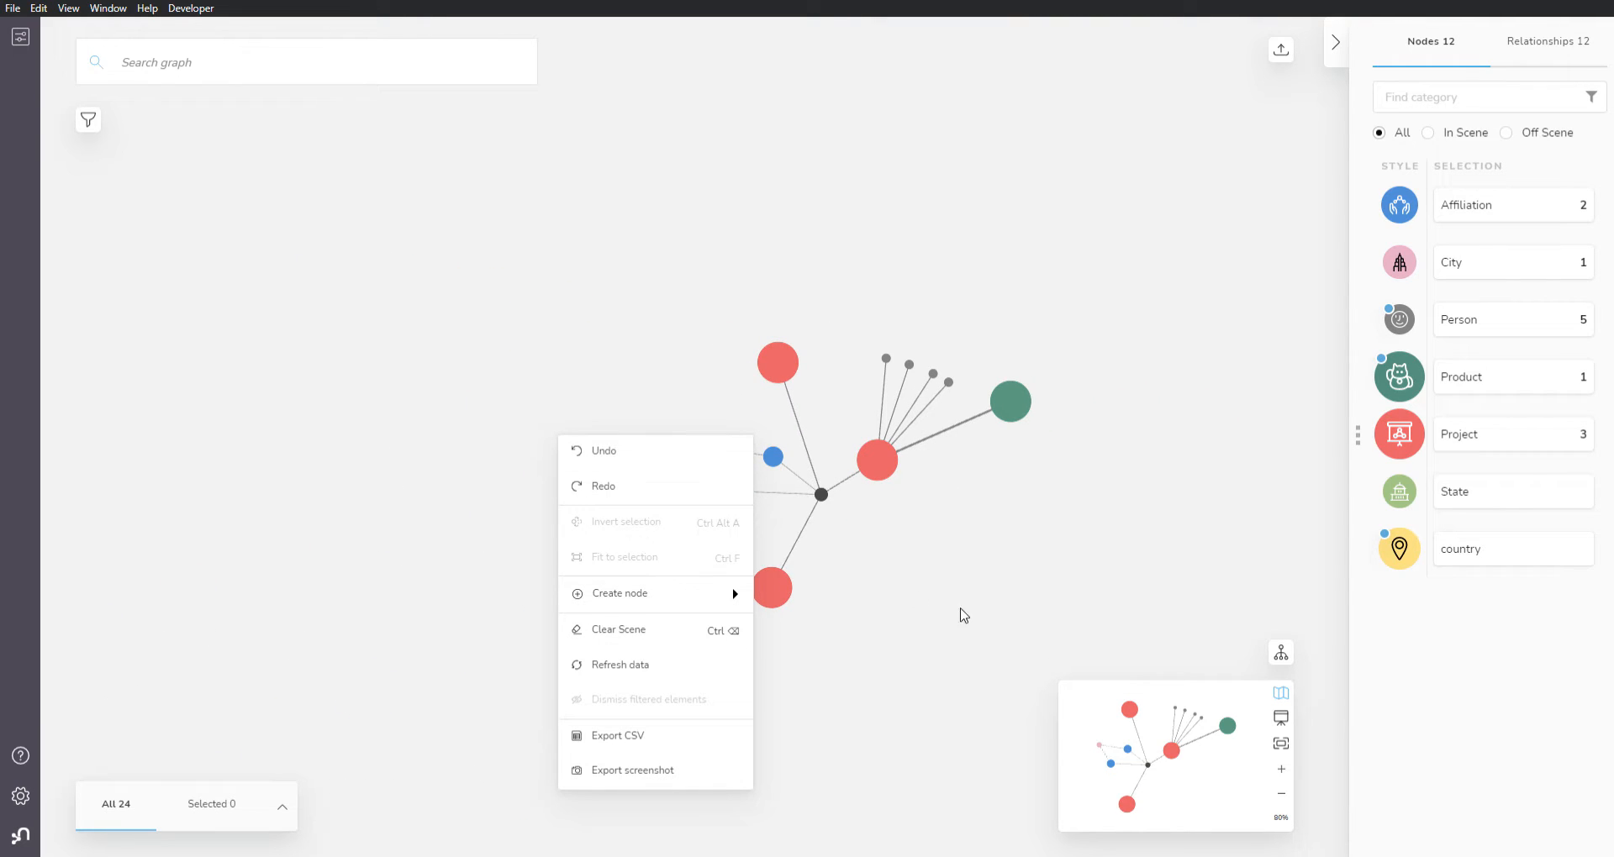
left_click(918, 602)
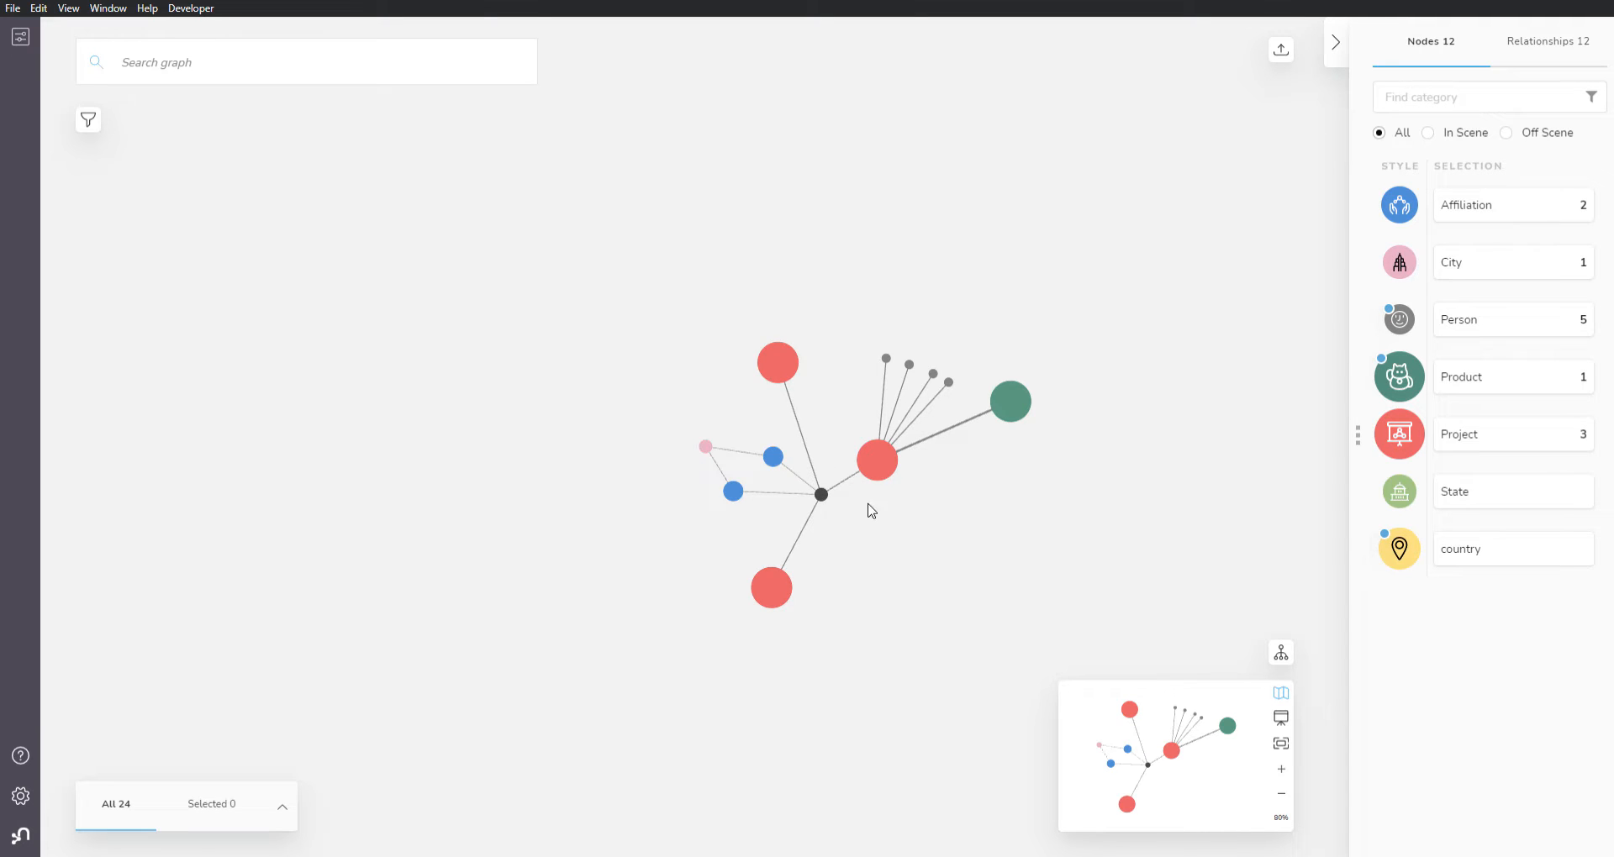
Step: Start a search pattern with the country category without running it
left_click(193, 67)
left_click(803, 187)
left_click(207, 64)
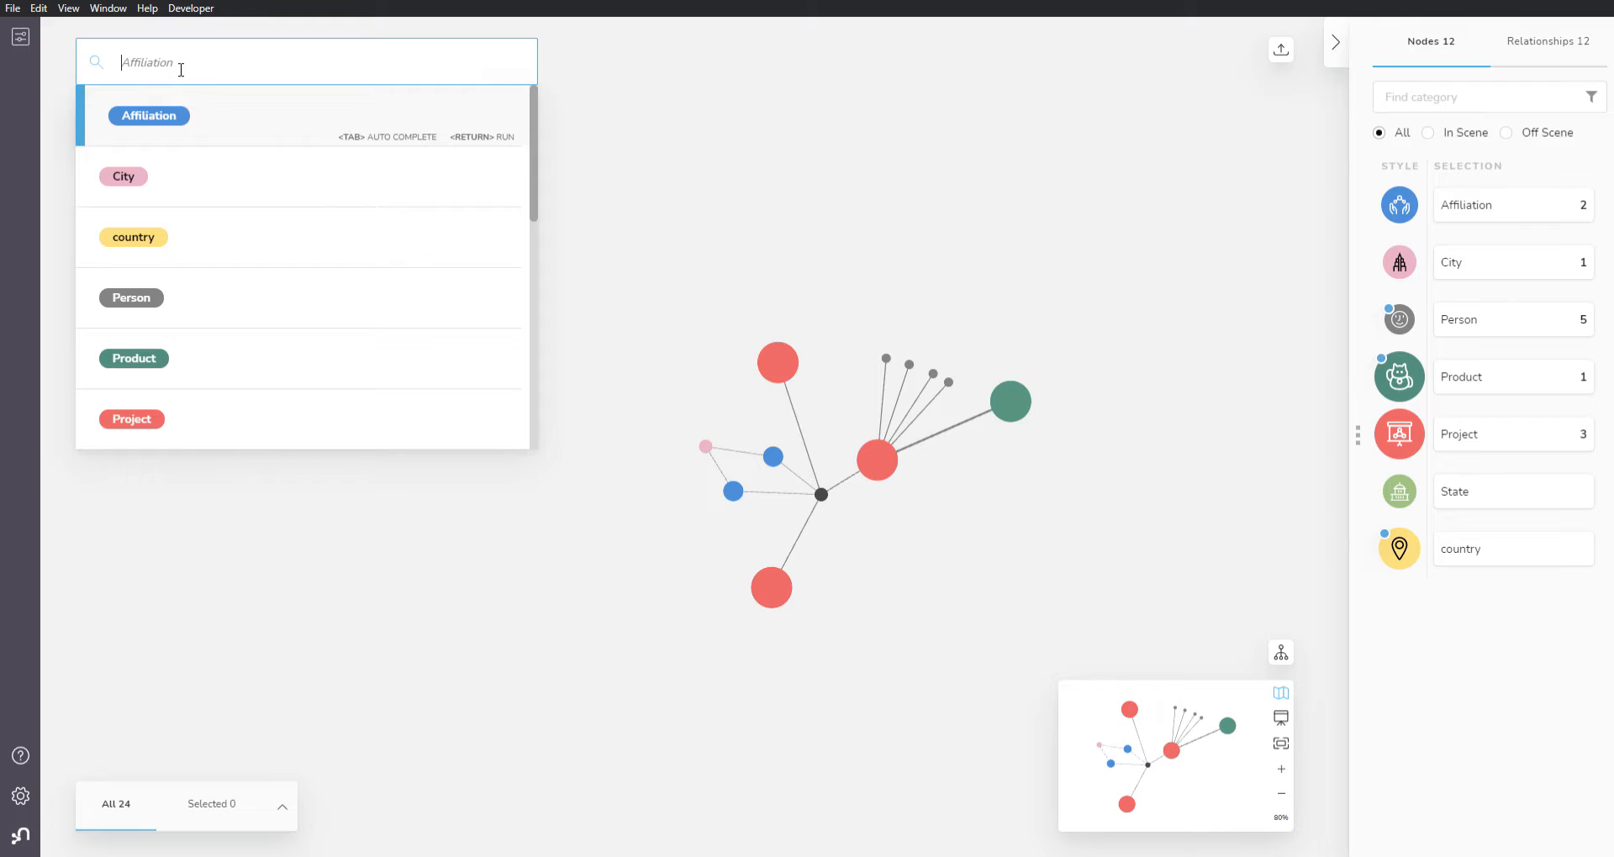
left_click(185, 237)
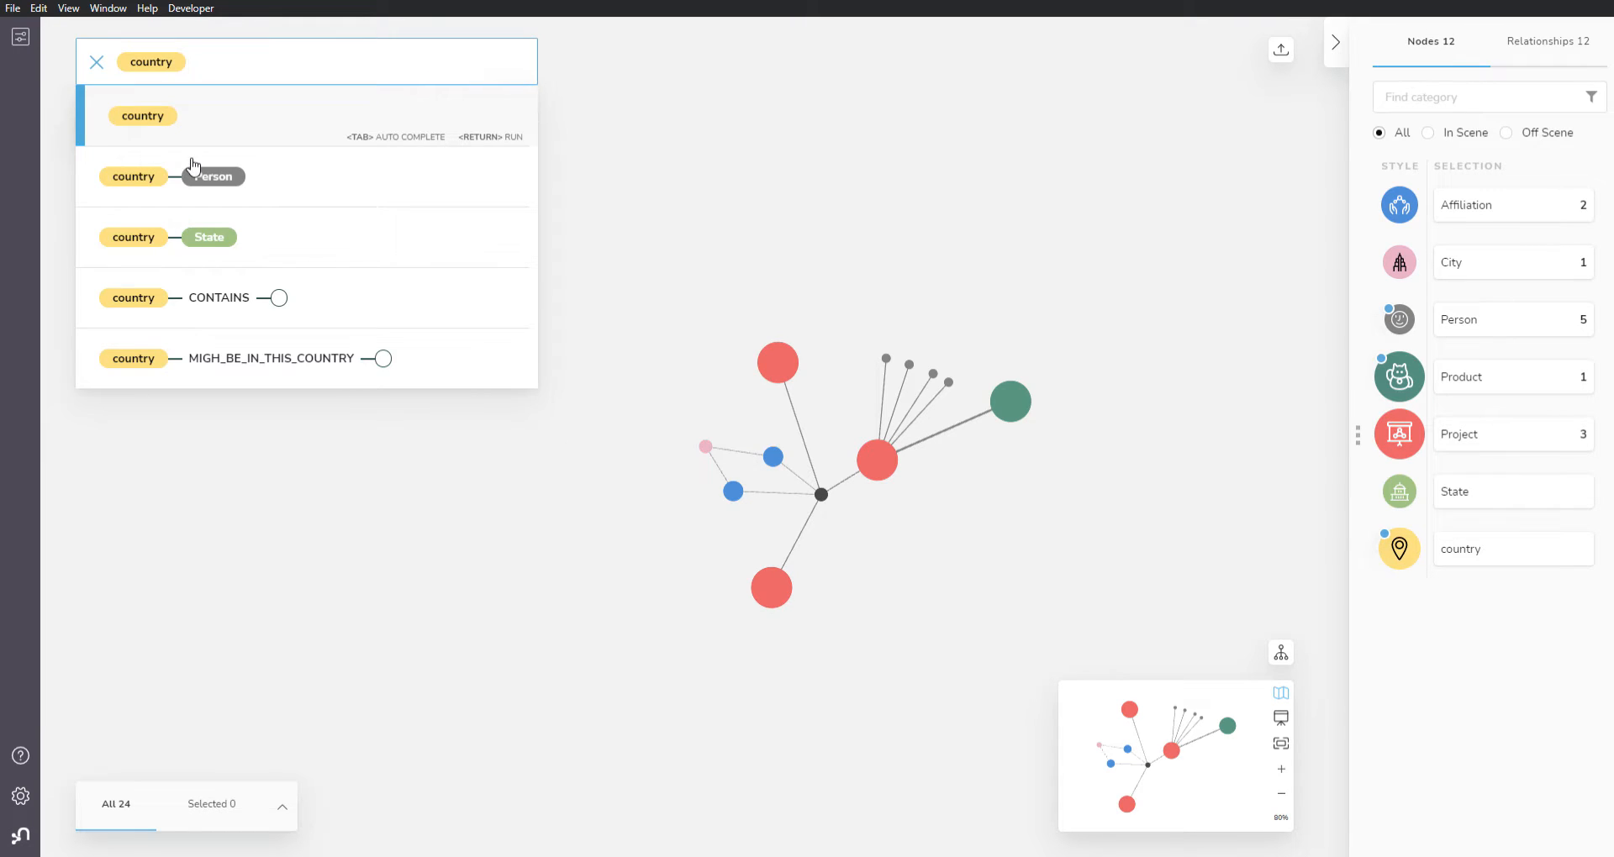
left_click(770, 303)
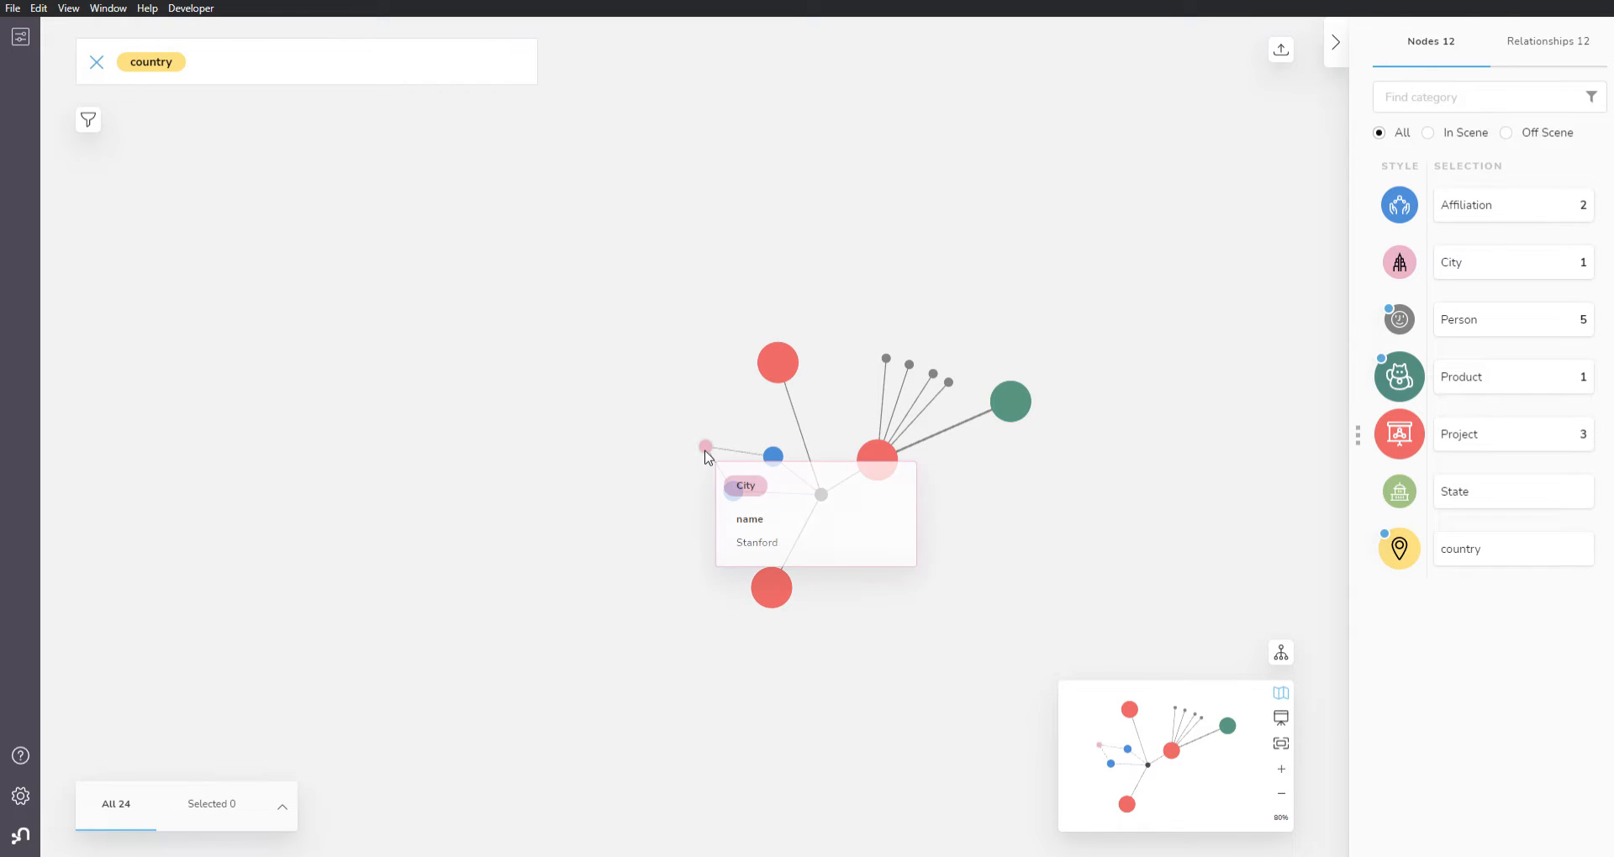
Step: Expand the Stanford City node along its outgoing HOSTS relationships to add the other hosted affiliations
right_click(705, 446)
mouse_move(761, 622)
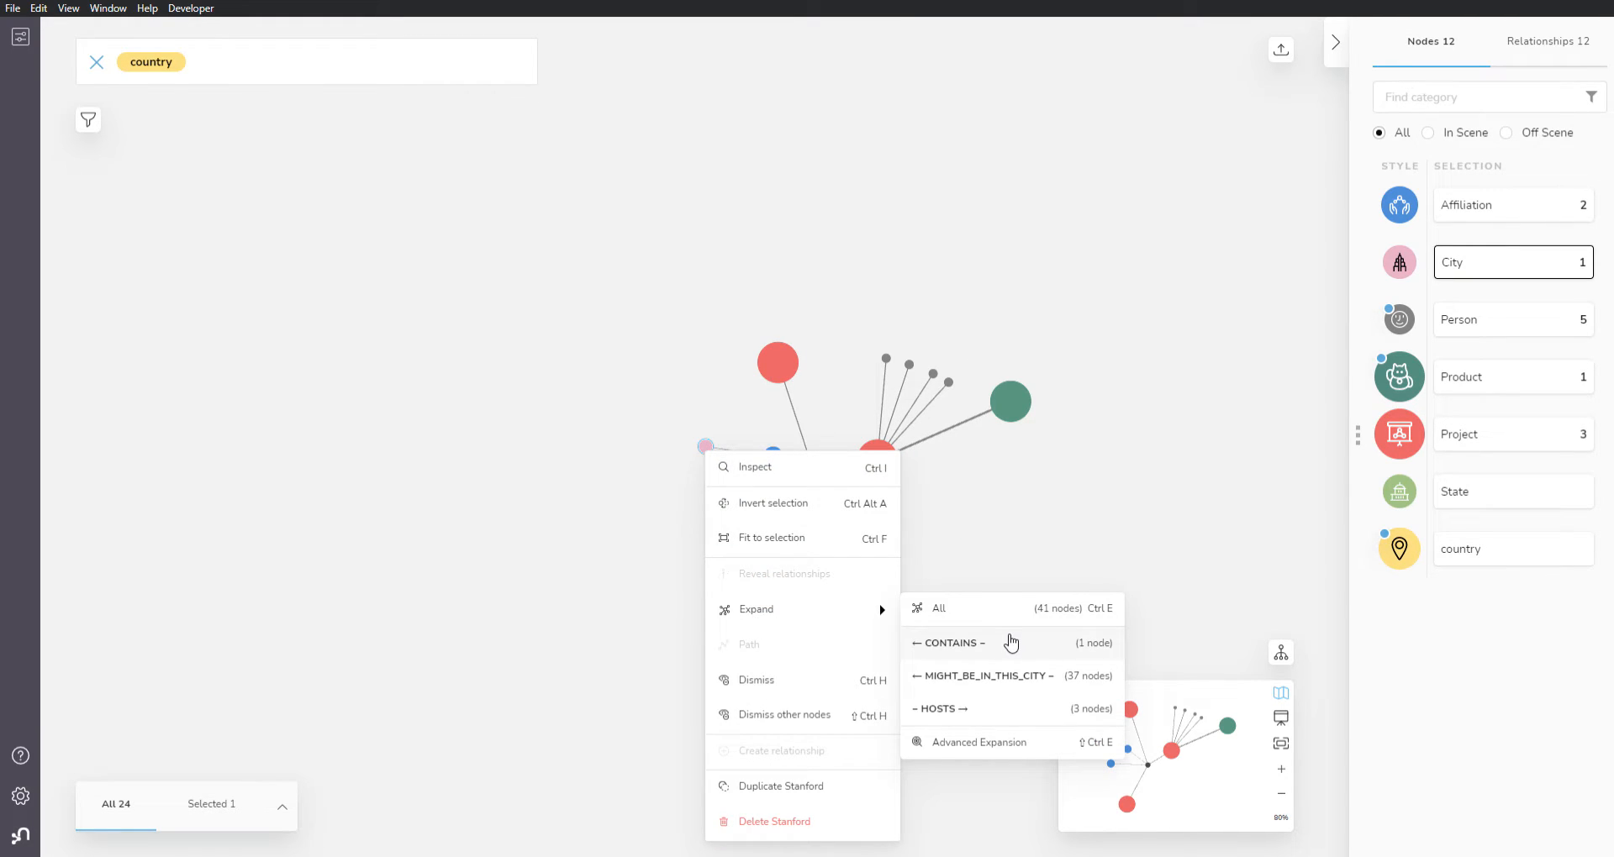
left_click(988, 713)
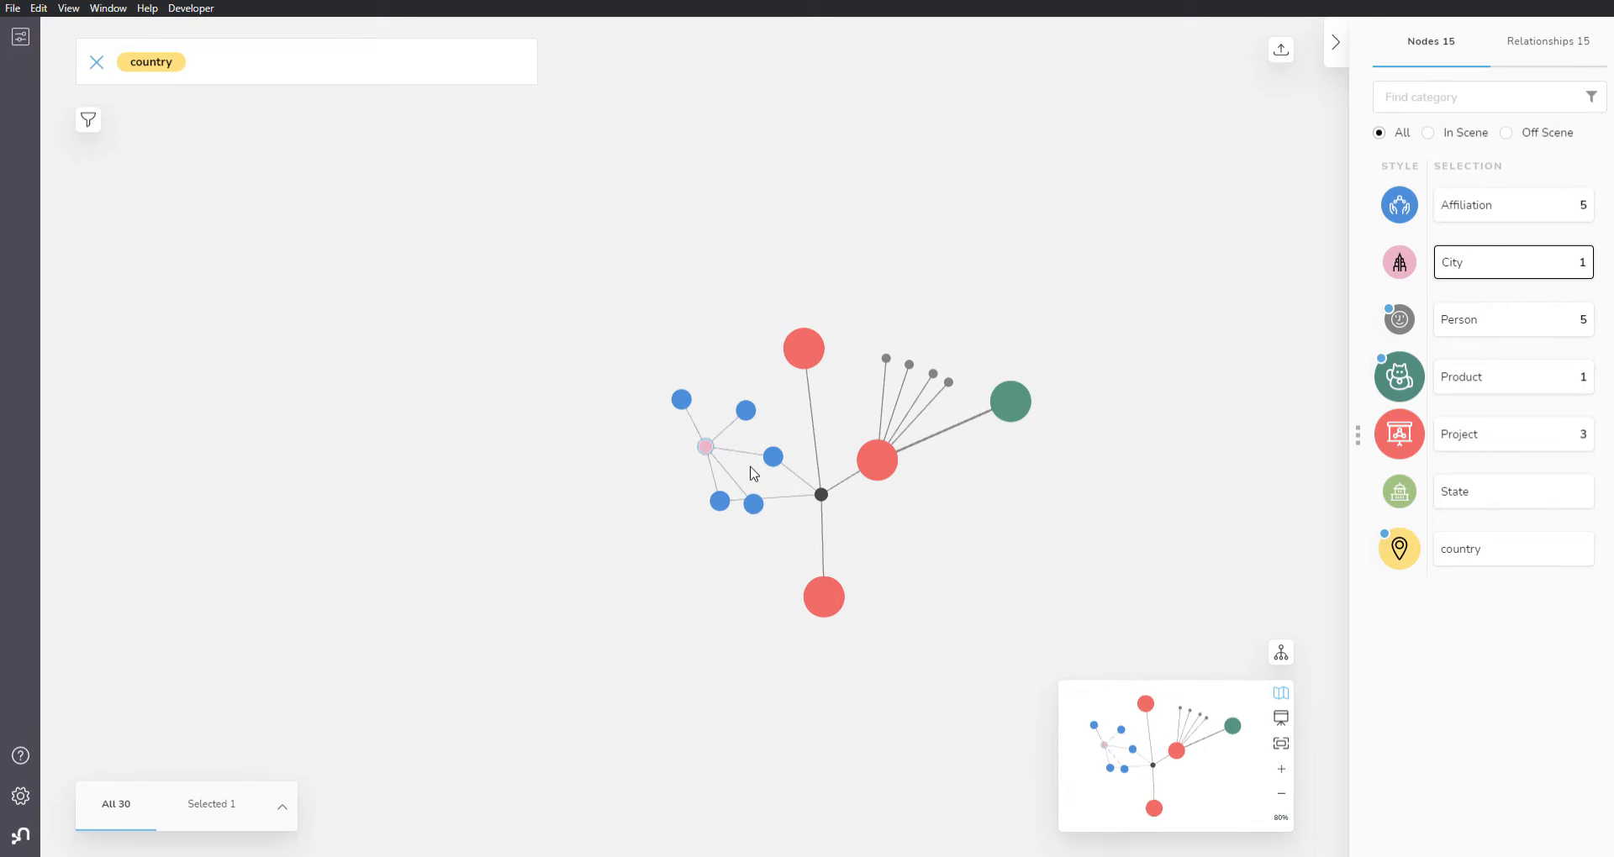
right_click(689, 514)
left_click(602, 577)
Step: Spread the Reclone, Free Genes Project and SporeNet affiliations out above and to the left of the Stanford City node
scroll(608, 569, "up", 4)
left_click_drag(744, 575, 588, 642)
scroll(613, 576, "up", 2)
left_click_drag(384, 563, 396, 379)
left_click_drag(595, 201, 506, 266)
left_click(498, 541)
left_click_drag(766, 353, 604, 259)
left_click(566, 623)
left_click_drag(566, 623, 451, 571)
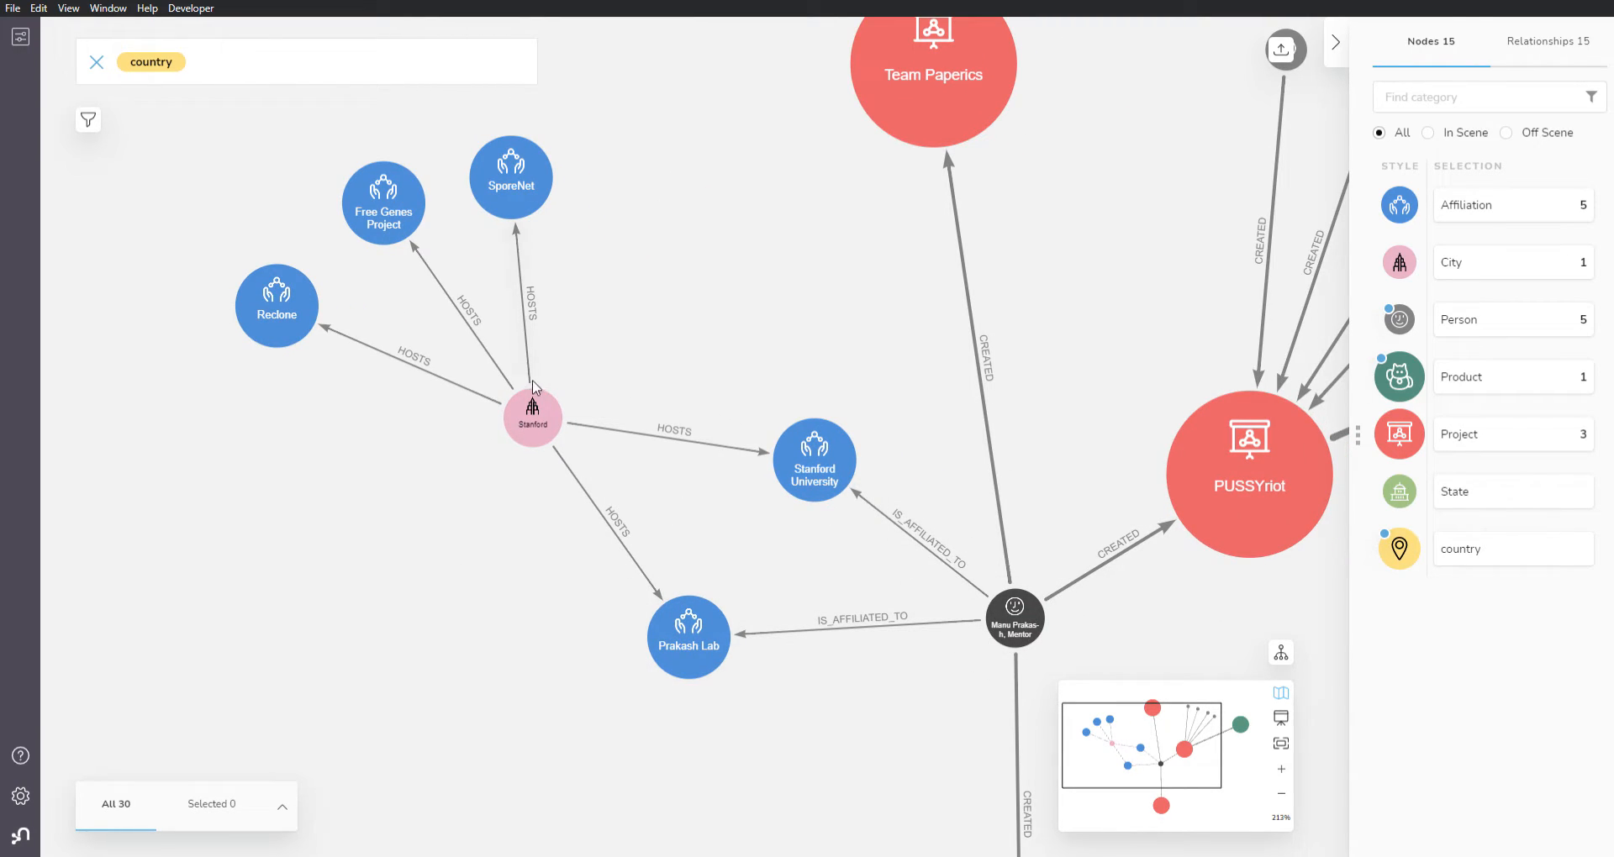
left_click_drag(470, 531, 496, 611)
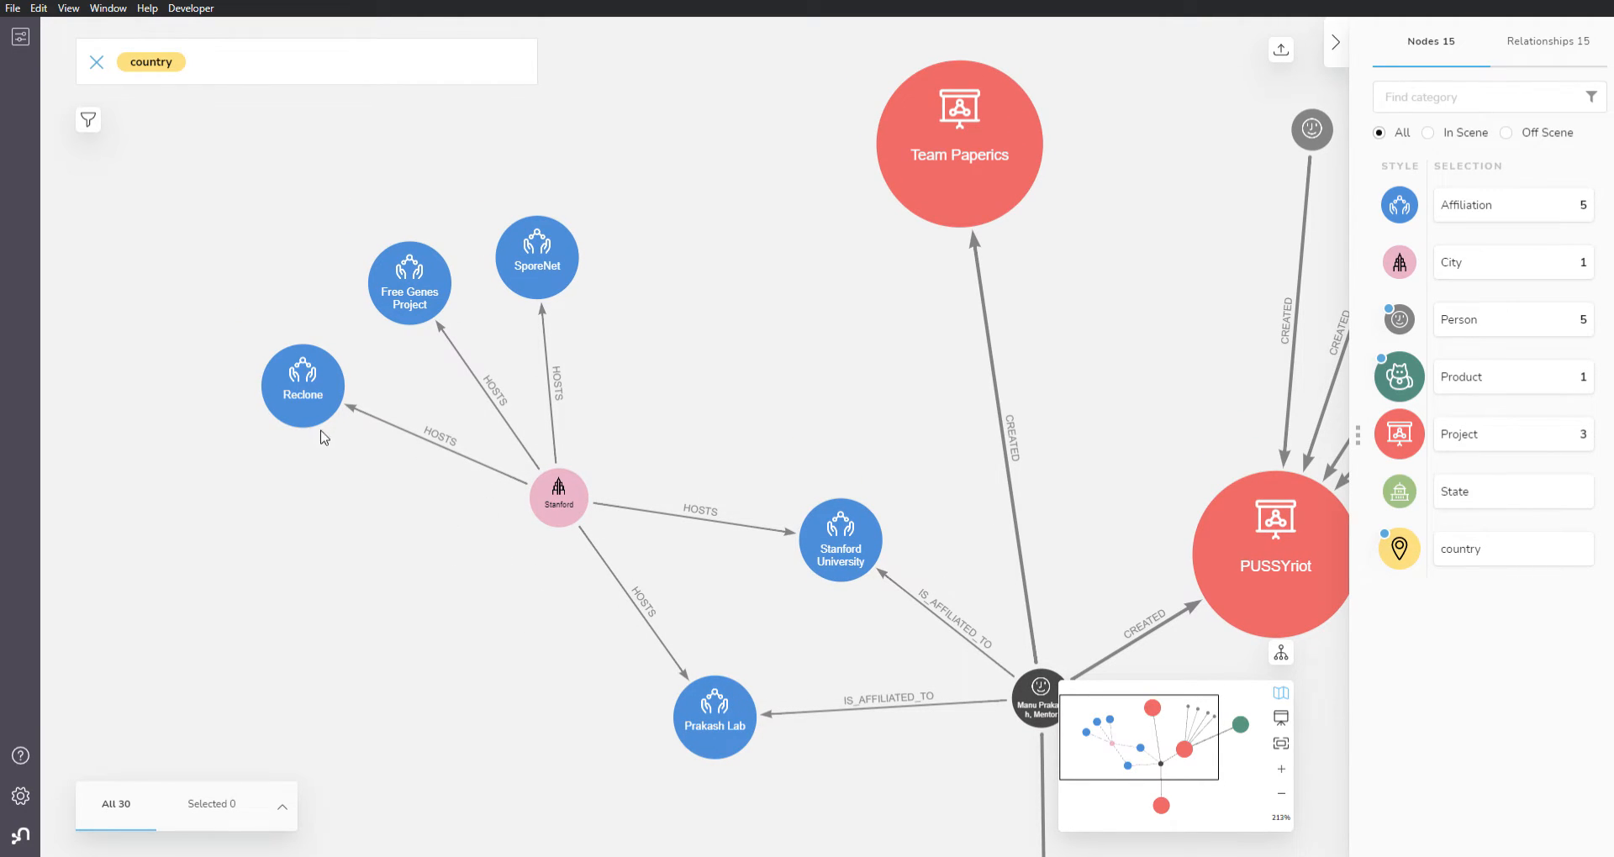
Step: Expand the Reclone, Free Genes Project and SporeNet affiliations together along their incoming IS_AFFILIATED_TO relationships
left_click(326, 395)
left_click(421, 278, "ctrl")
left_click(551, 265, "ctrl")
right_click(550, 265)
mouse_move(638, 423)
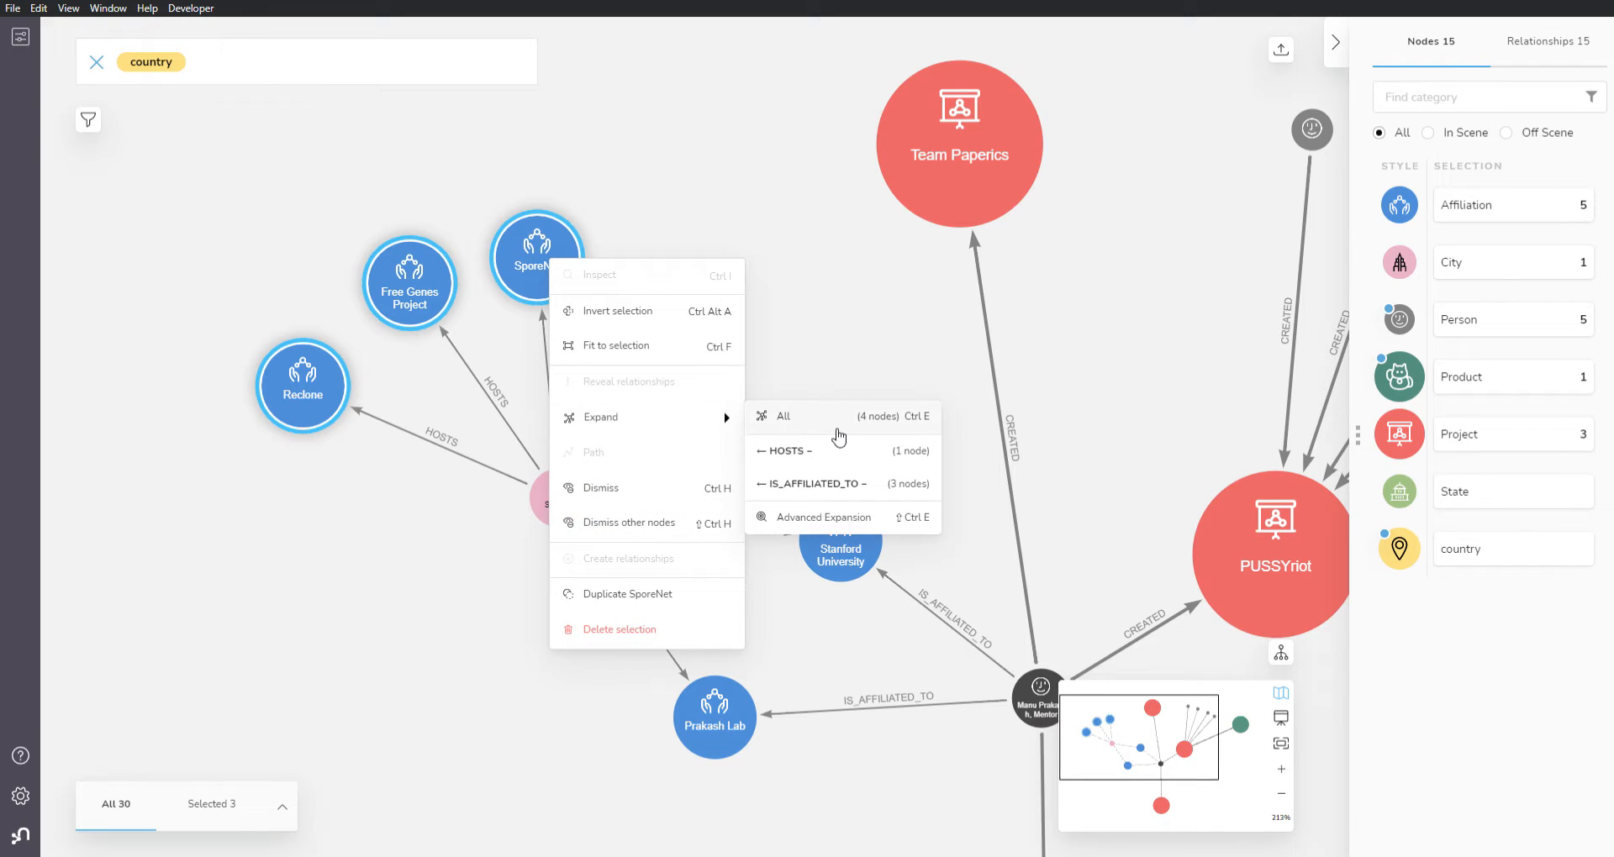
left_click(836, 484)
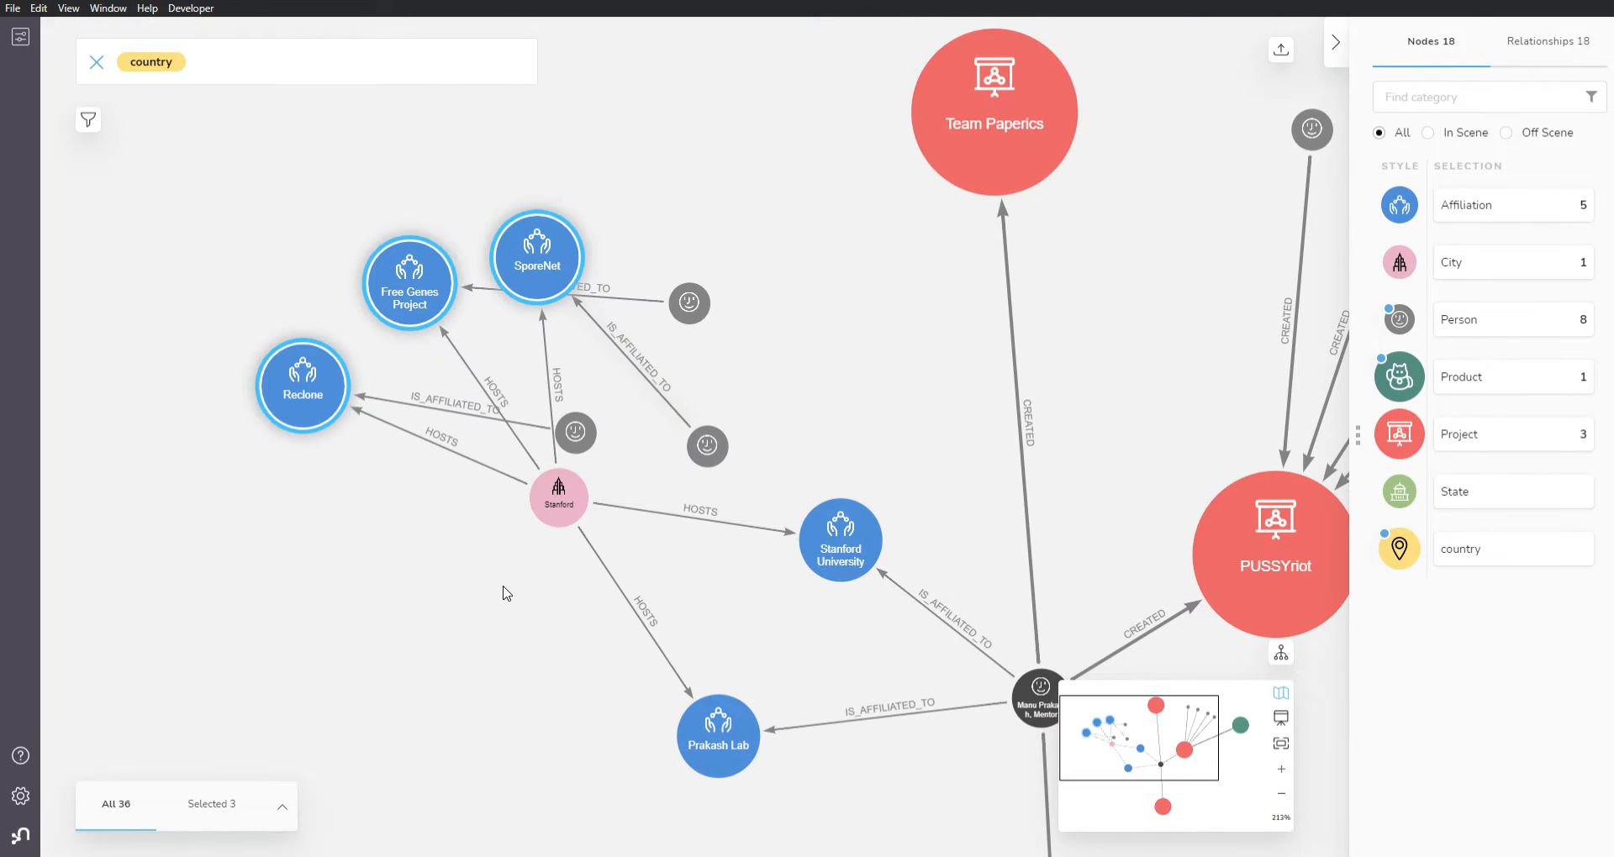
Step: Move the three added Person nodes to the upper left of their Reclone, Free Genes Project and SporeNet affiliations
left_click_drag(588, 421, 210, 224)
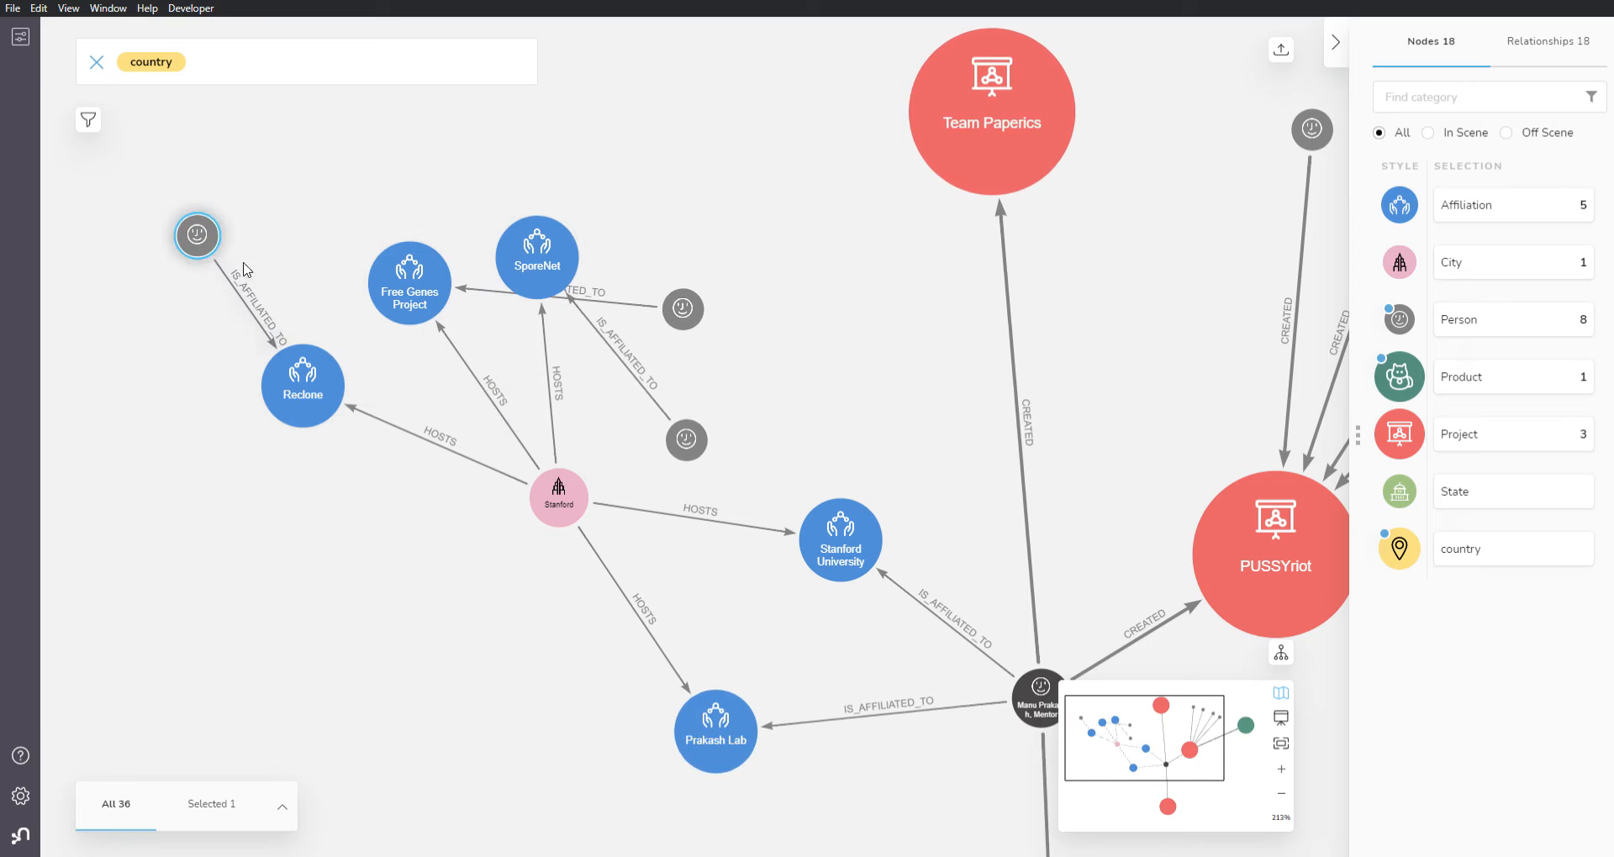
left_click_drag(670, 452, 327, 161)
left_click_drag(682, 308, 286, 189)
Step: Clear the scene and run the search pattern country–State–City–Affiliation–Person–Project–Product
right_click(699, 395)
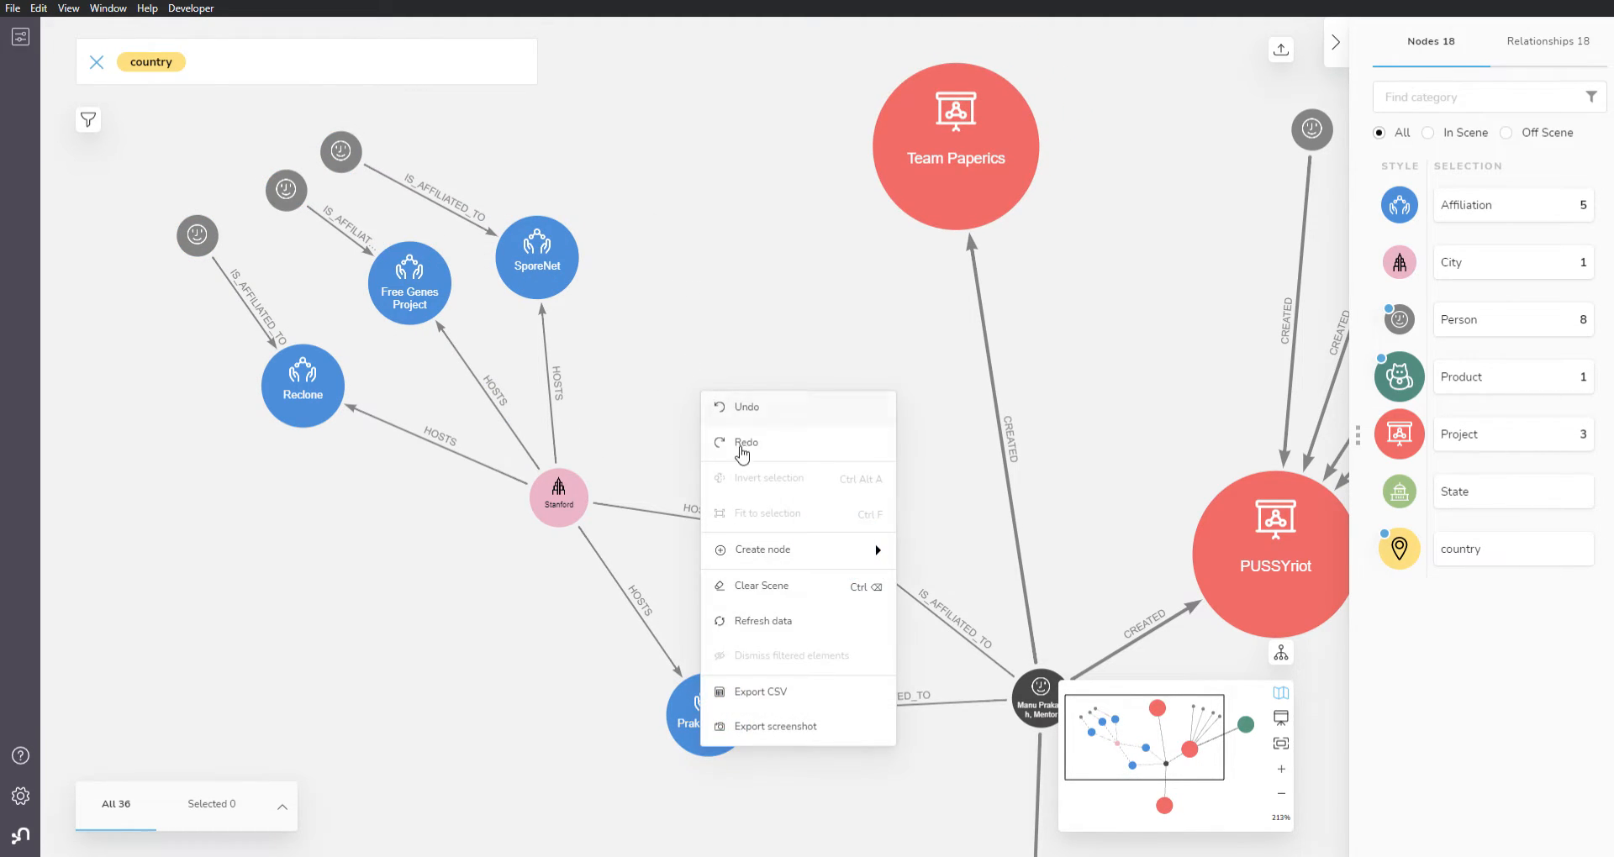
left_click(780, 589)
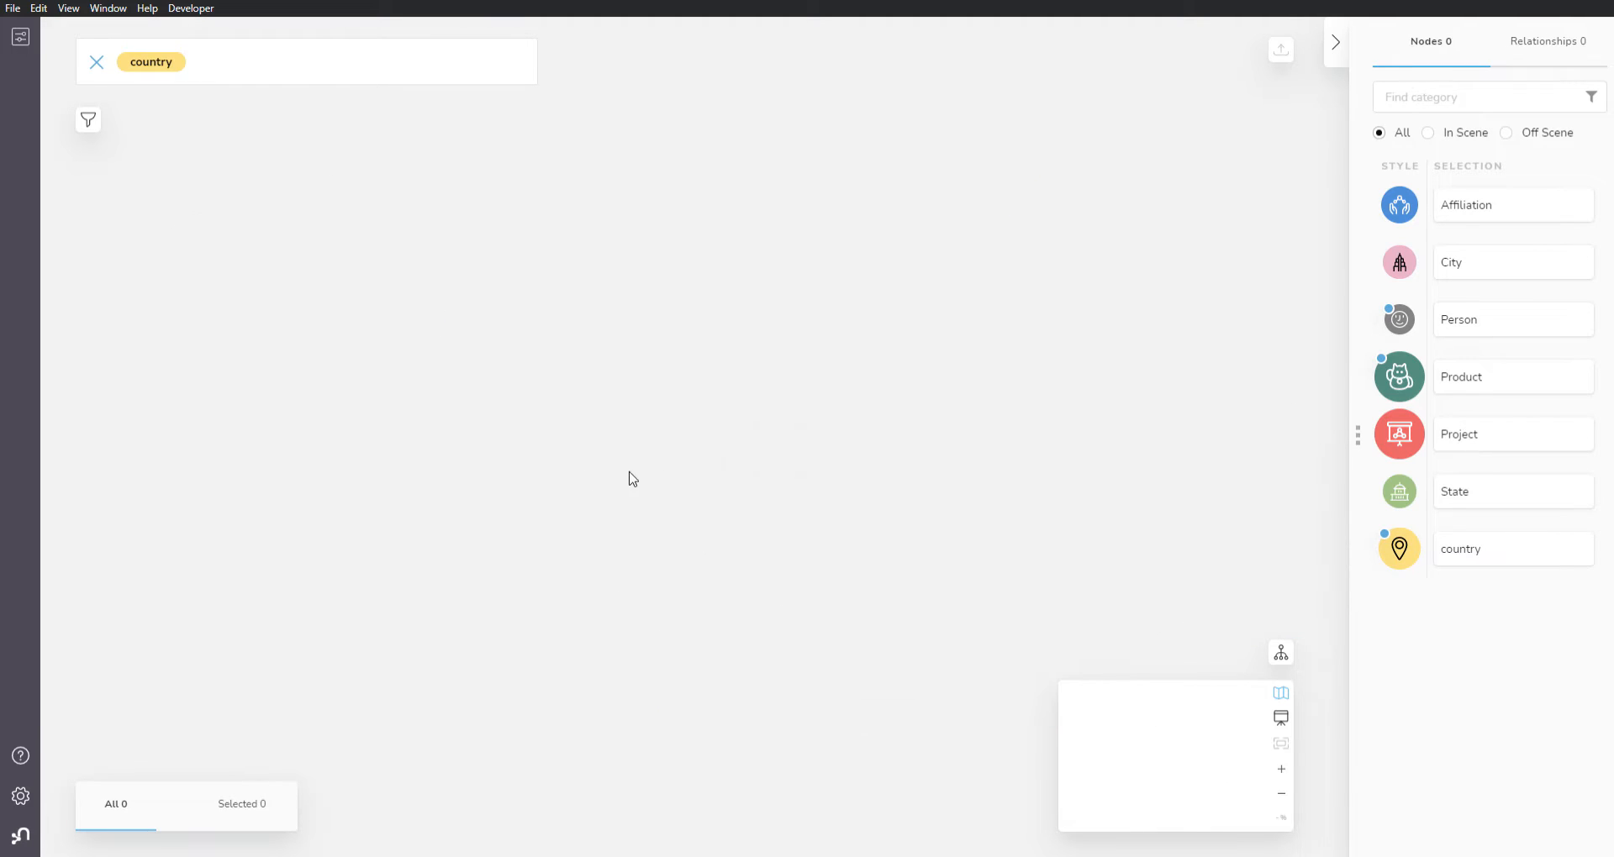
left_click(263, 74)
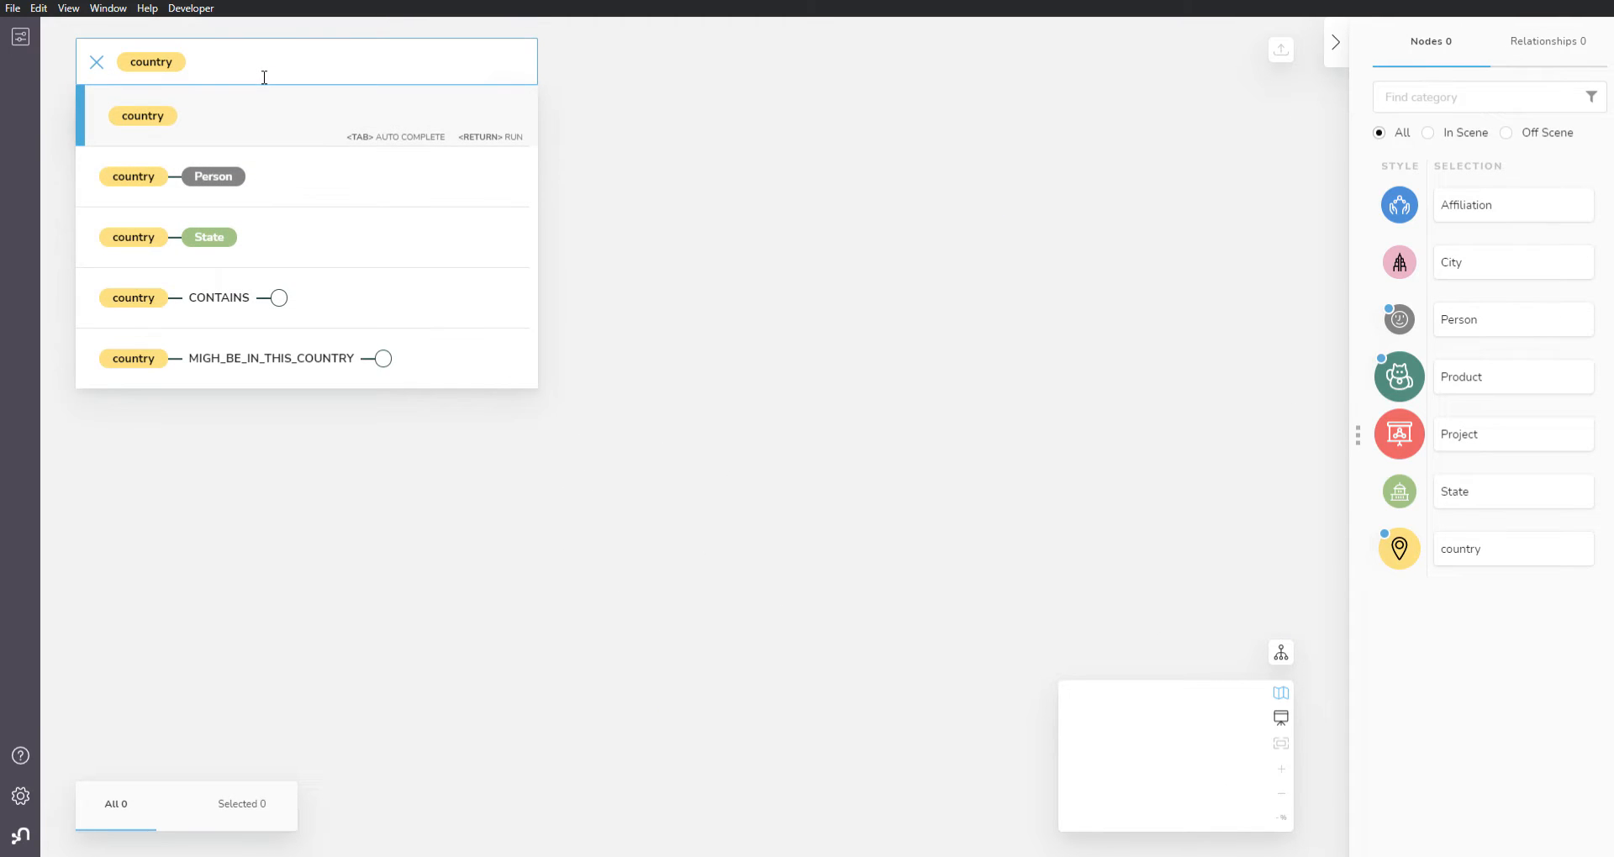
left_click(249, 239)
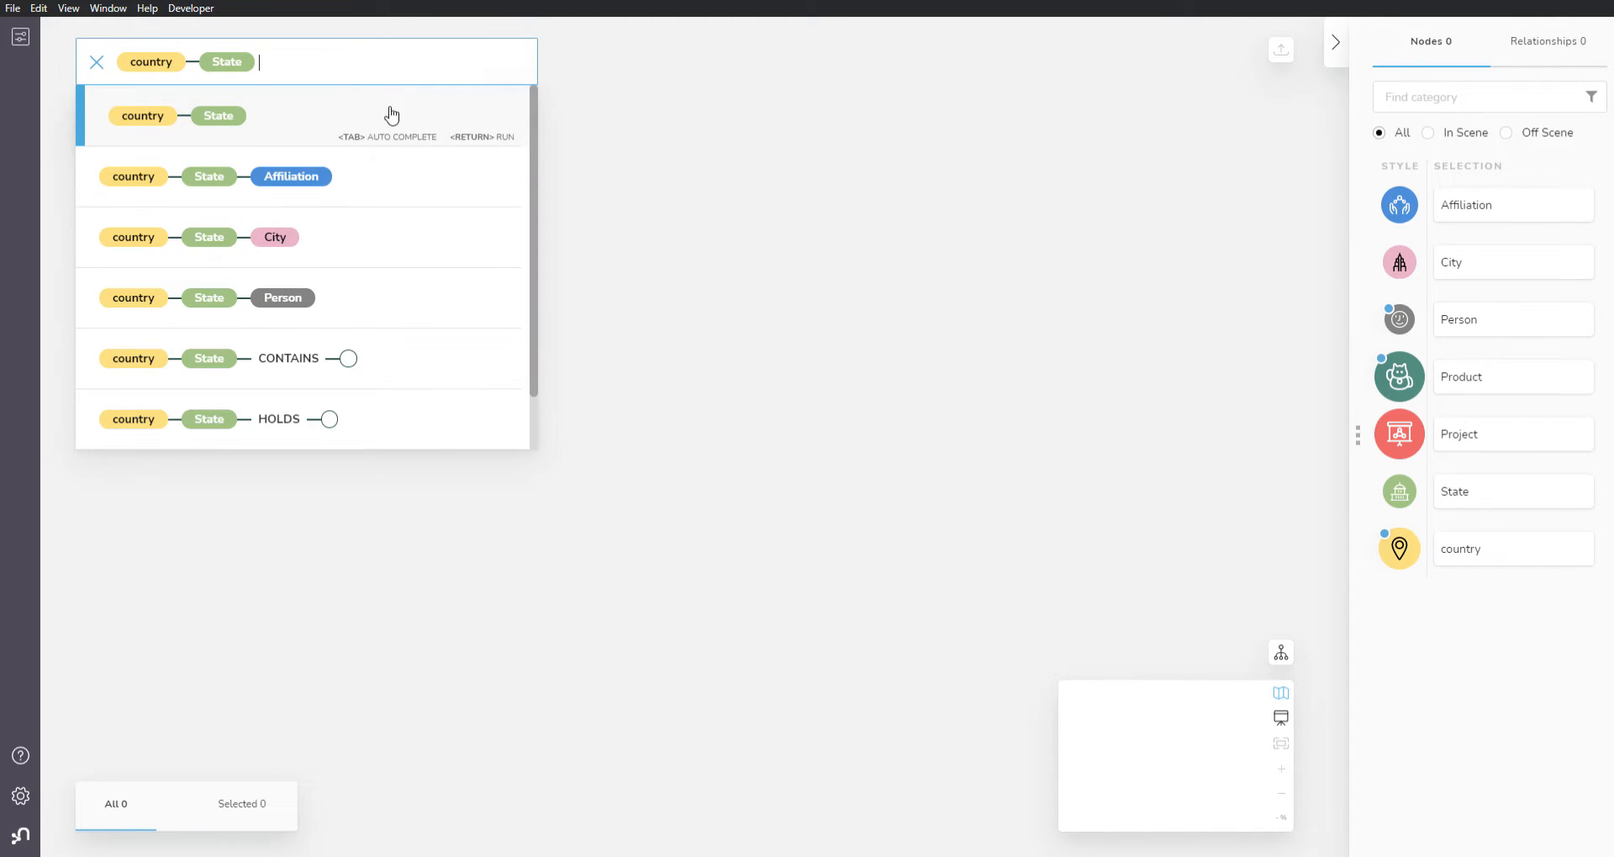
left_click(327, 245)
left_click(370, 184)
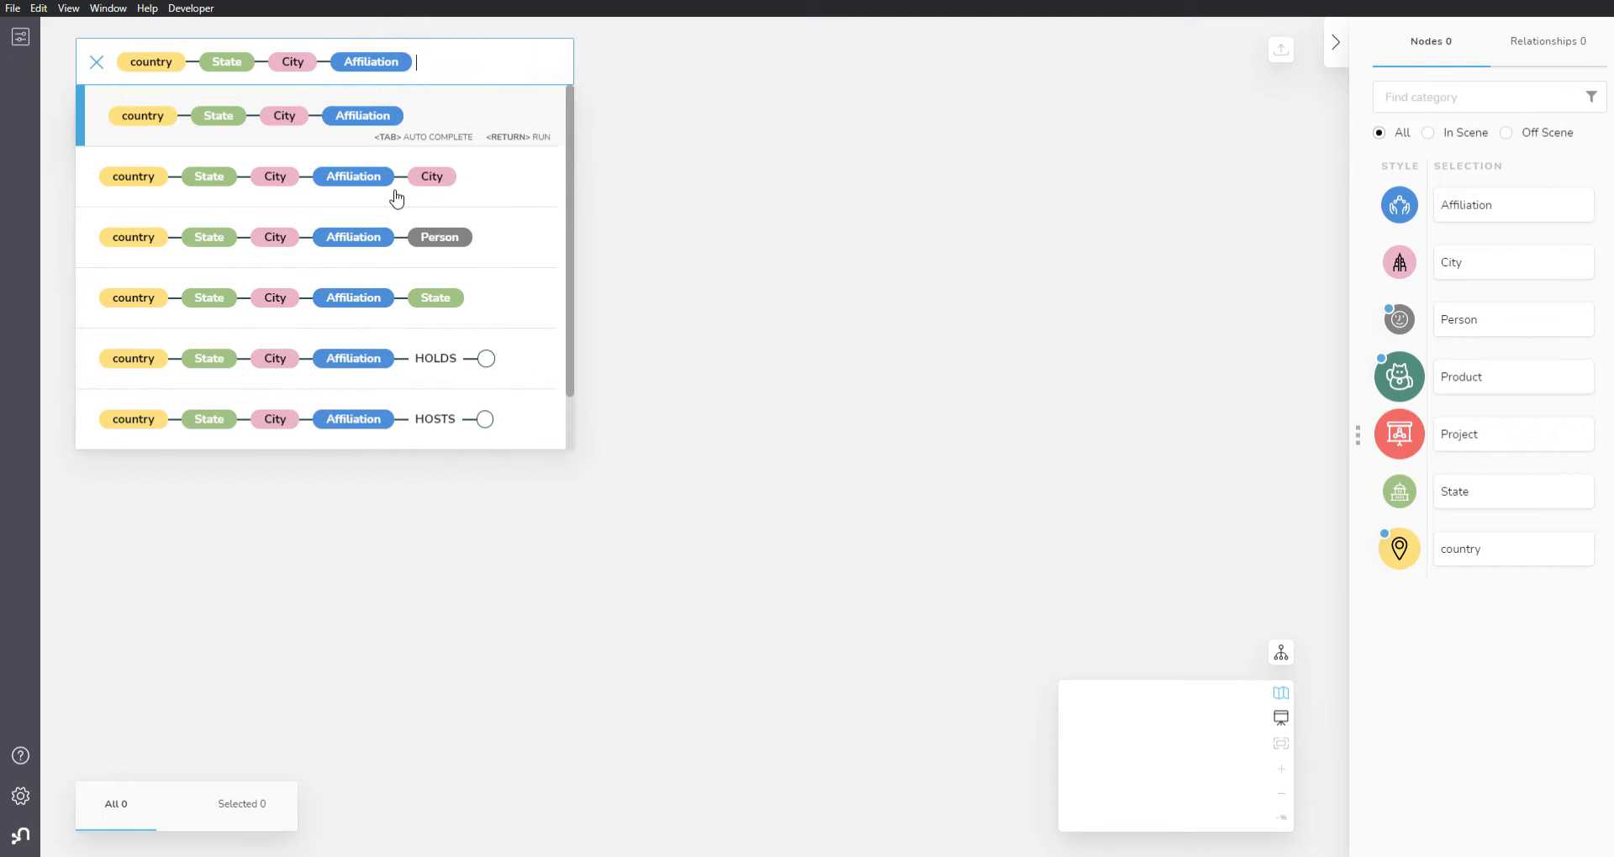
left_click(472, 238)
left_click(553, 363)
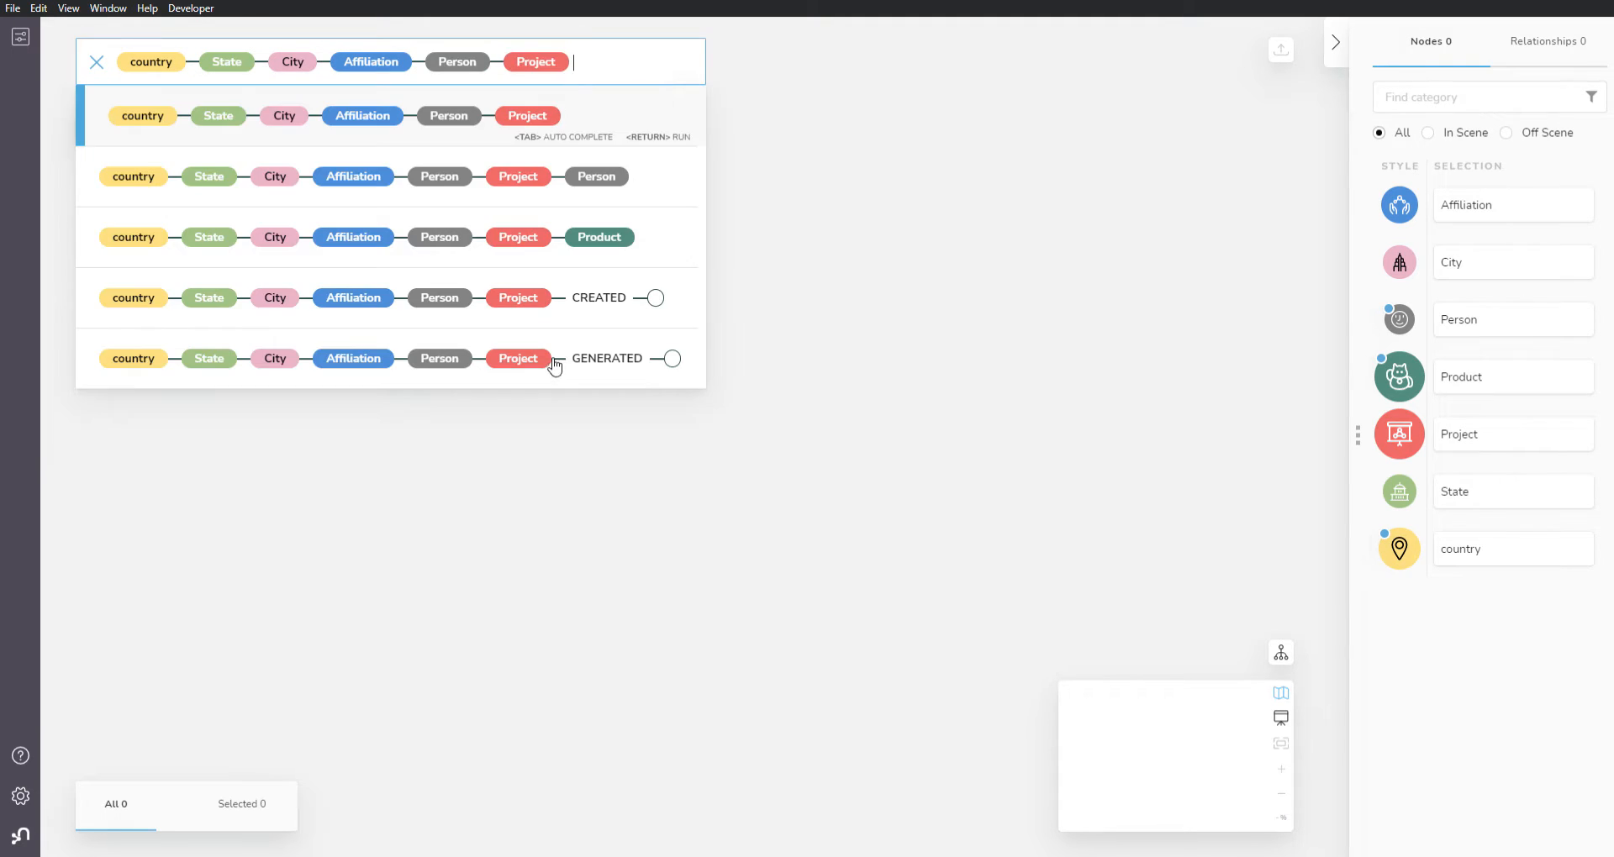
left_click(626, 236)
key("Return")
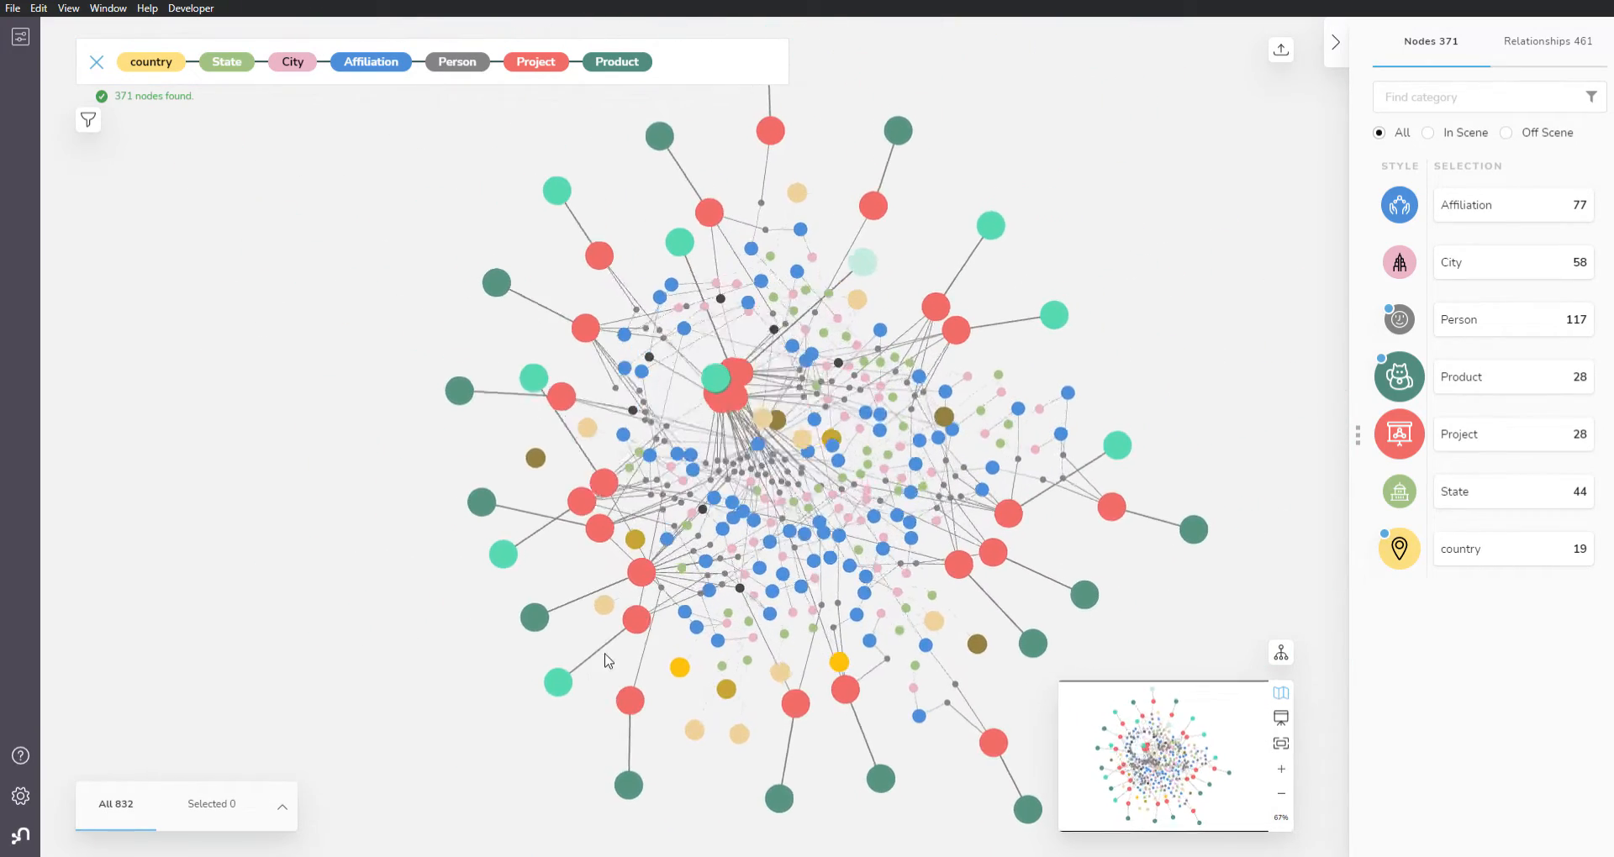
Step: Remove the whole country-to-Product graph from the scene and empty the search query
left_click_drag(393, 596, 316, 479)
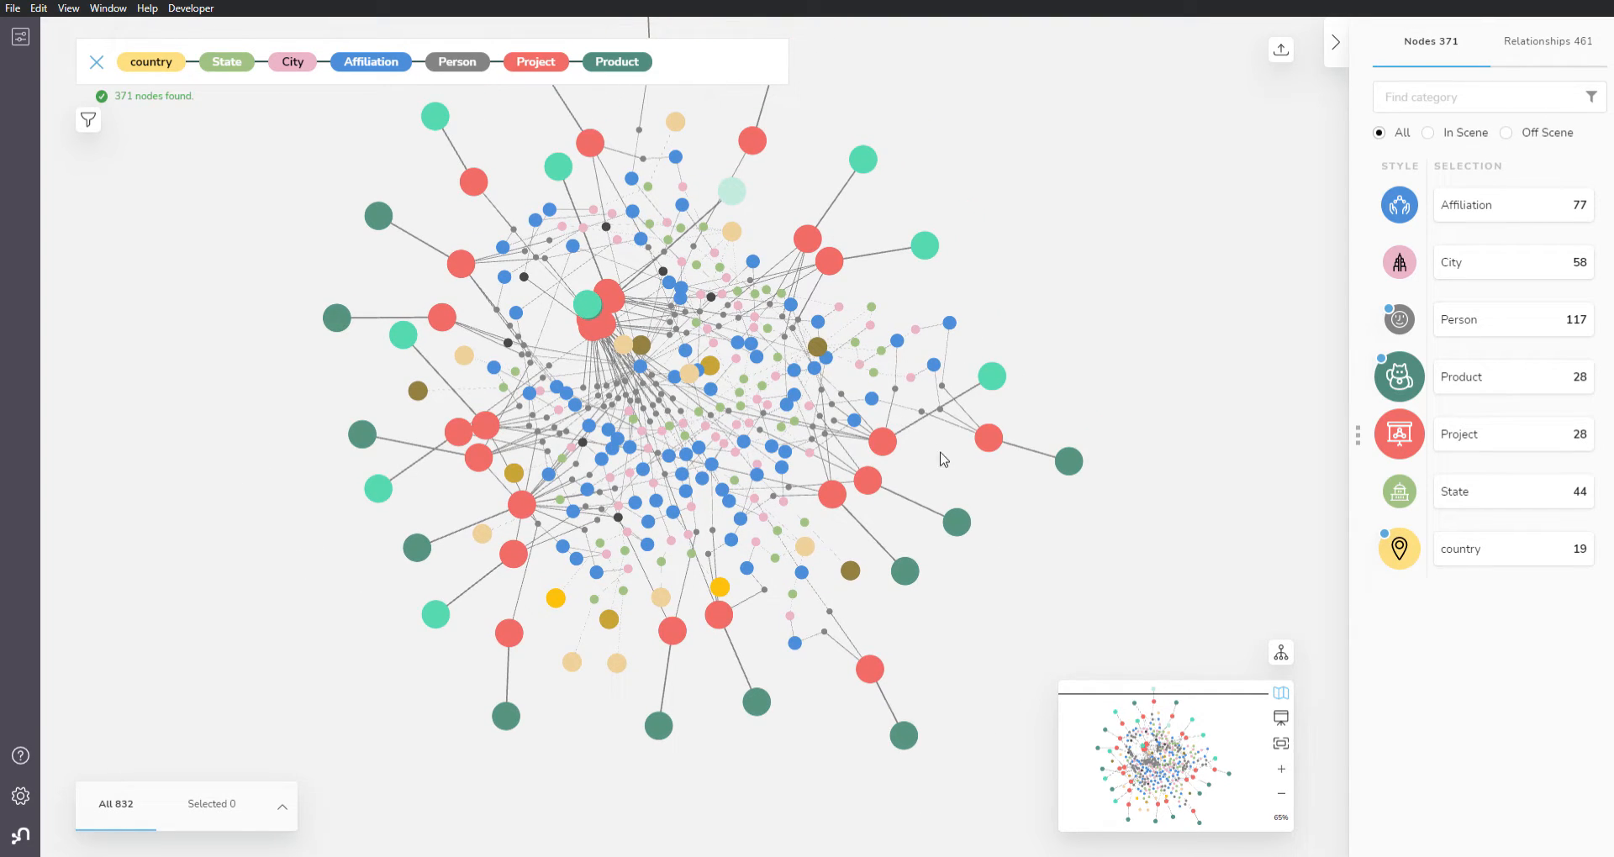
left_click_drag(347, 538, 302, 588)
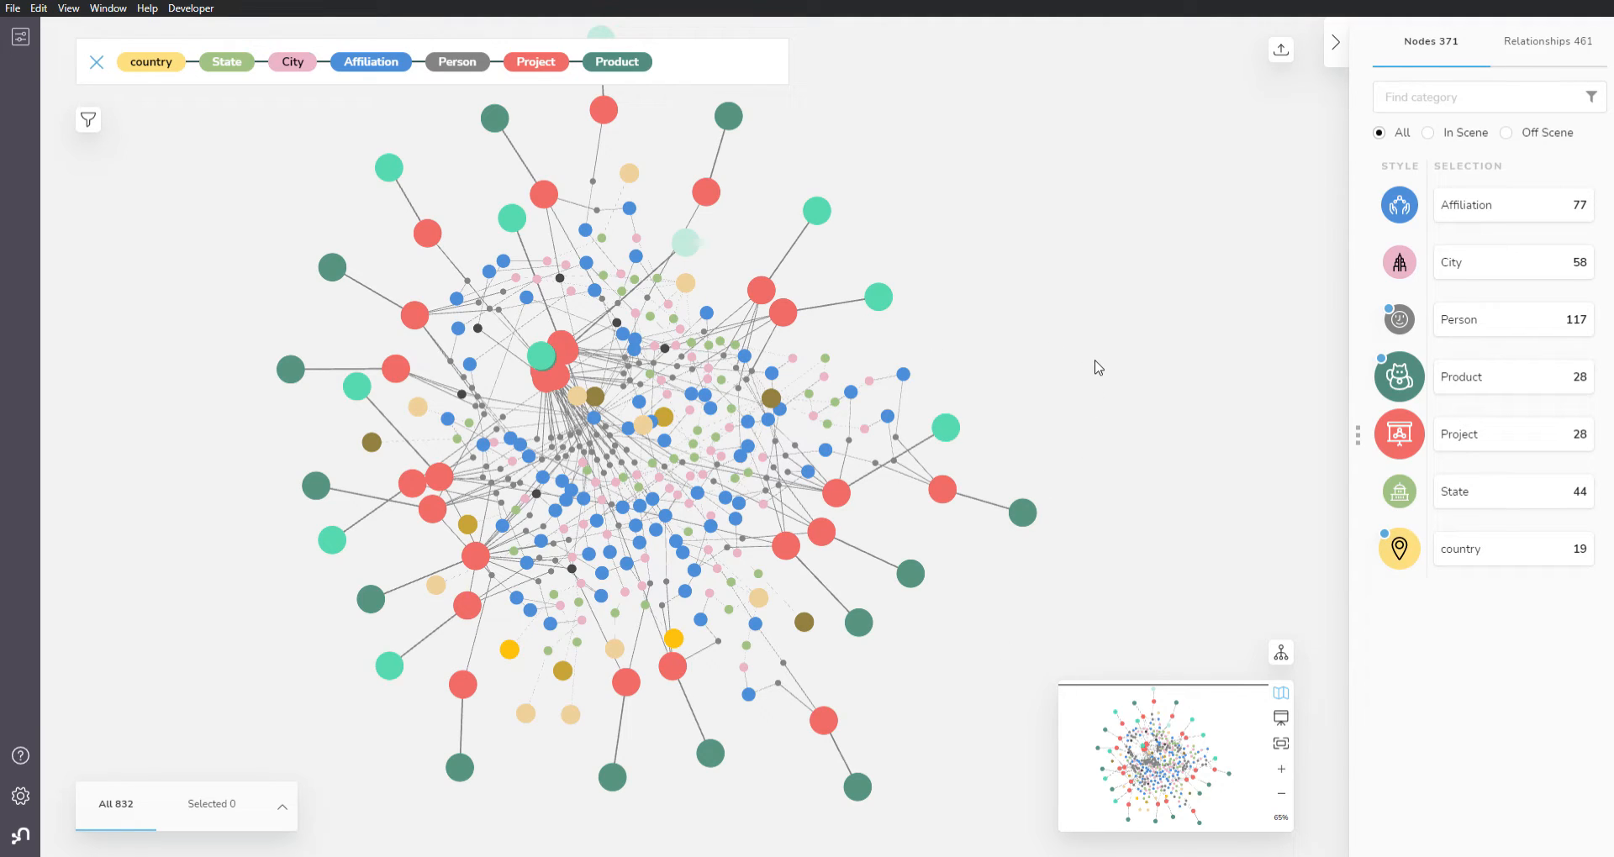
right_click(964, 290)
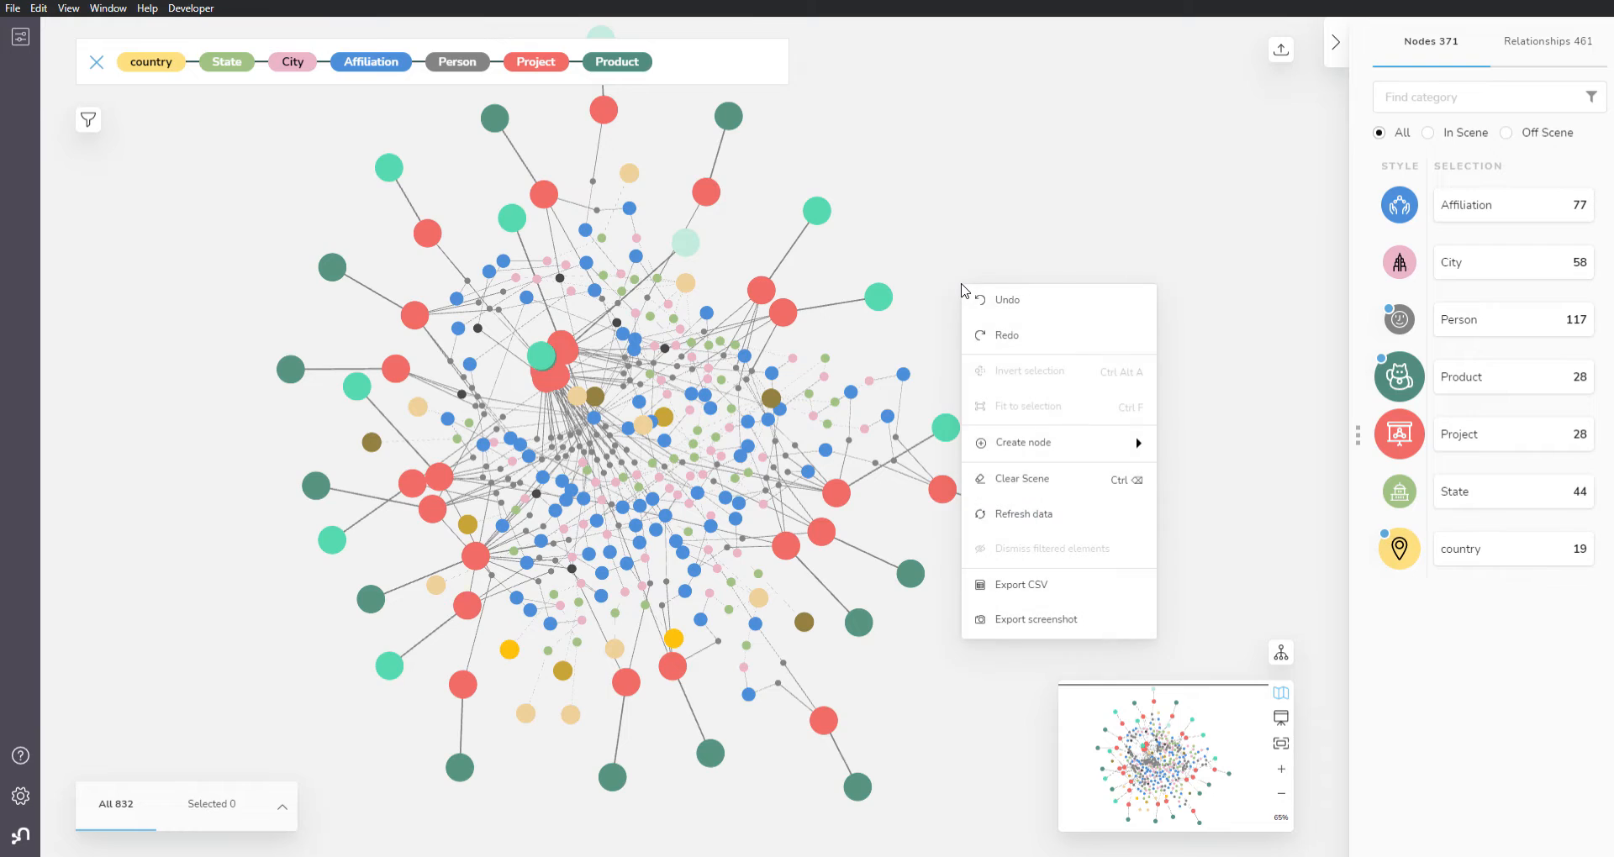
left_click(1033, 491)
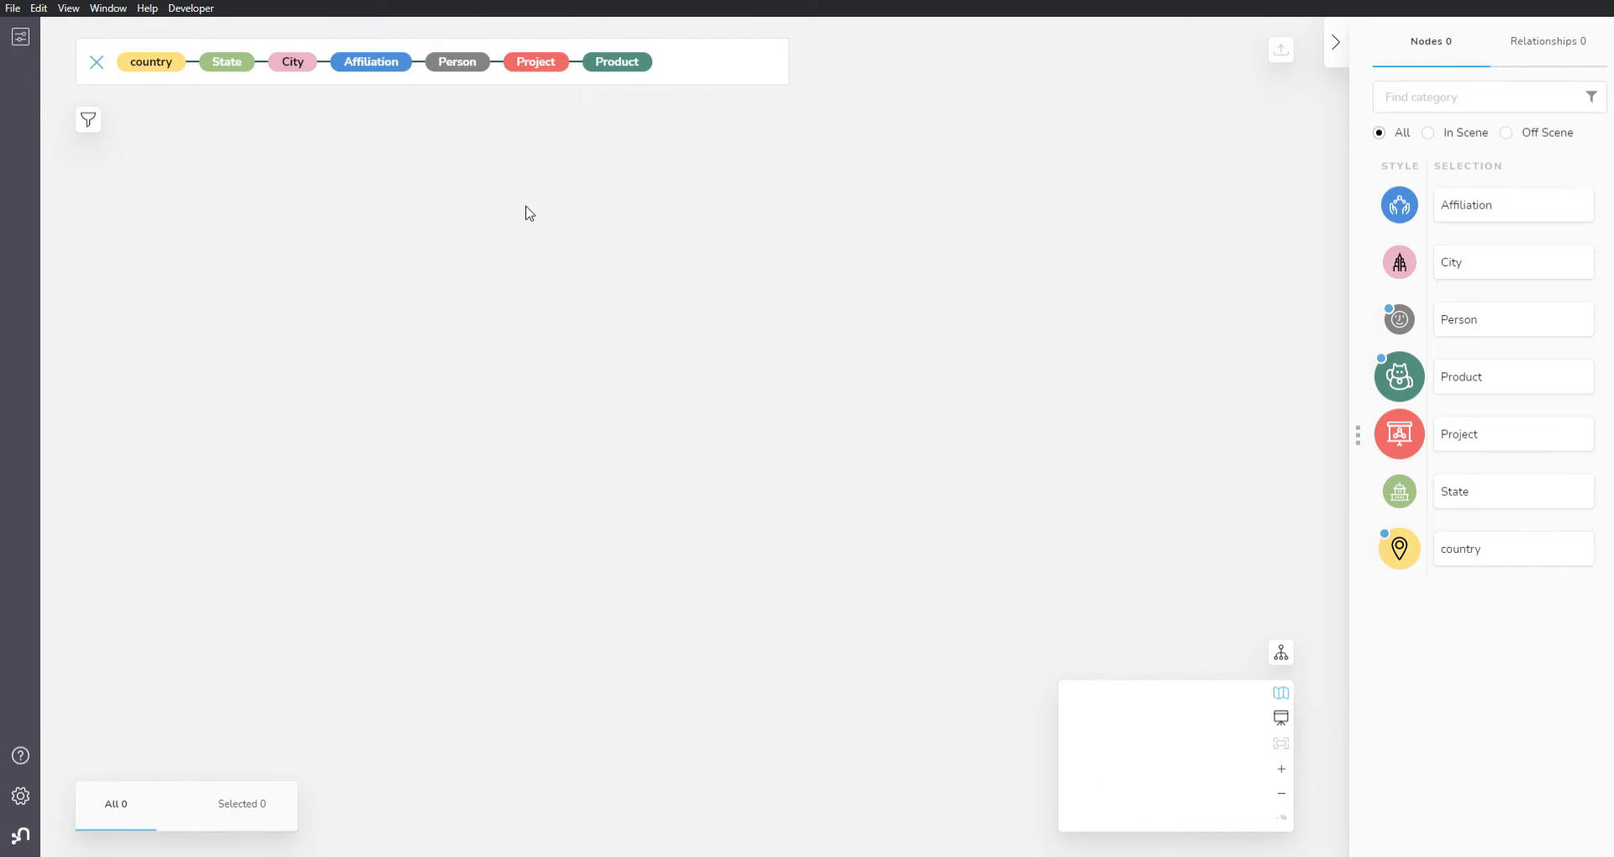
left_click(96, 66)
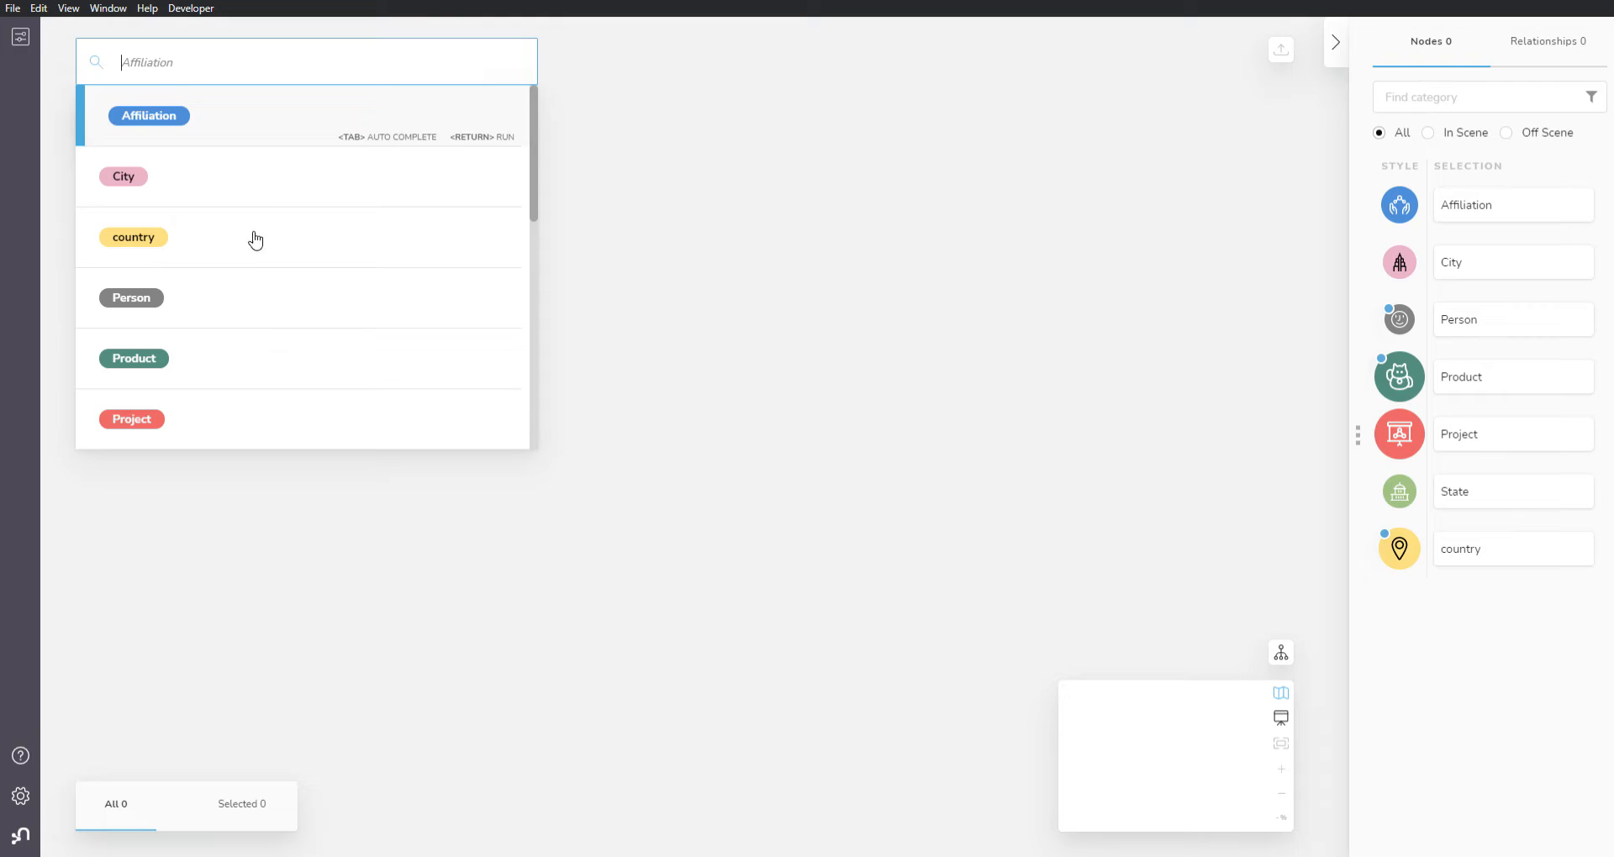
Step: Run the search pattern Person–Affiliation–City to bring its matching nodes into the empty scene
left_click(195, 314)
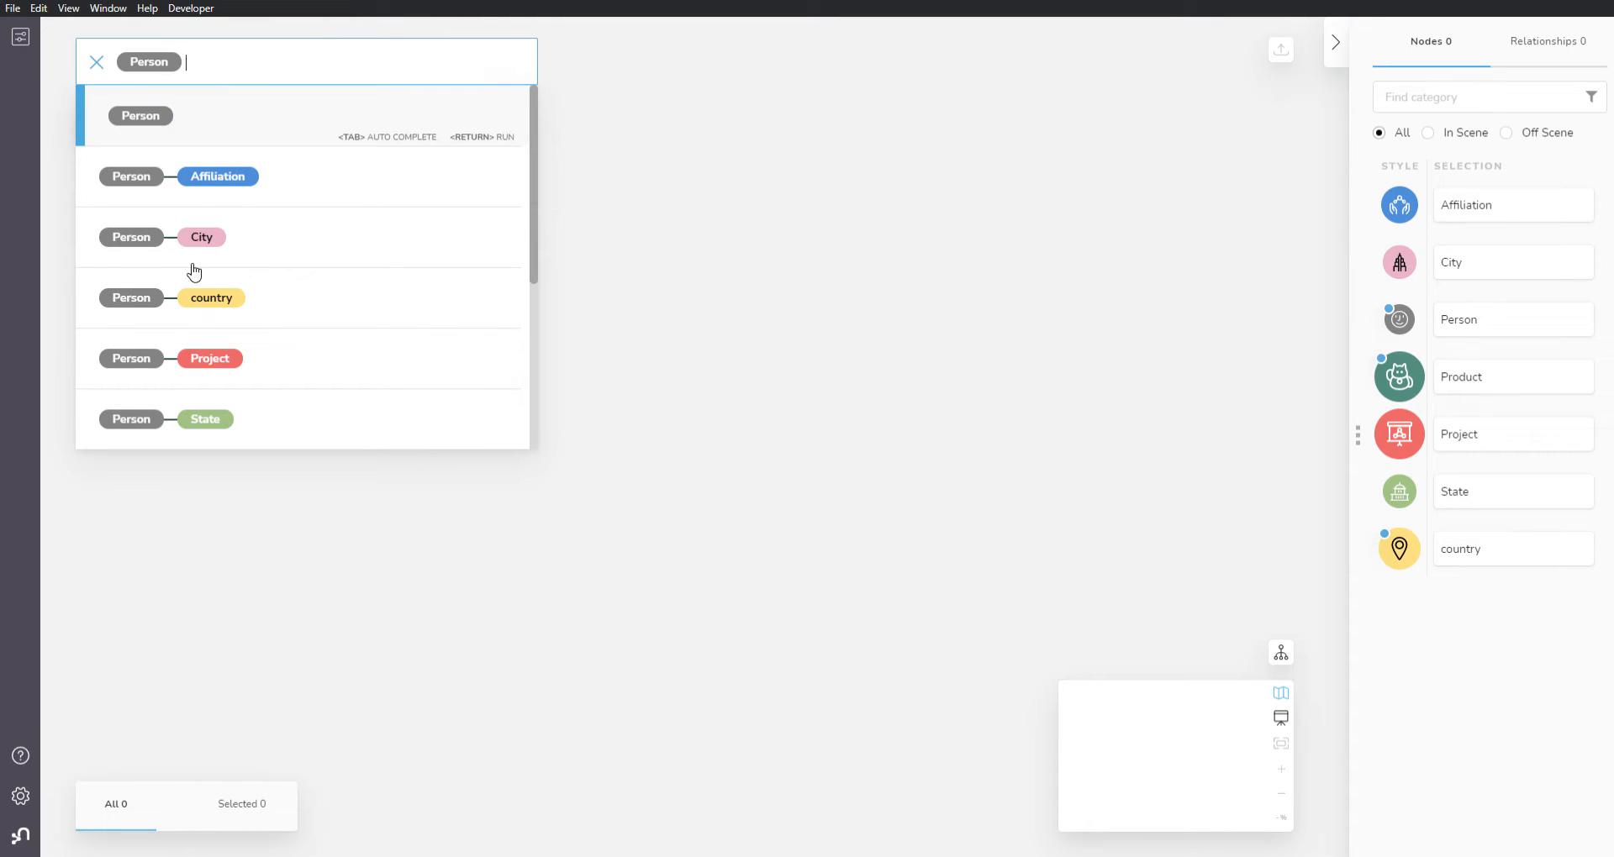
left_click(224, 178)
left_click(366, 180)
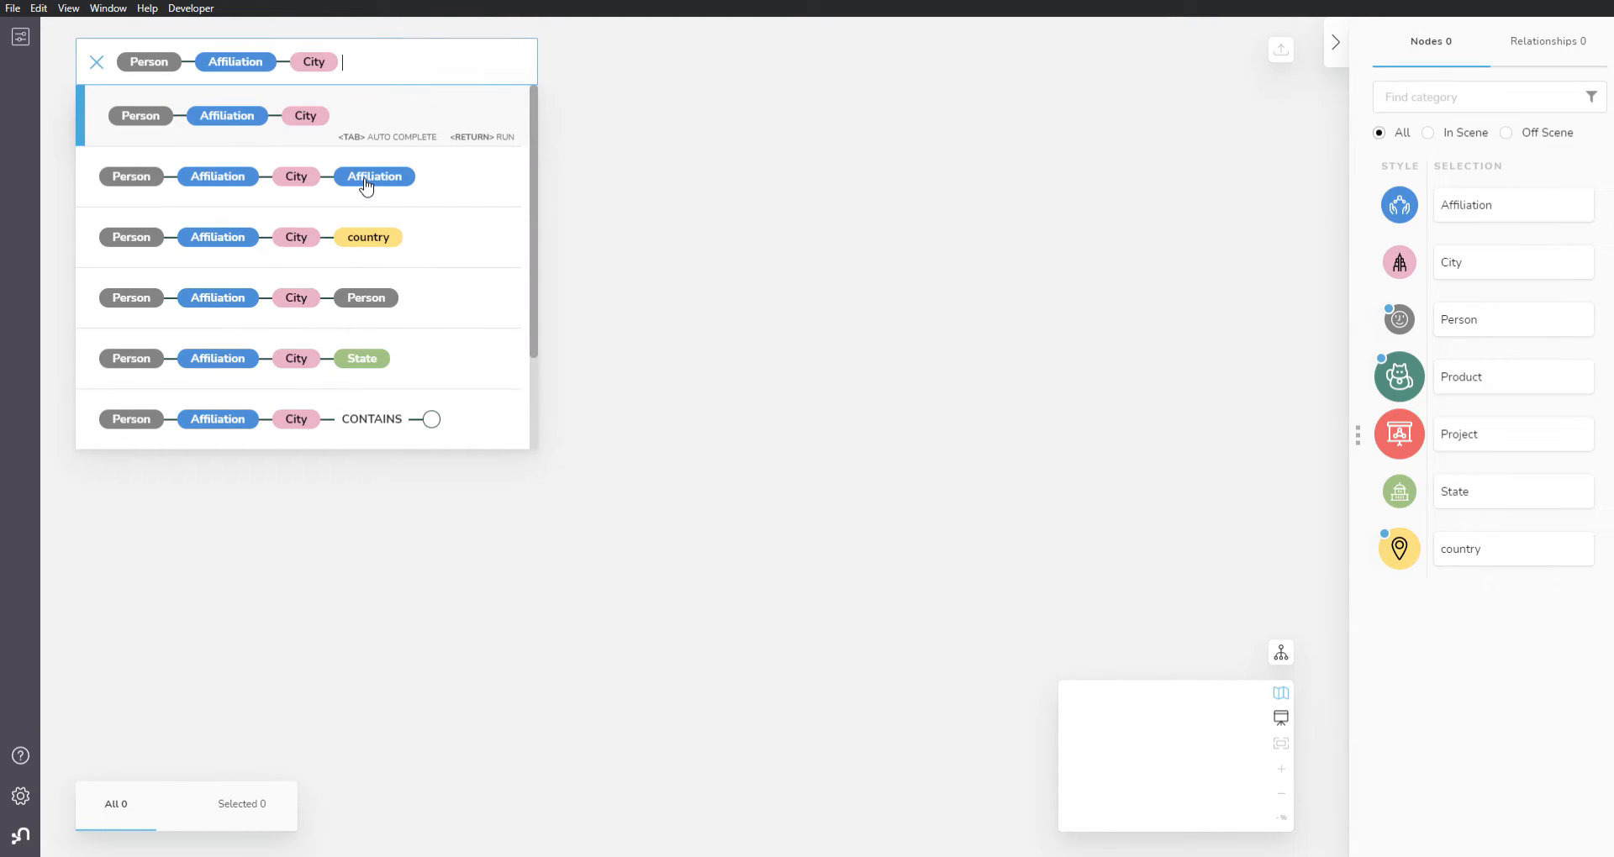
key("Return")
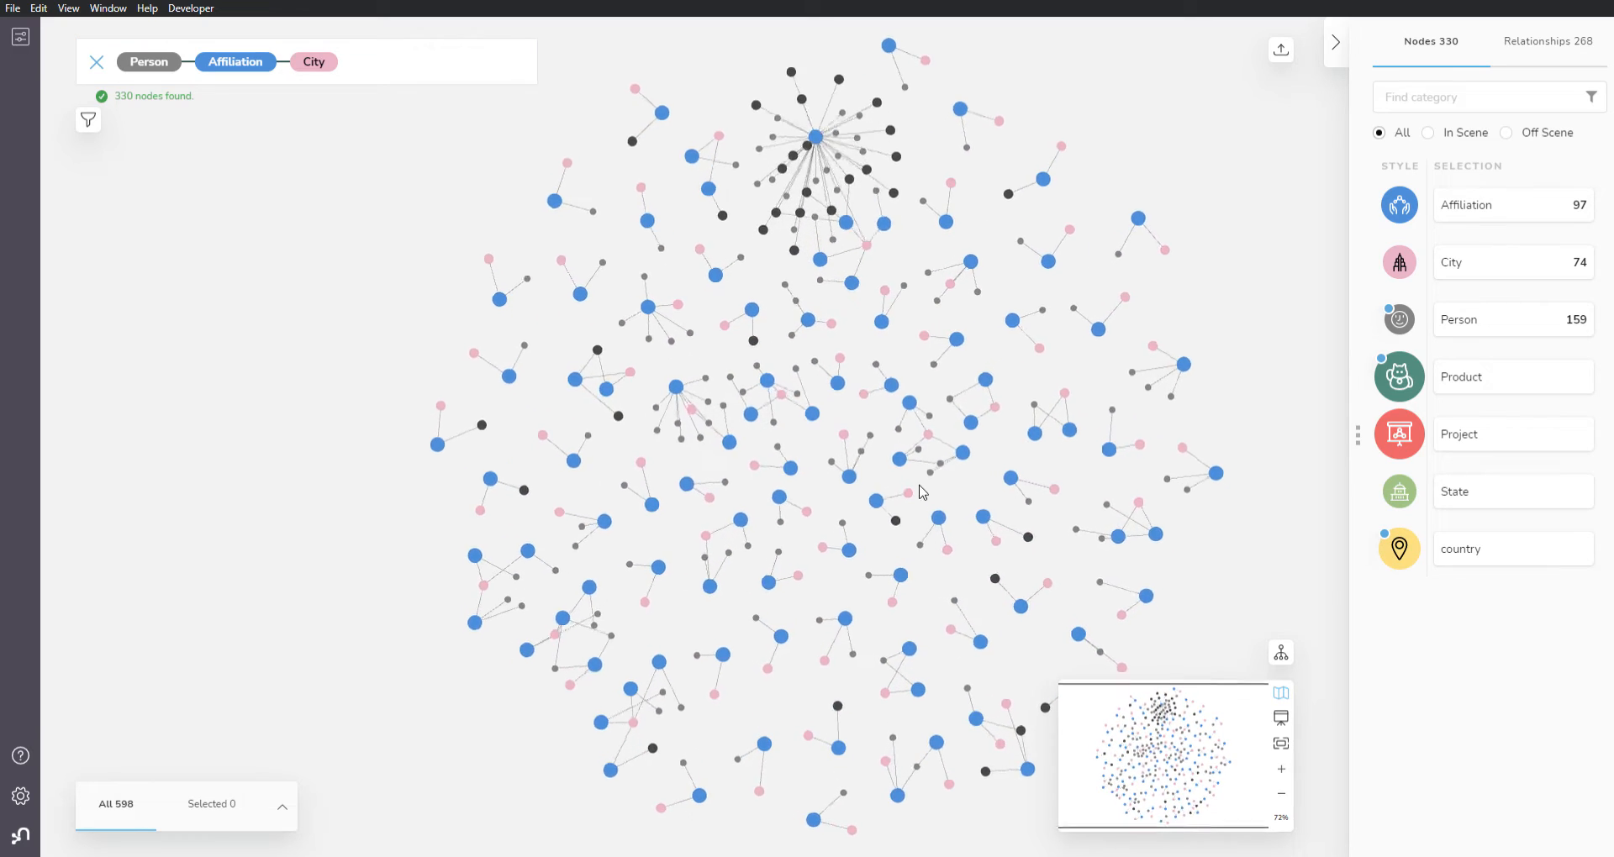
scroll(866, 389, "up", 5)
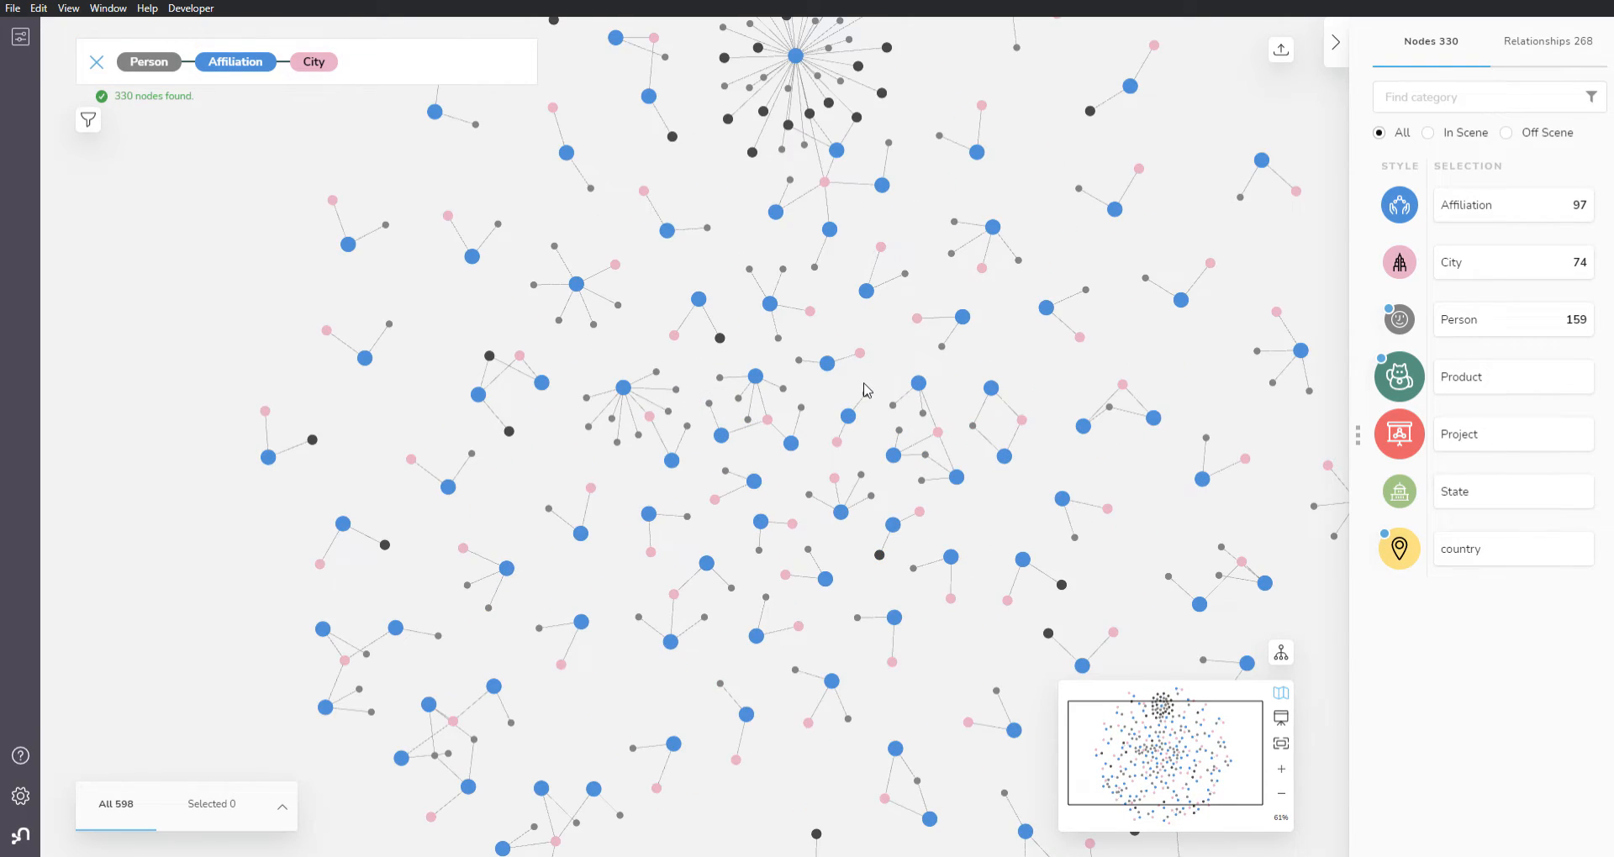
scroll(891, 419, "up", 7)
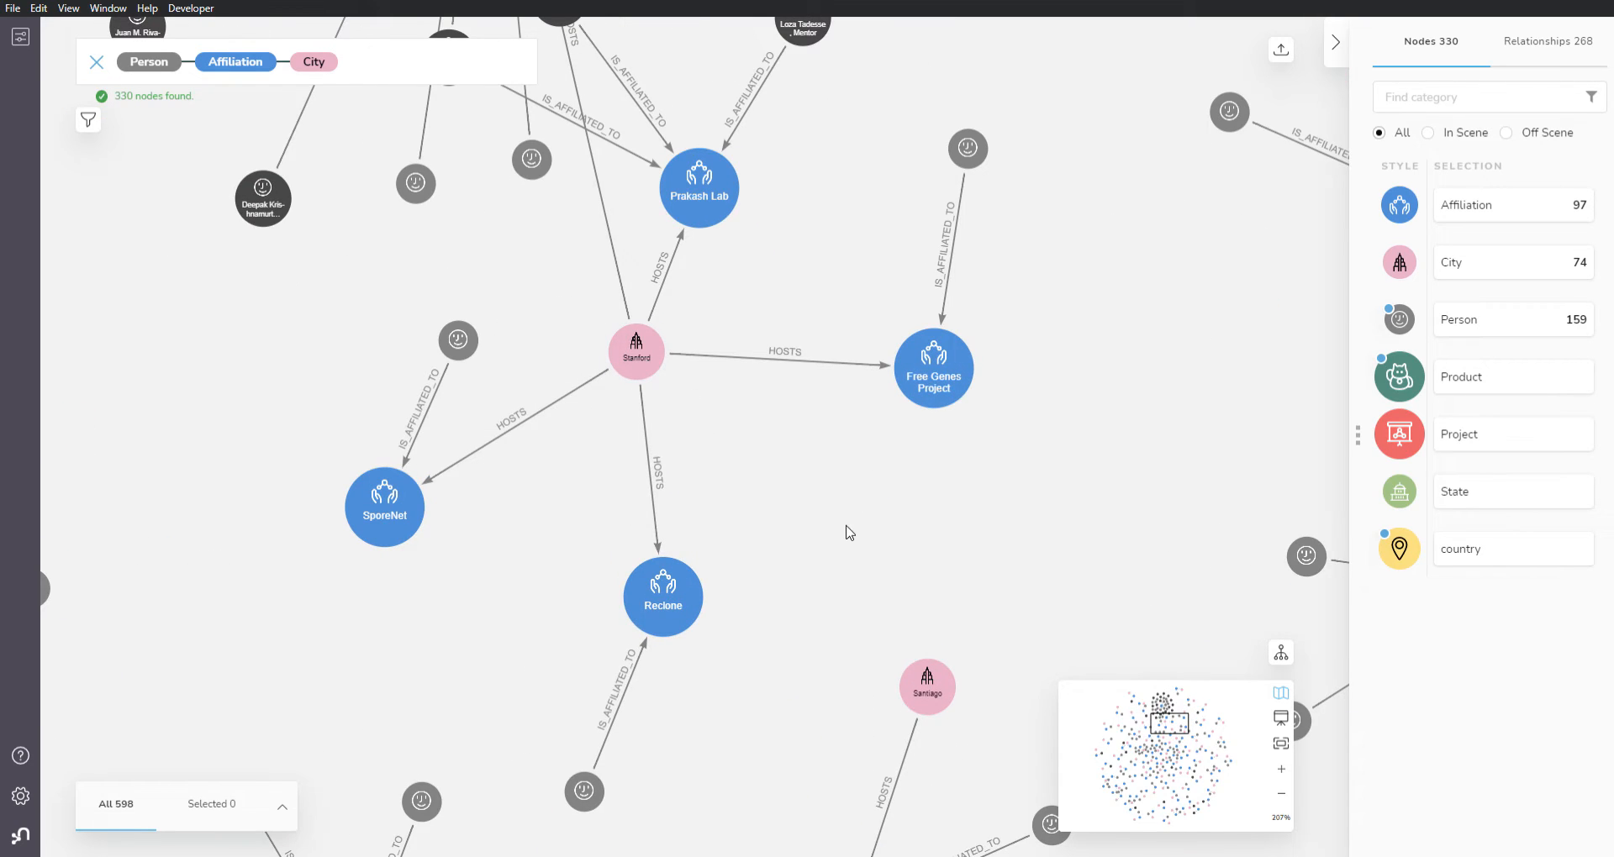
scroll(847, 533, "down", 10)
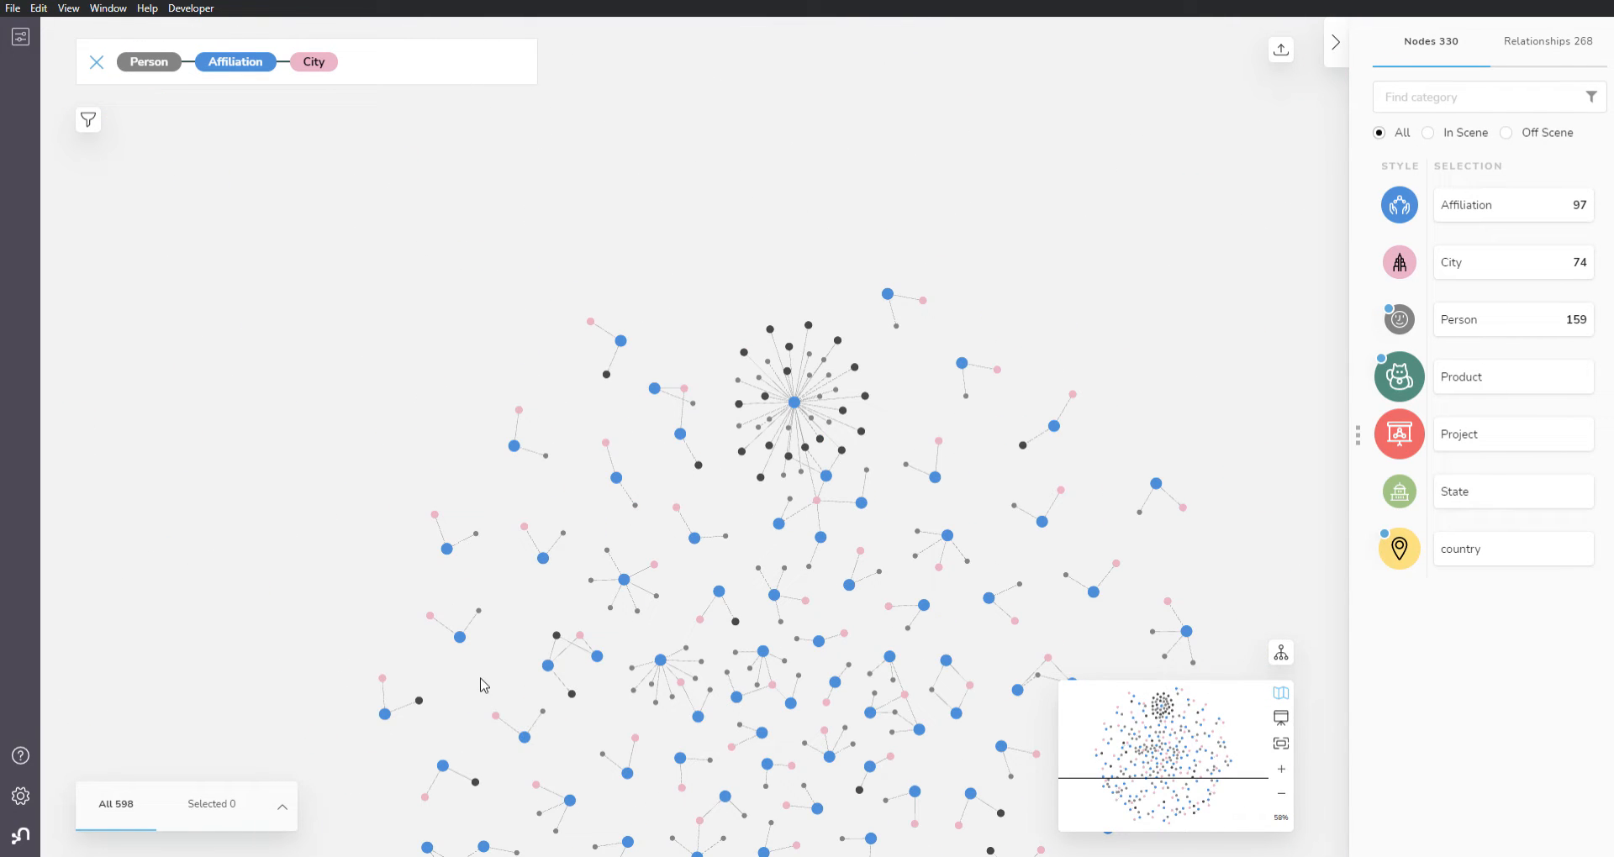
left_click_drag(481, 677, 287, 410)
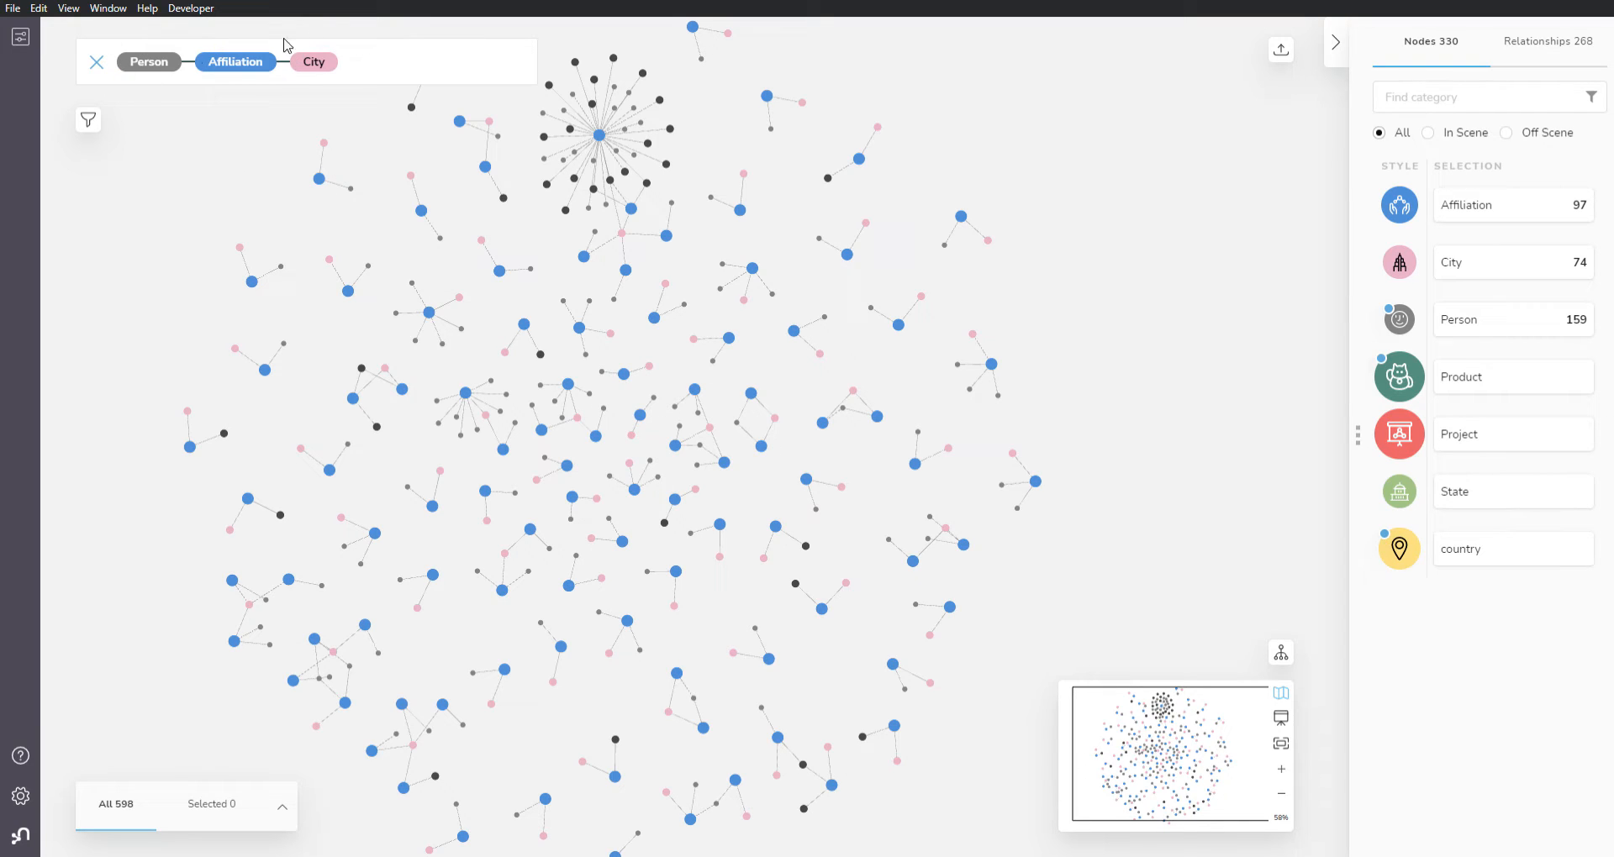
Step: Replace the search query with the pattern City–State–country and run it to add the matches to the scene
left_click(98, 62)
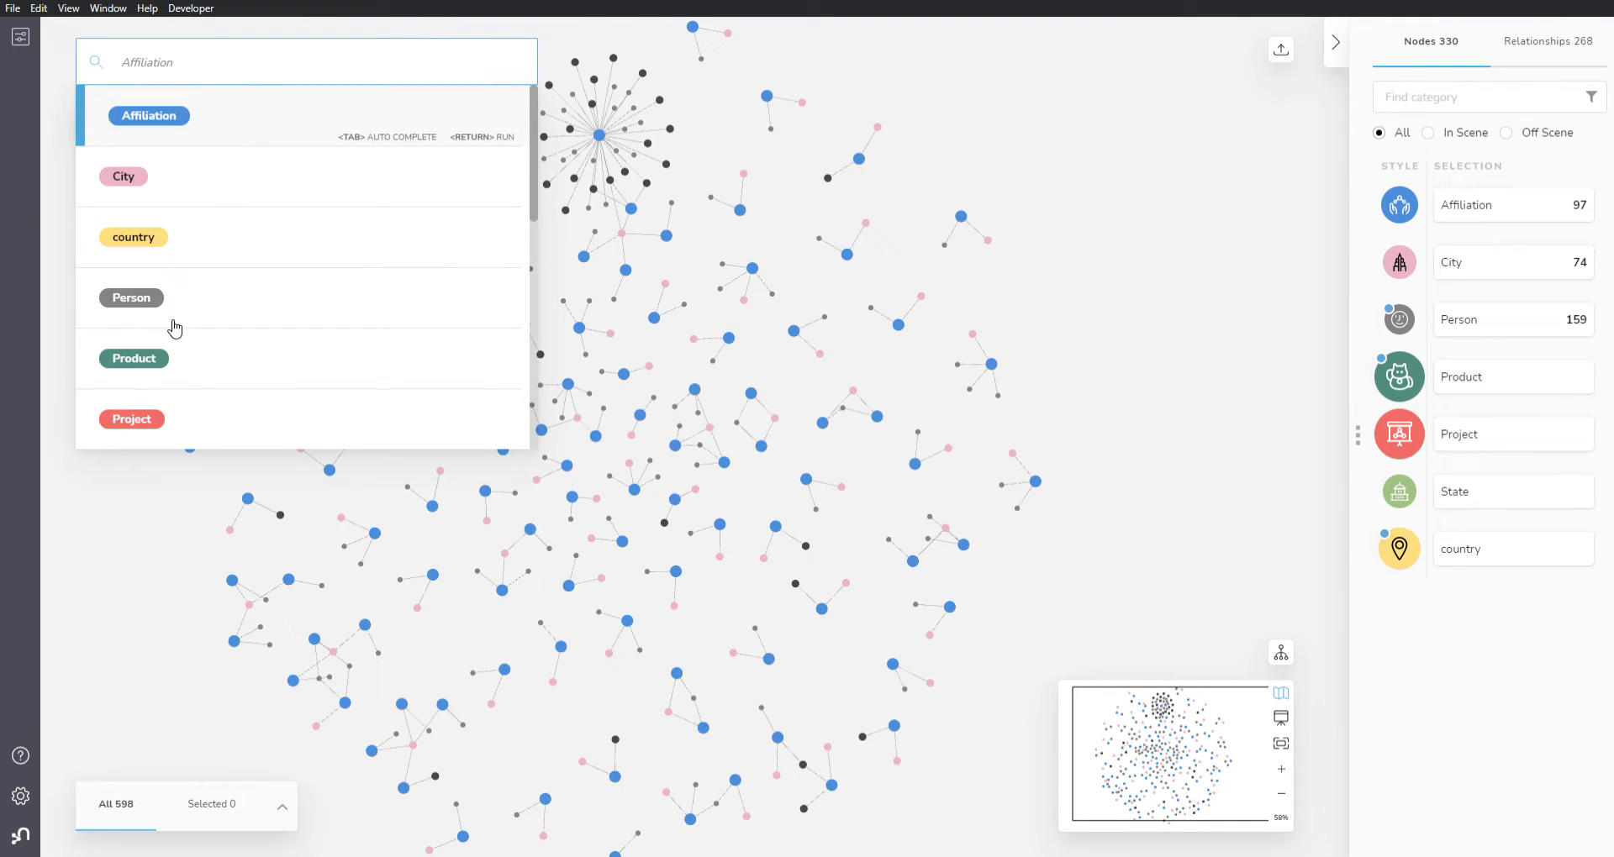
left_click(174, 172)
left_click(213, 310)
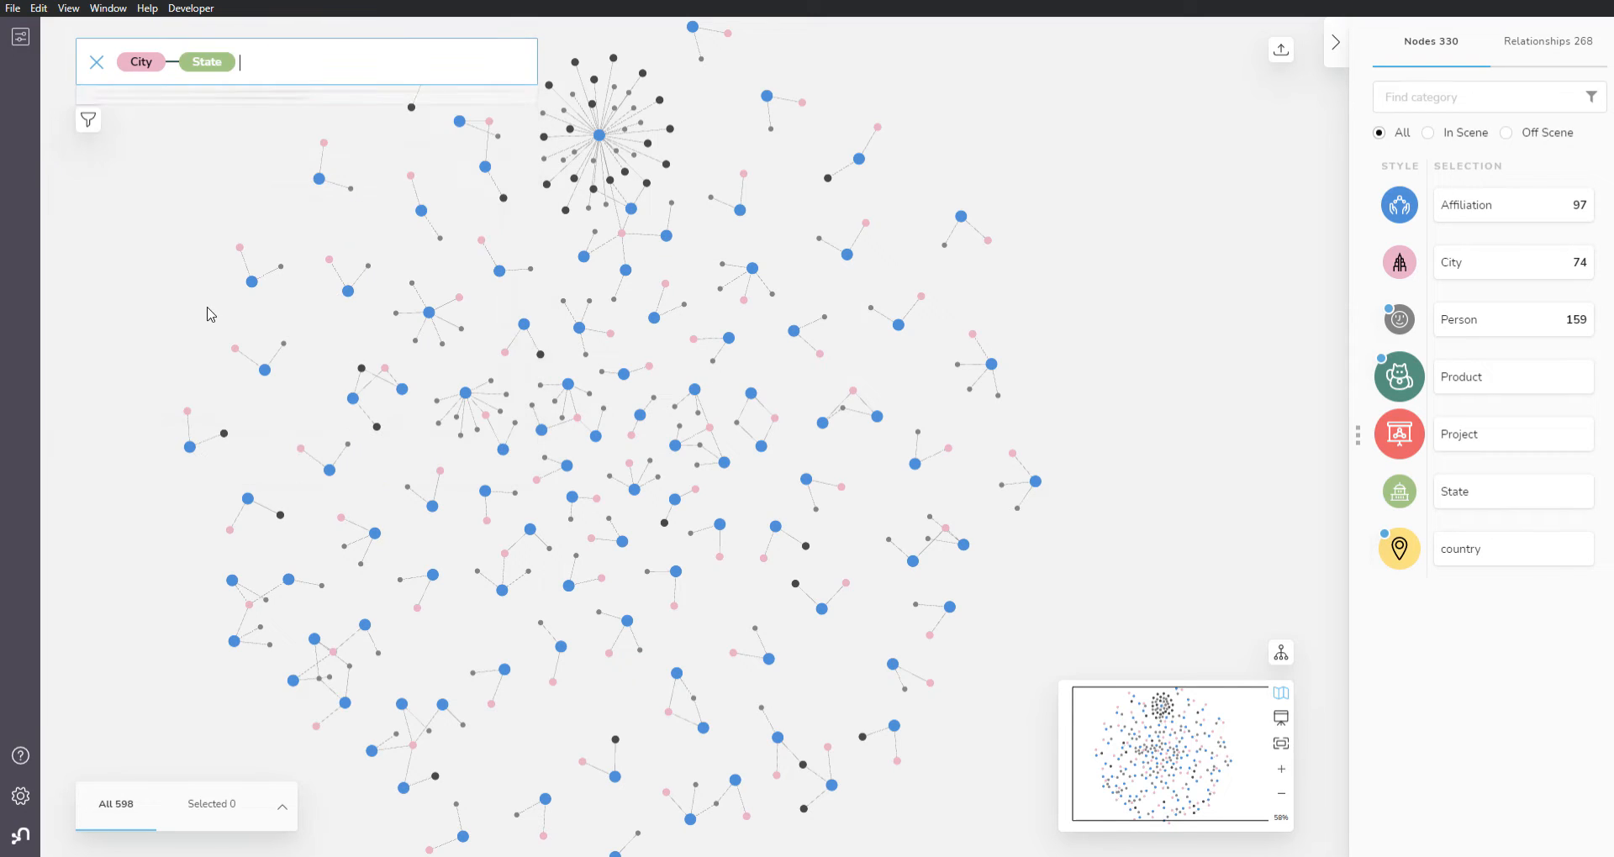
left_click(289, 315)
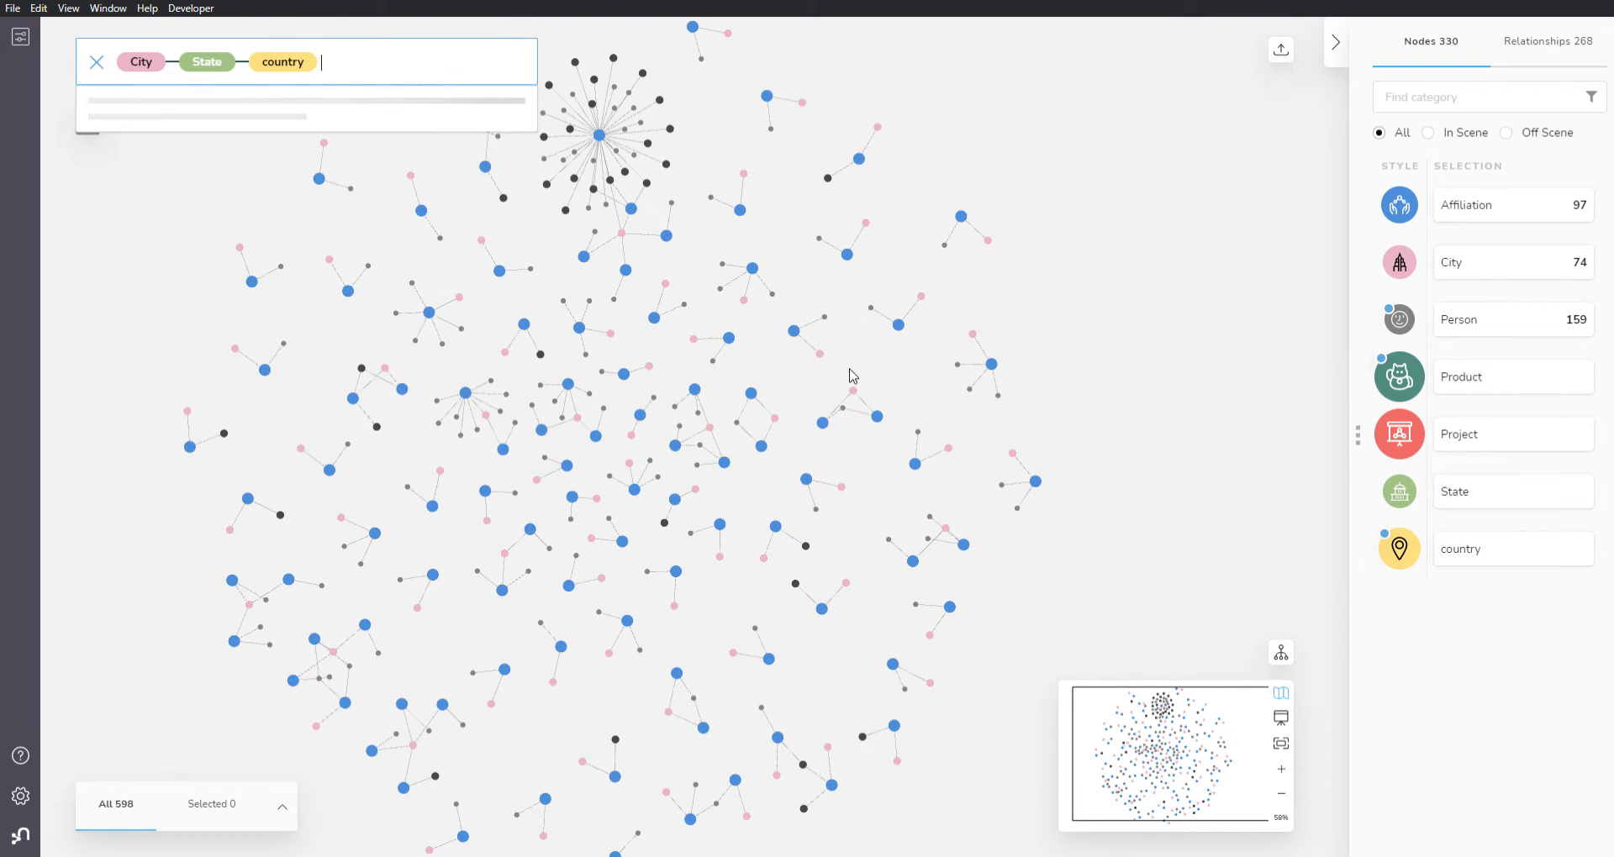
key("Return")
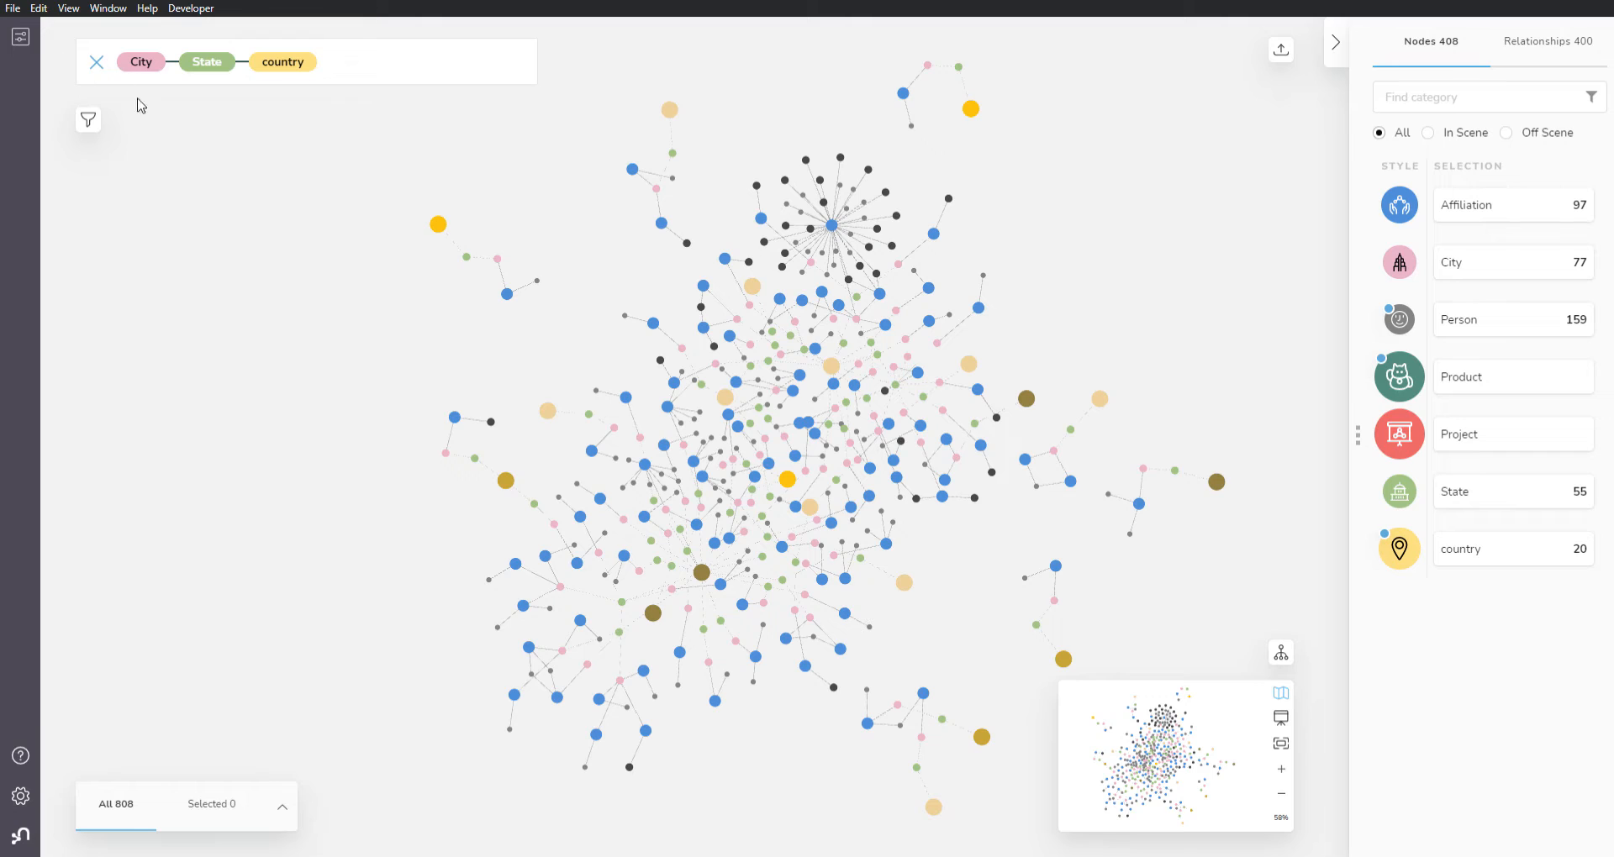
Step: Select every node in the scene and reveal the relationships between them
key("ctrl+a")
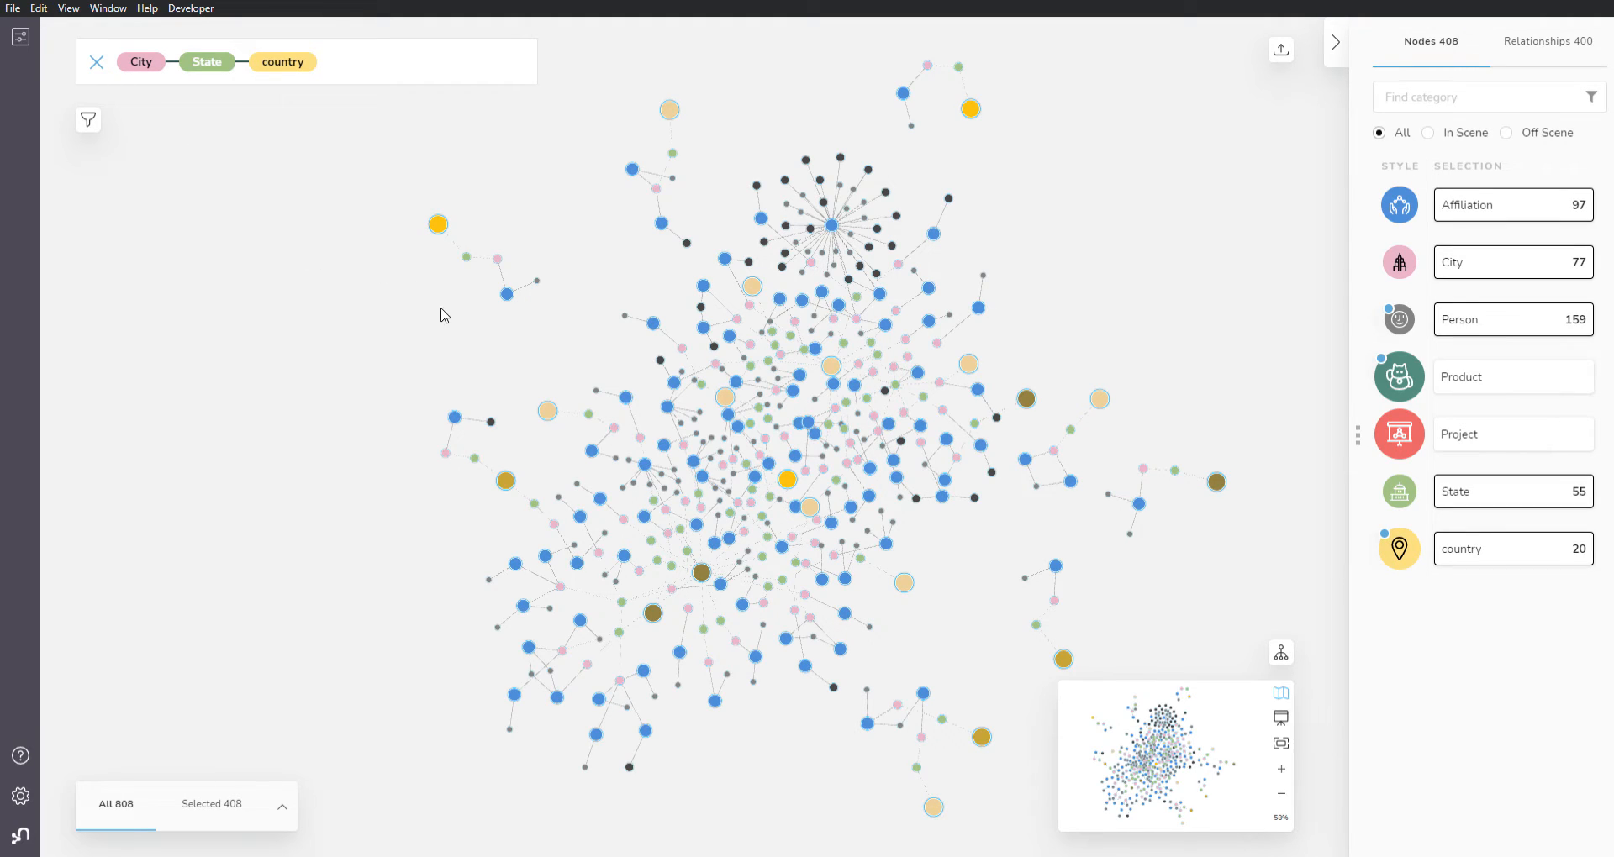
right_click(482, 334)
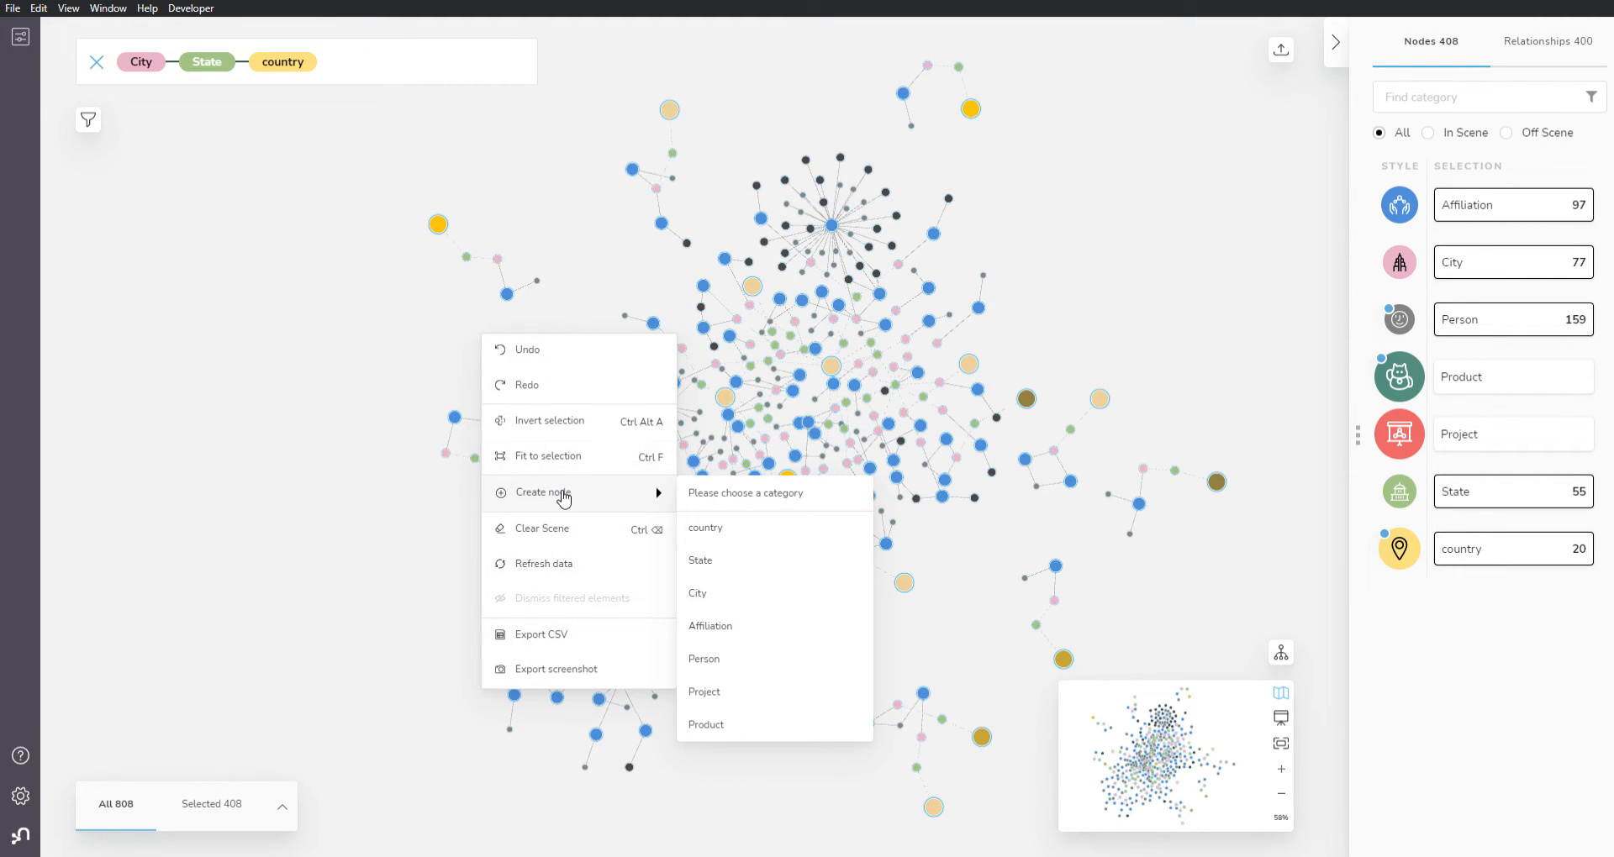
left_click(550, 421)
mouse_move(458, 425)
key("ctrl+a")
right_click(458, 424)
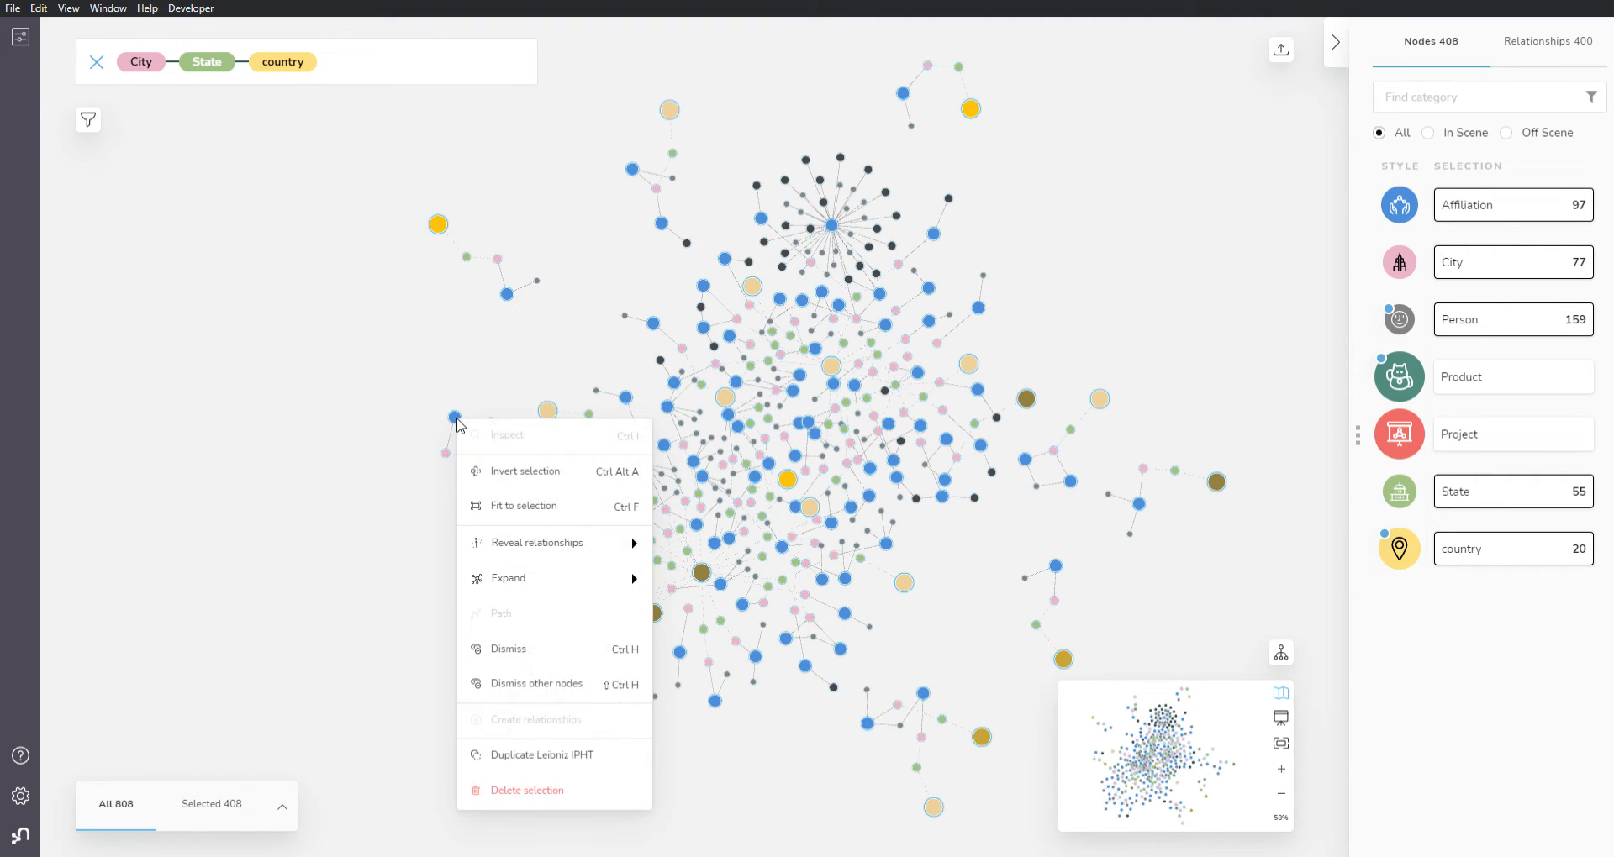
mouse_move(566, 547)
left_click(711, 551)
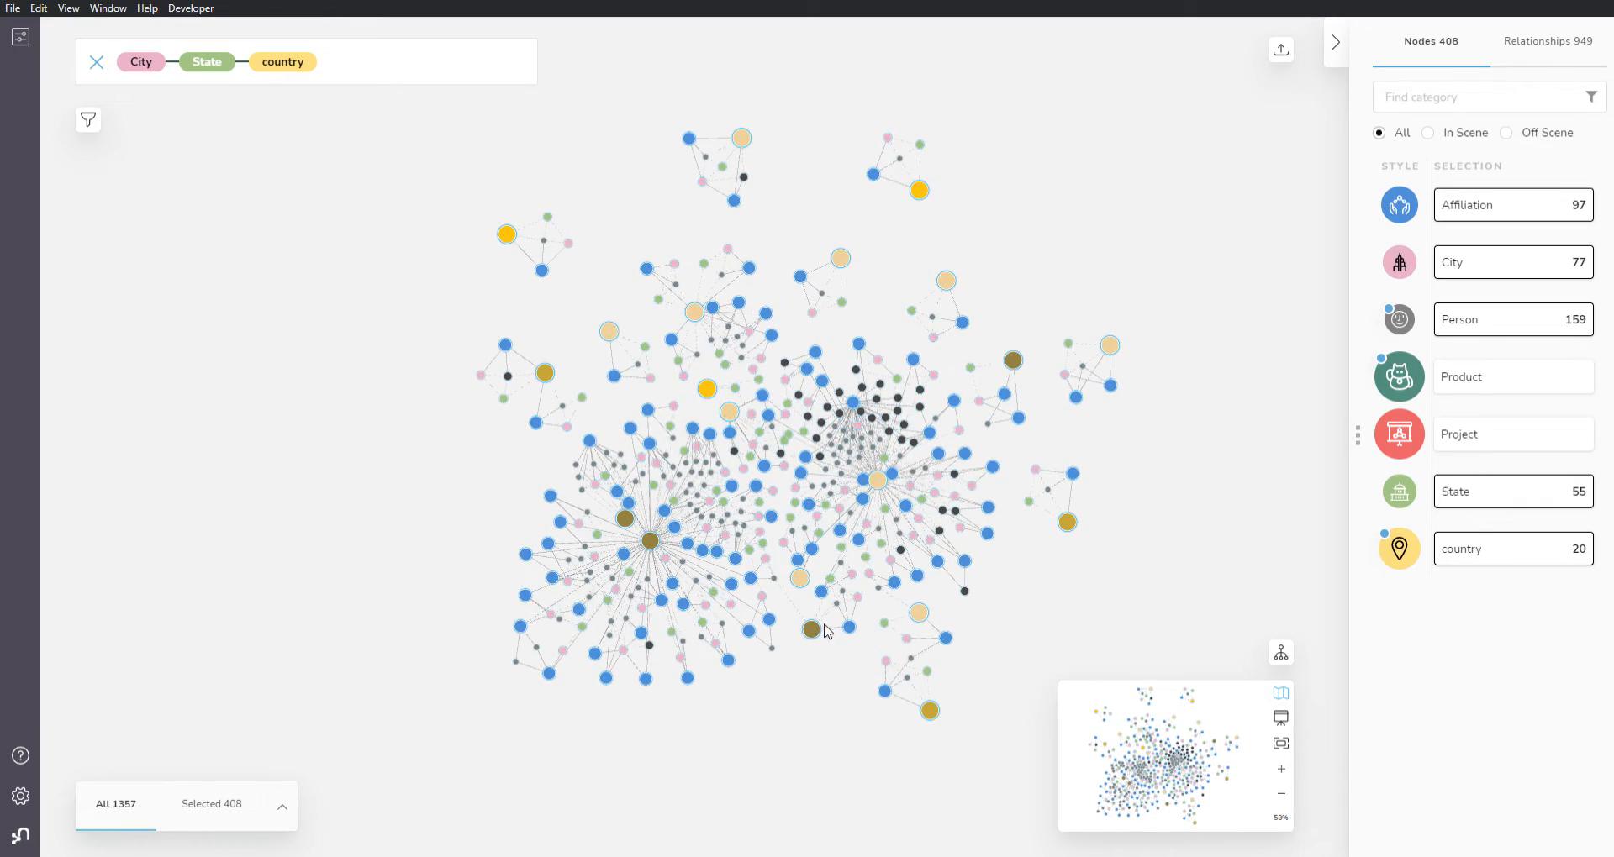
Step: Clear the selection and examine the relationships among the Switzerland, Vaud, Lausanne, École Polytechnique Fédérale de Lausanne and Person nodes
scroll(1102, 580, "up", 6)
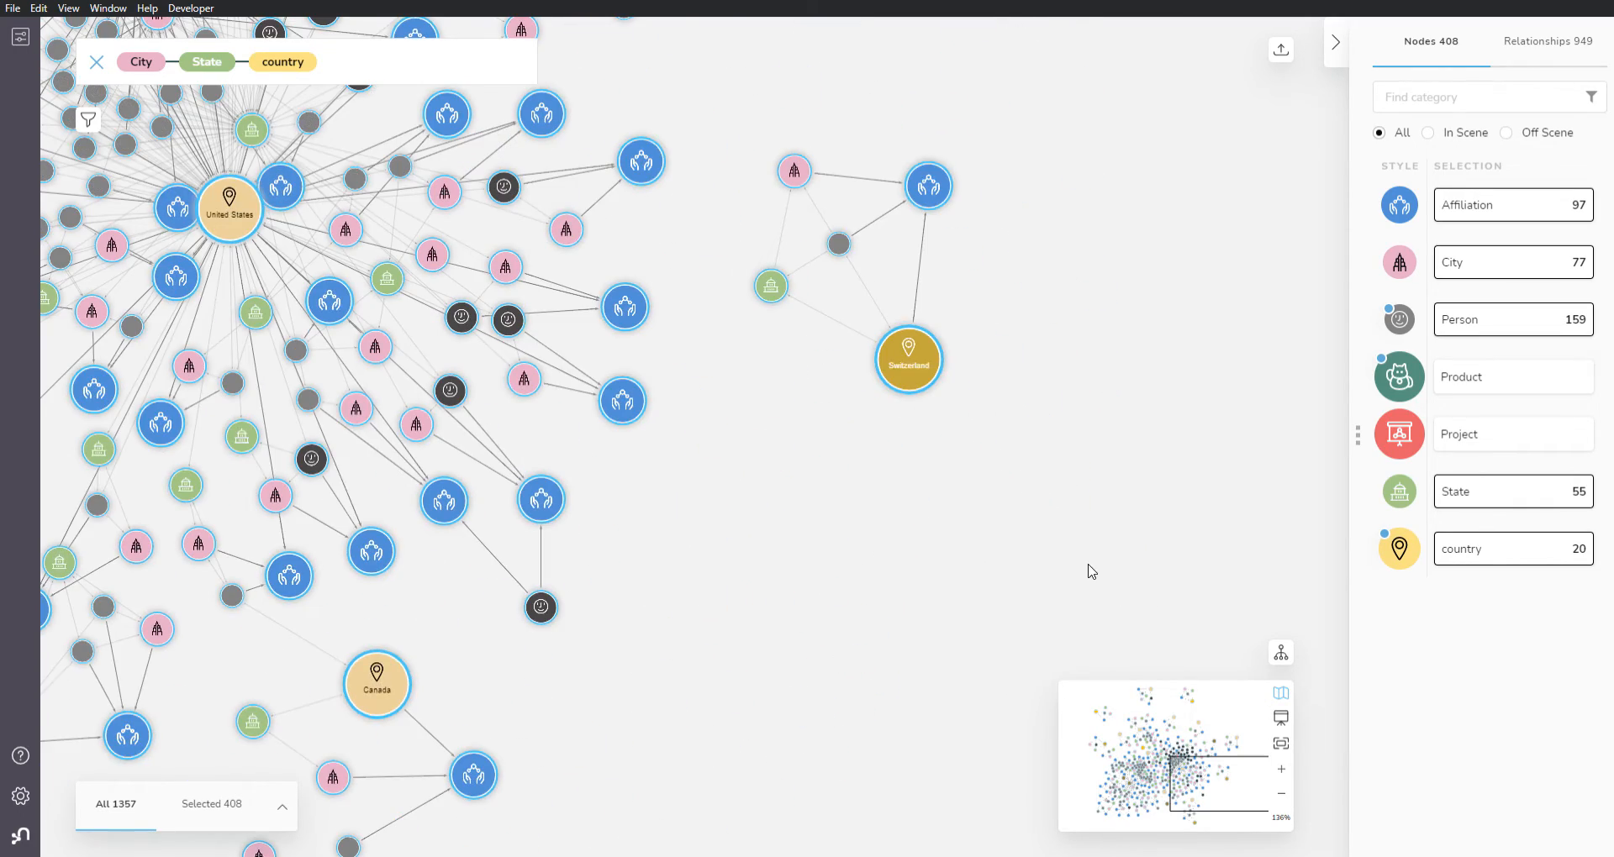
left_click_drag(1018, 346, 979, 630)
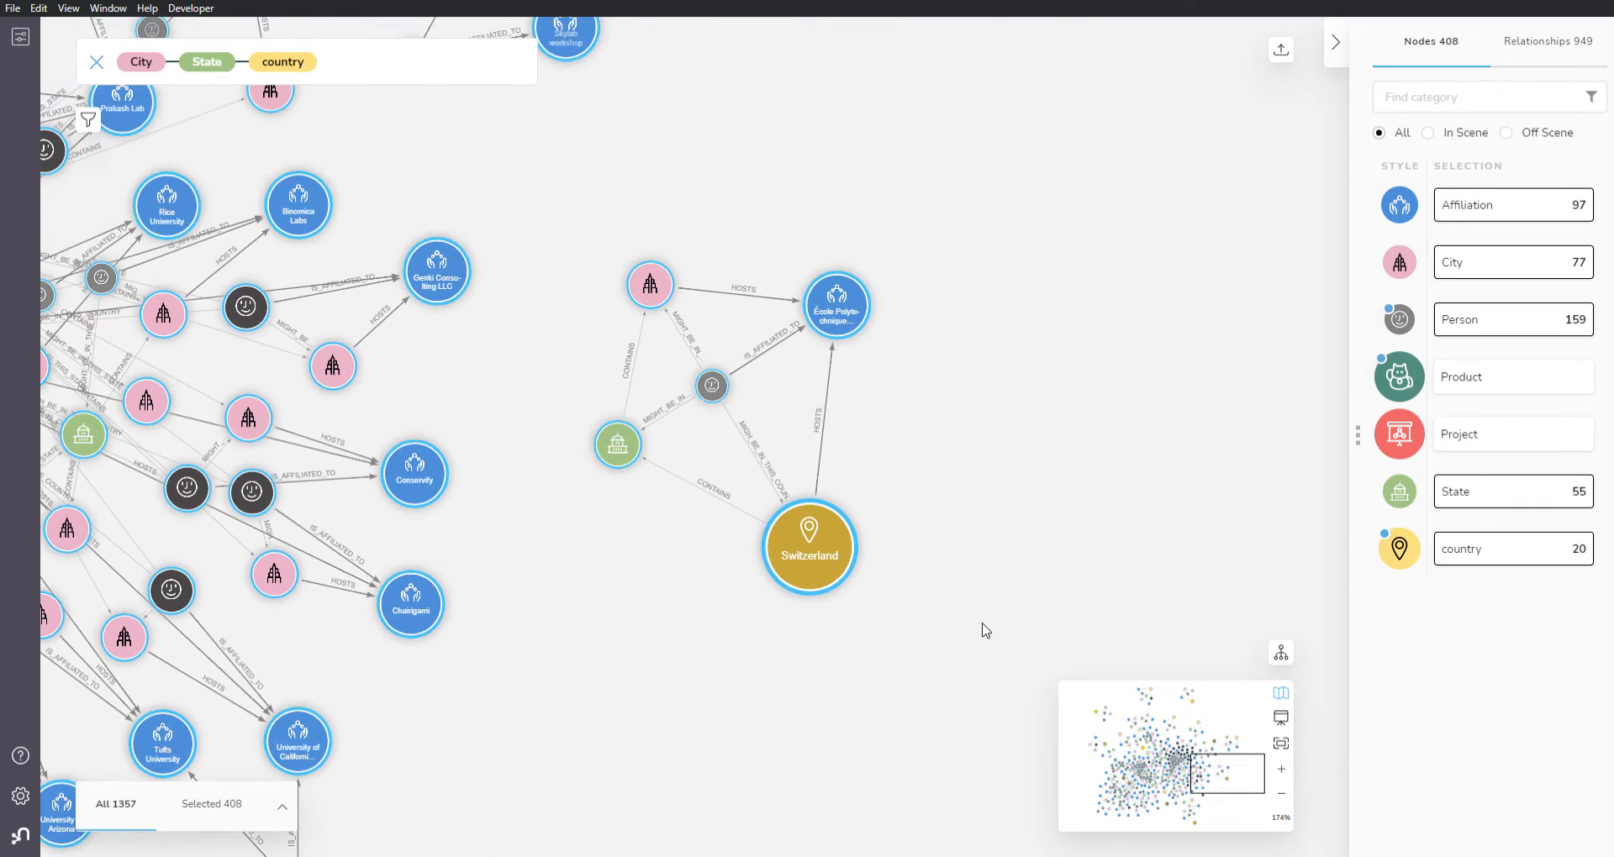
scroll(870, 576, "up", 3)
left_click(811, 498)
scroll(812, 552, "up", 3)
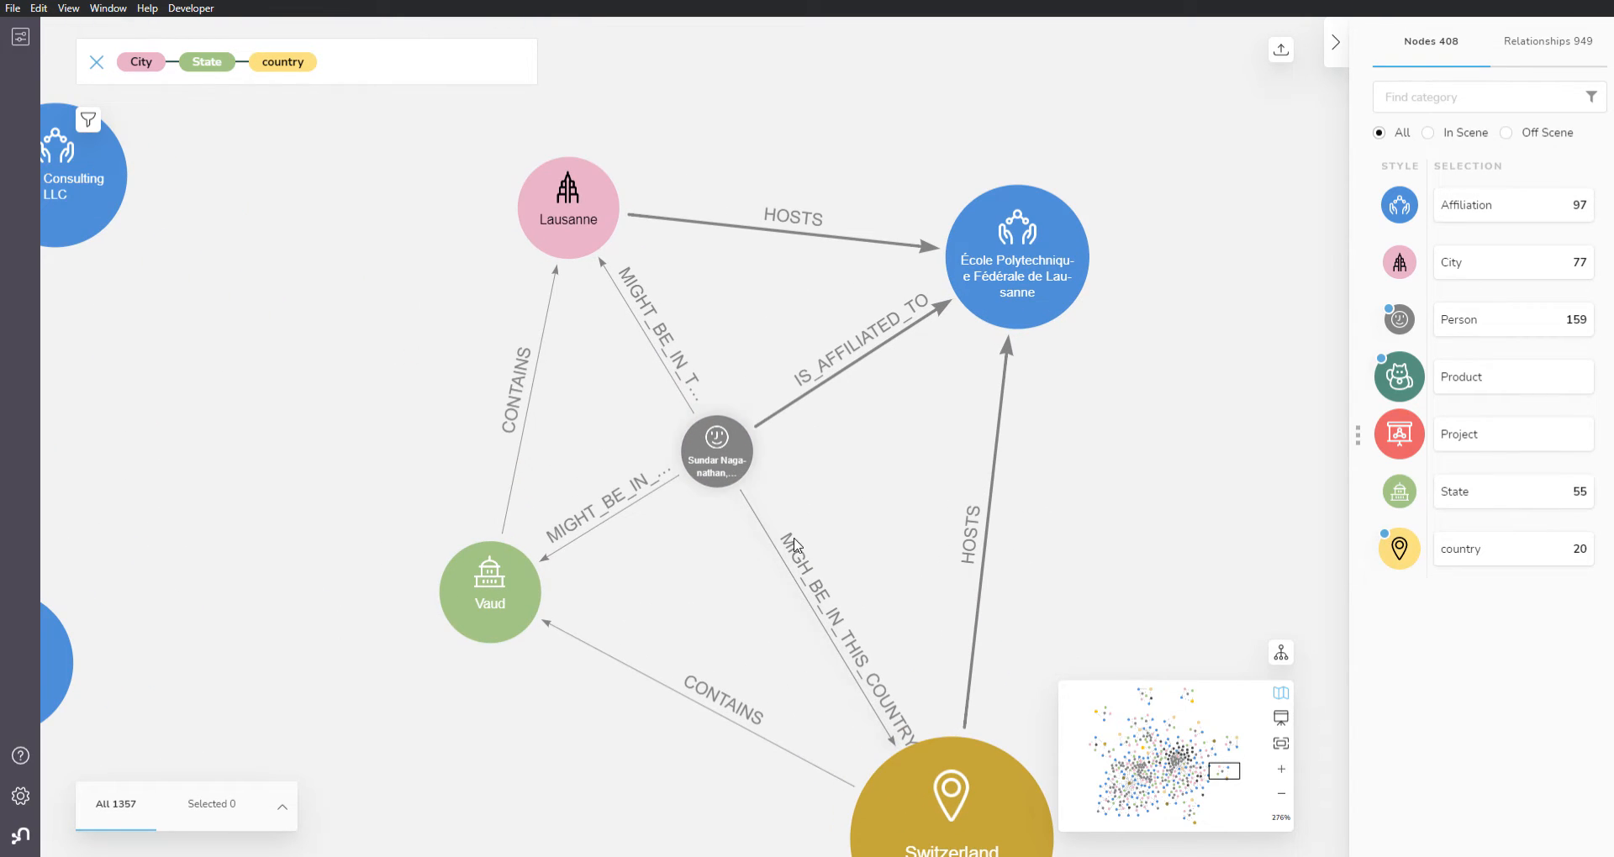
scroll(774, 531, "down", 4)
left_click_drag(495, 669, 681, 470)
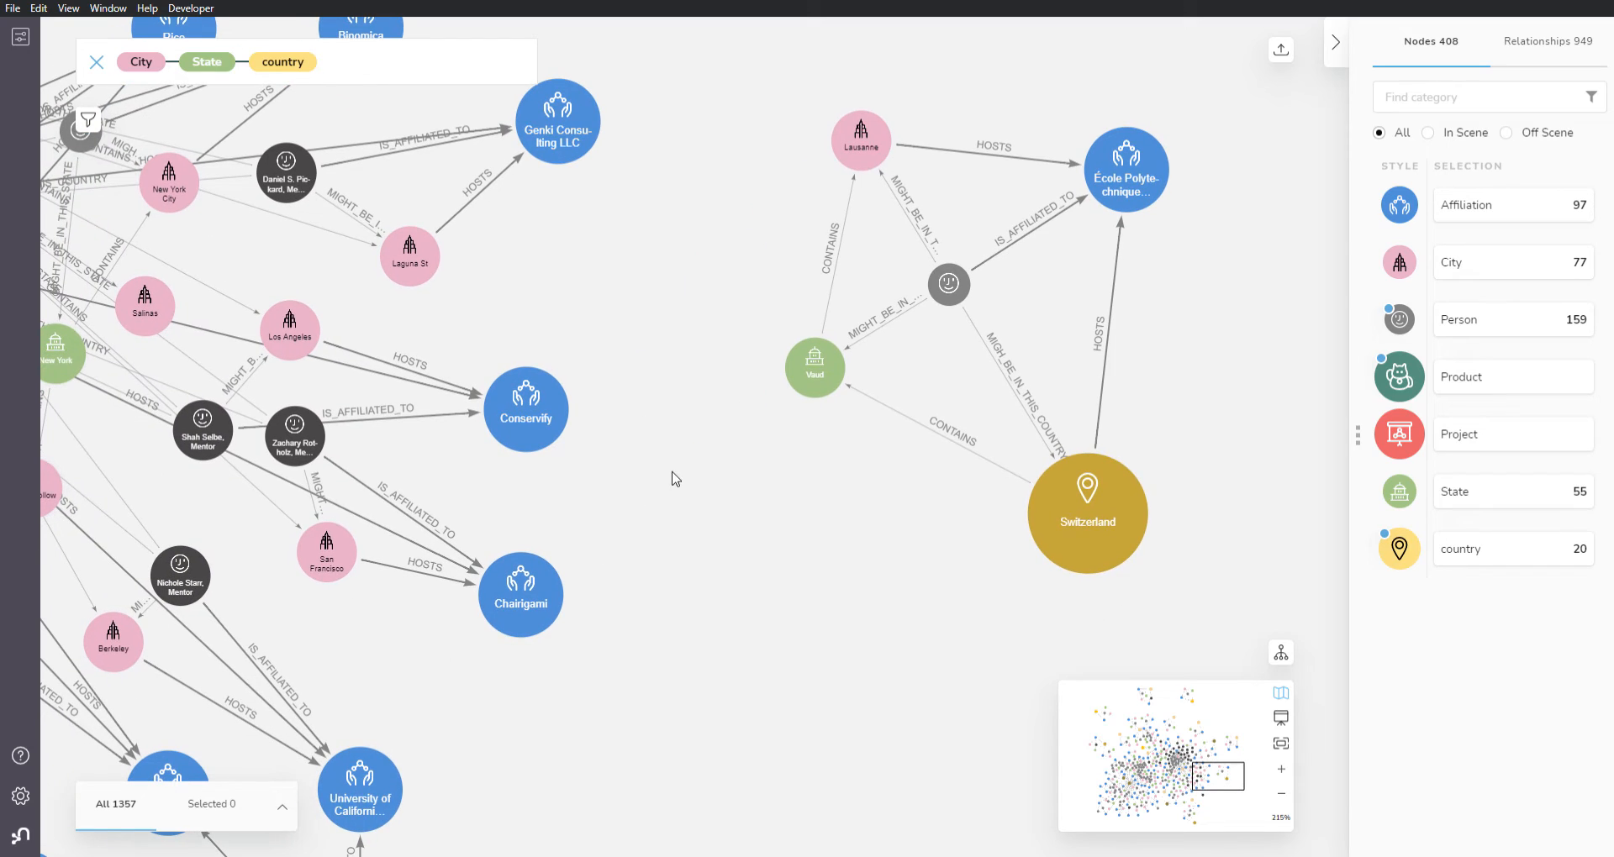
Step: Move the Person node affiliated to Chairigami into the empty space toward the Switzerland cluster and deselect it
left_click_drag(281, 454, 678, 467)
mouse_move(531, 608)
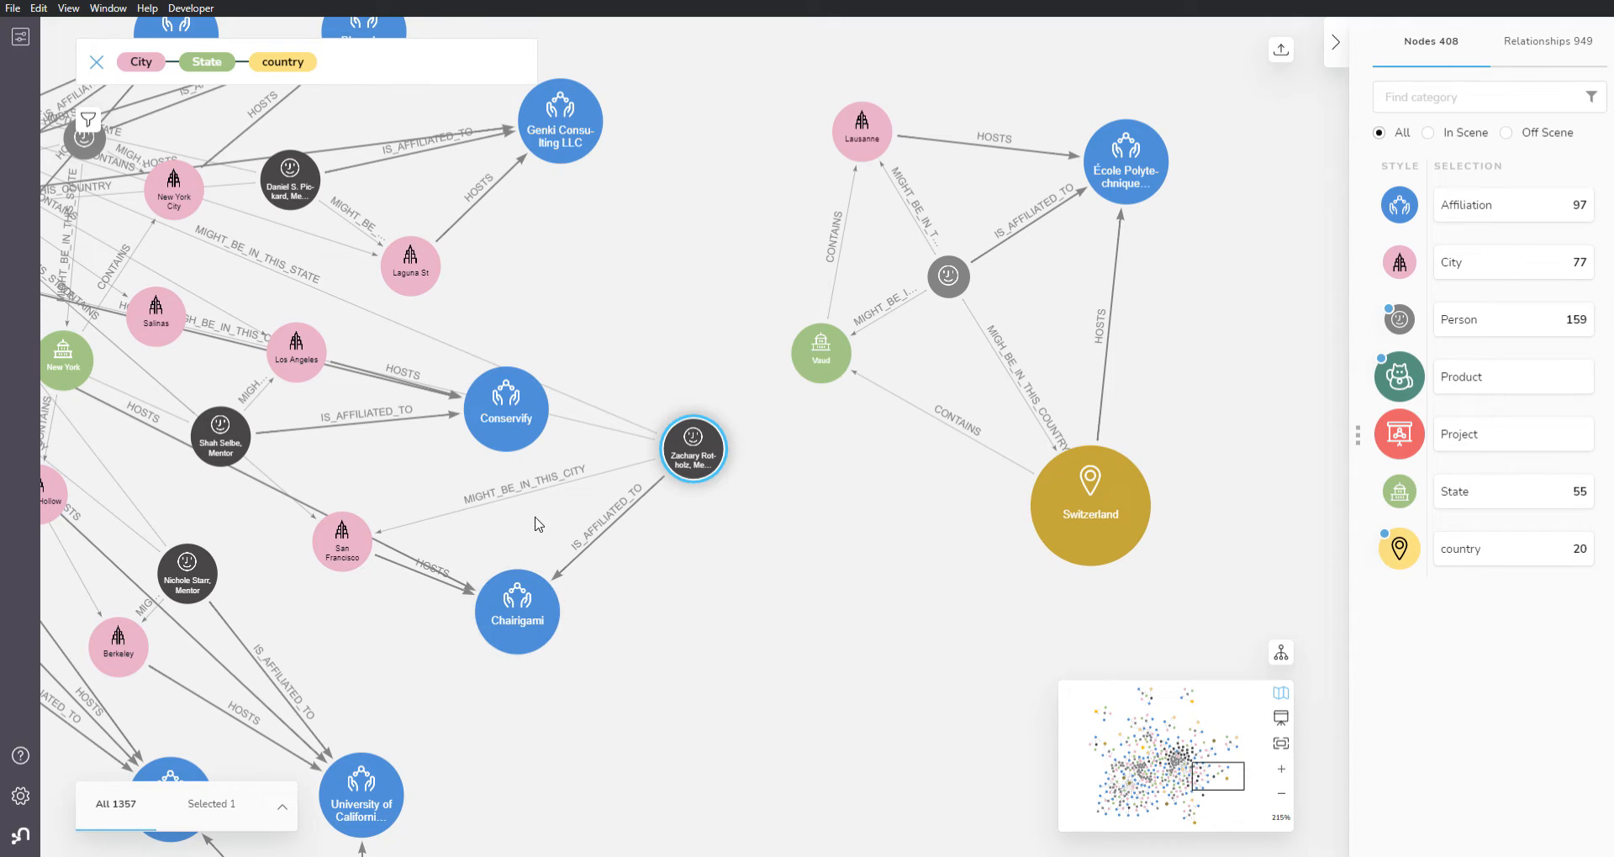
left_click(723, 569)
Step: Find the shortest path between the Mentor node above Berkeley and the Person node affiliated to École Polytechnique Fédérale de Lausanne
left_click(187, 574)
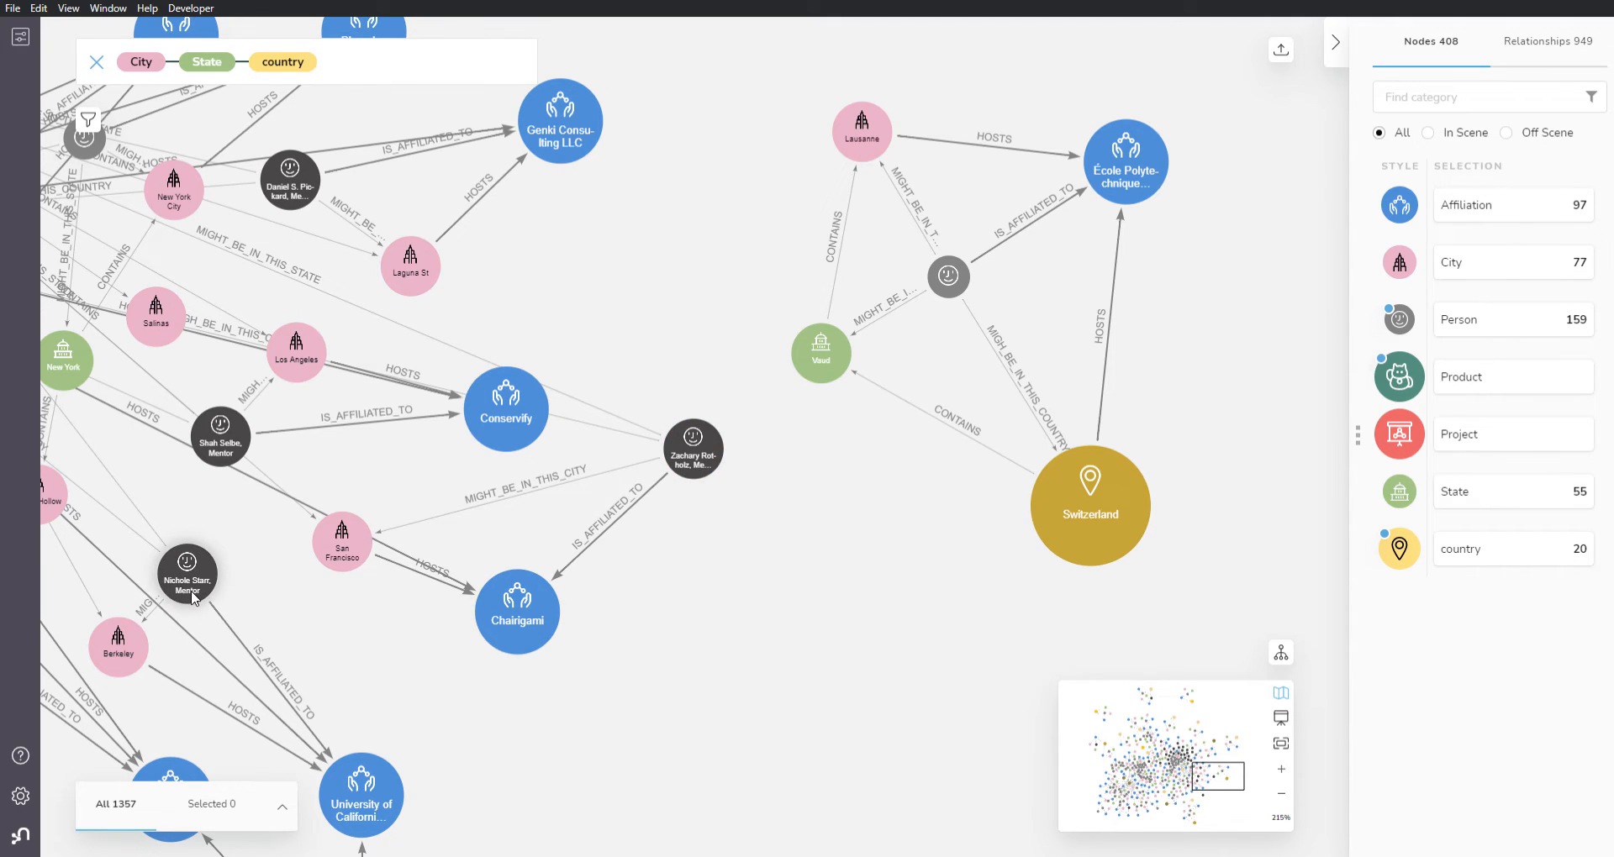
left_click(941, 288, "ctrl")
right_click(939, 287)
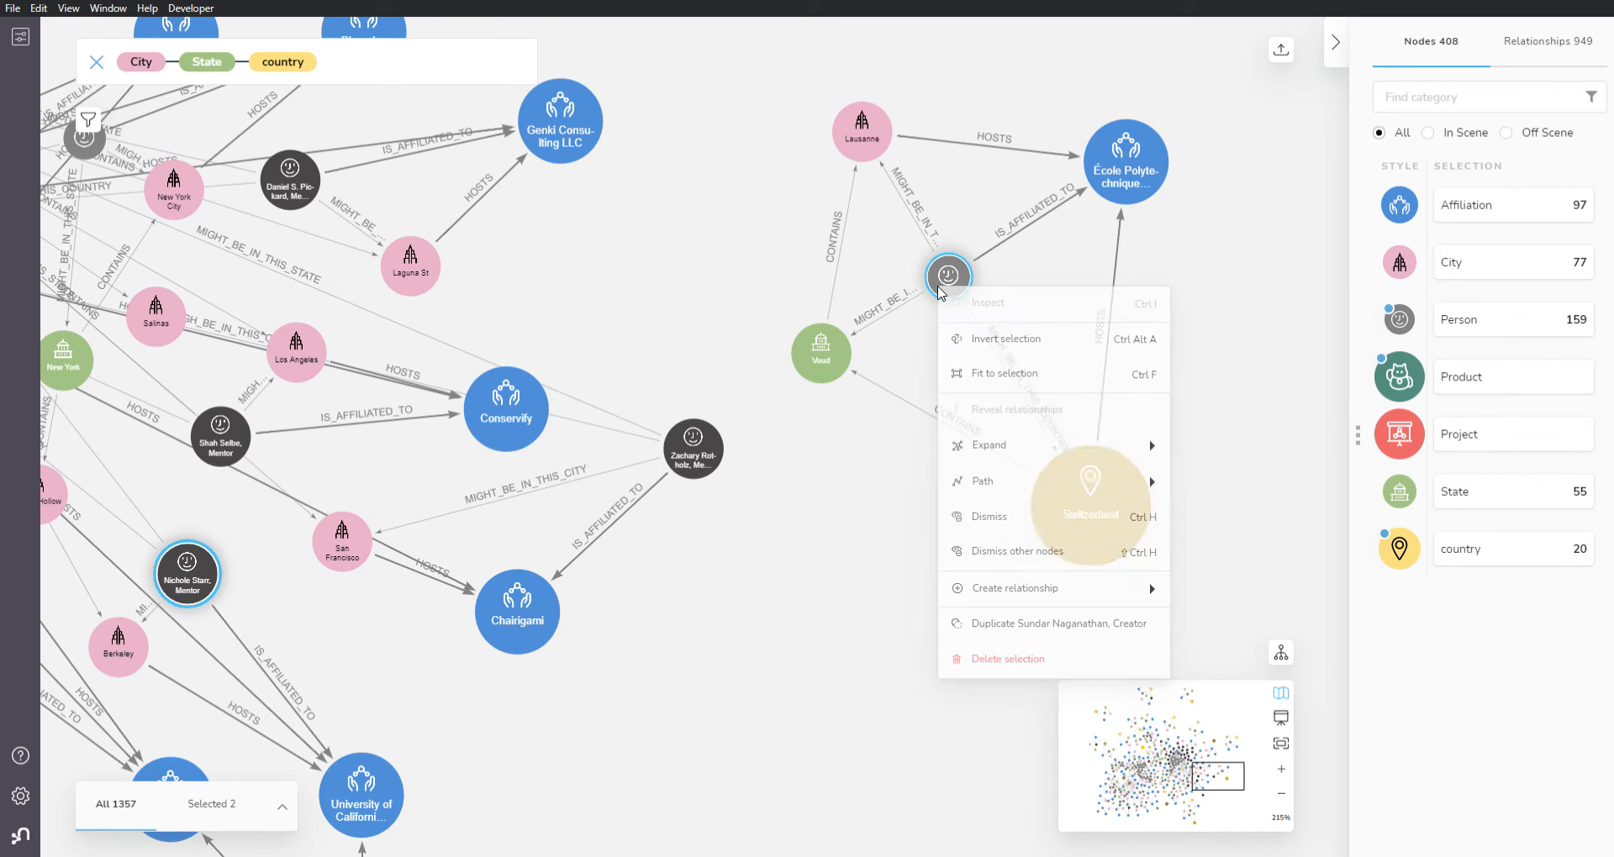
mouse_move(1027, 488)
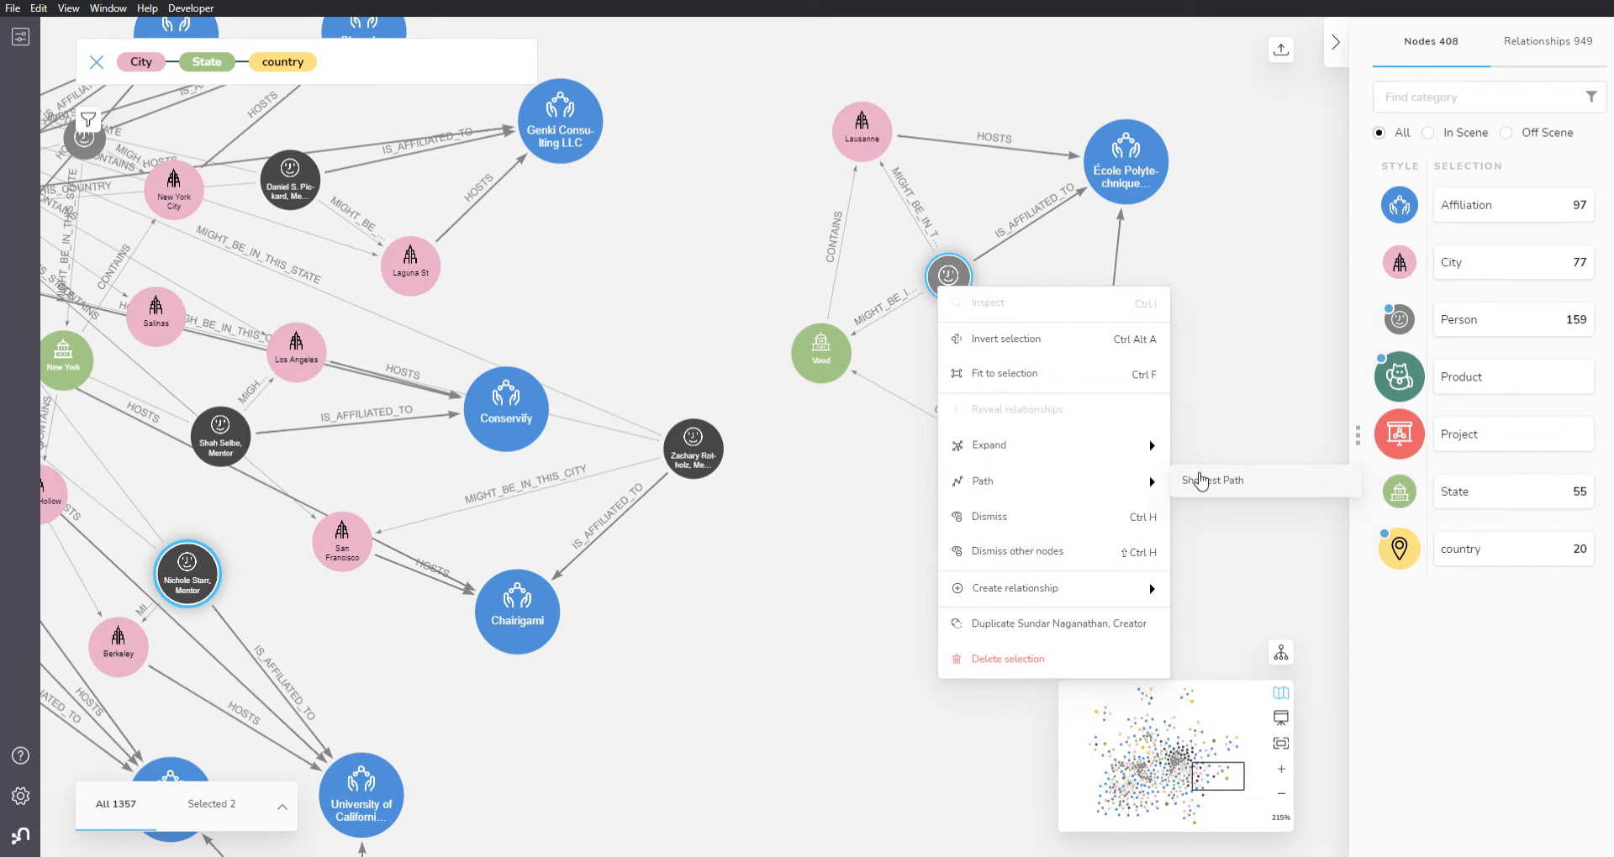
left_click(1203, 482)
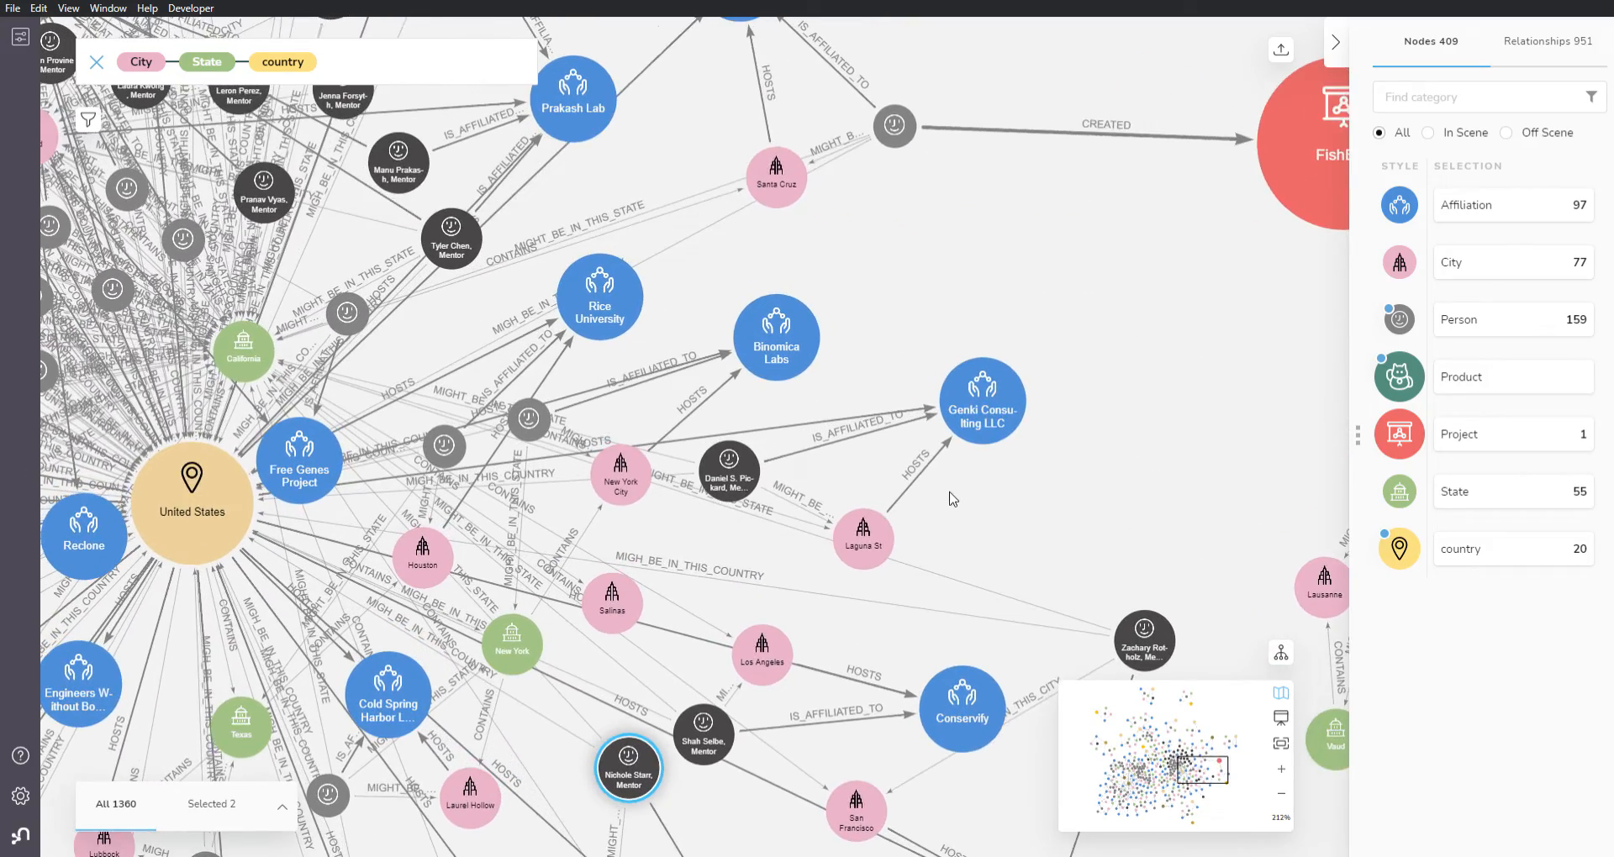
Step: Review the two selected people's details, then clear the selection and inspect the path's CREATED relationships to the FishEye project
left_click(284, 810)
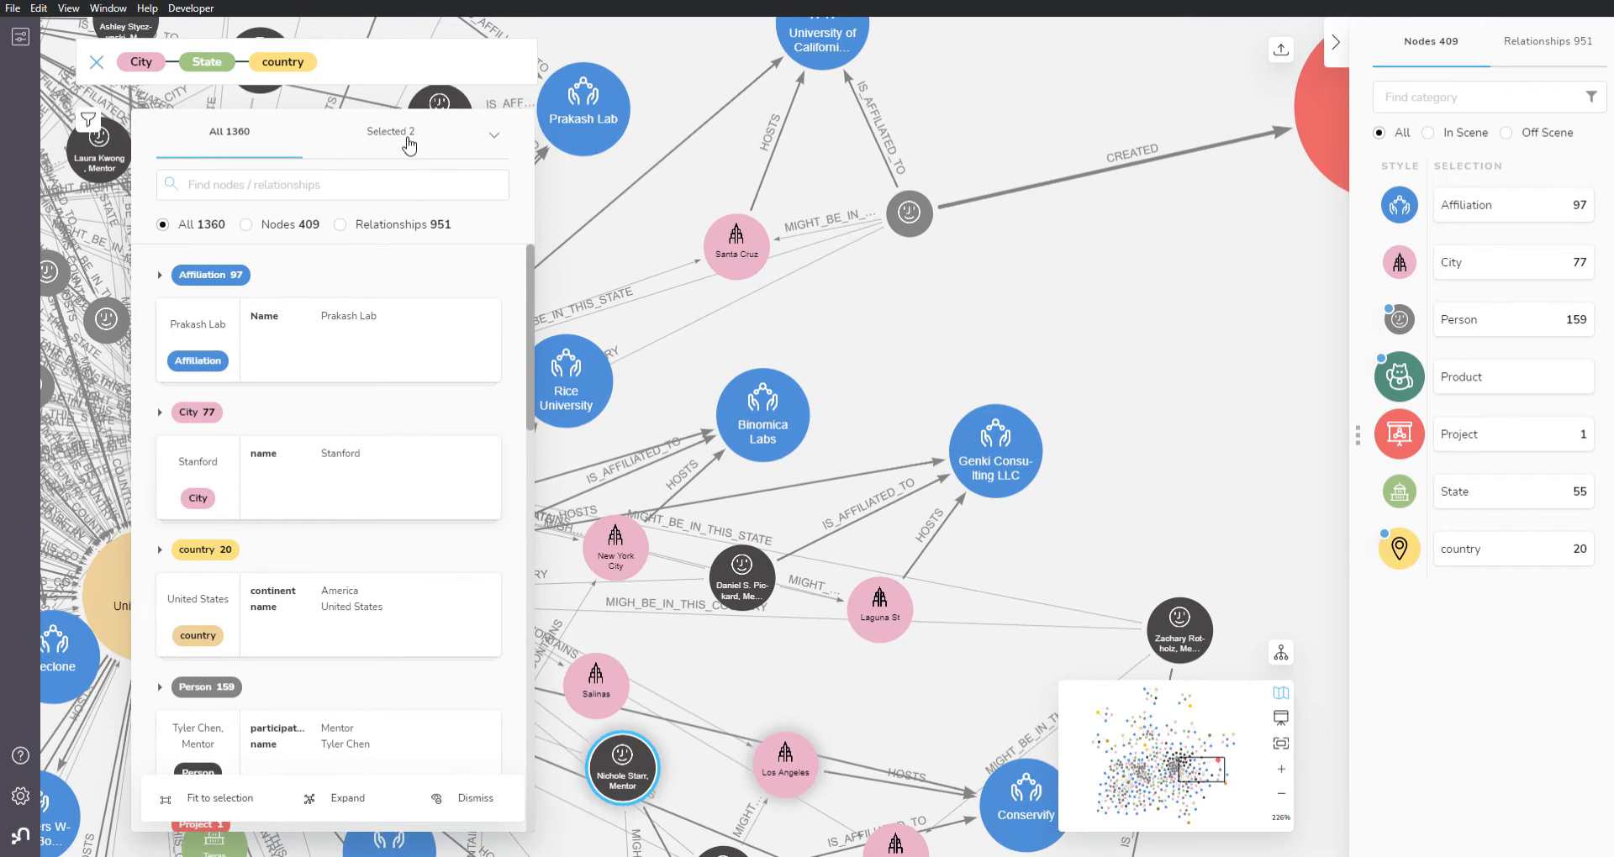
left_click(391, 131)
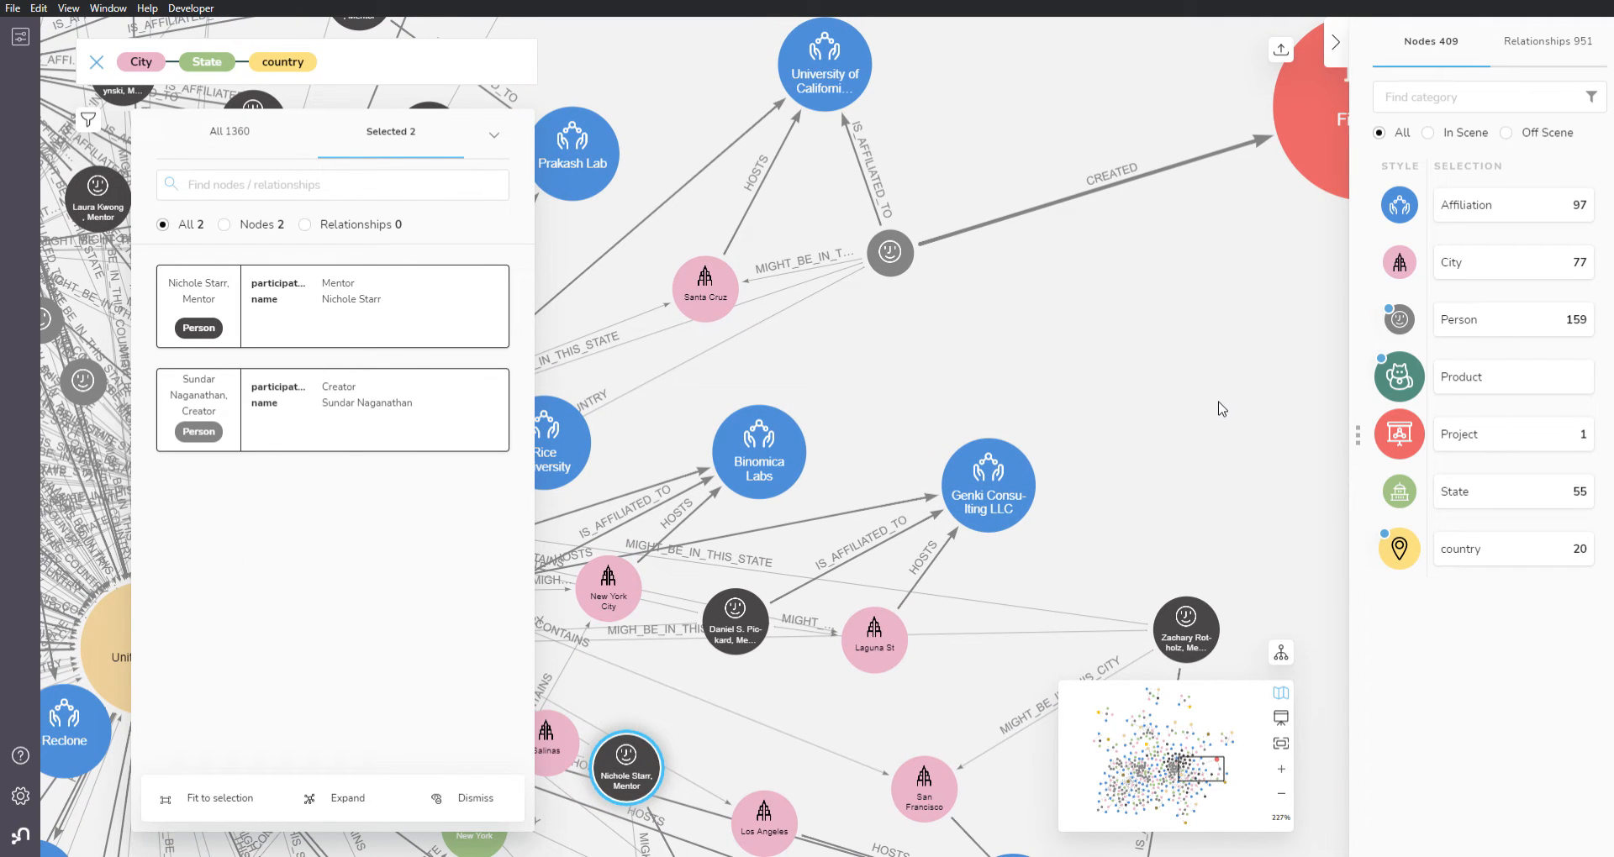
left_click(1236, 346)
left_click_drag(1211, 339, 713, 429)
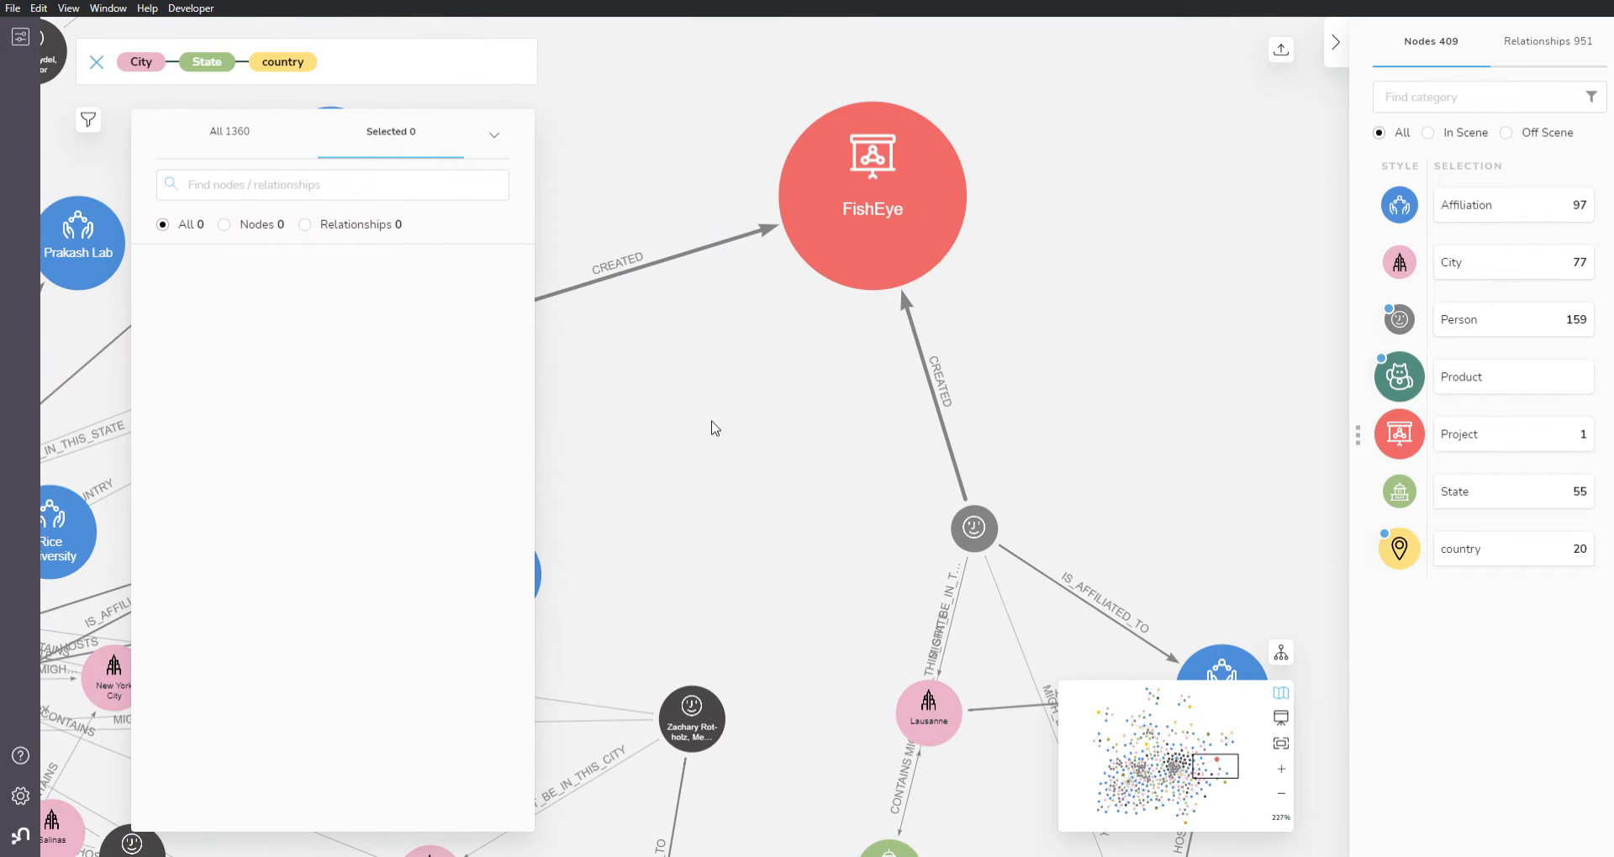
left_click_drag(773, 508, 796, 400)
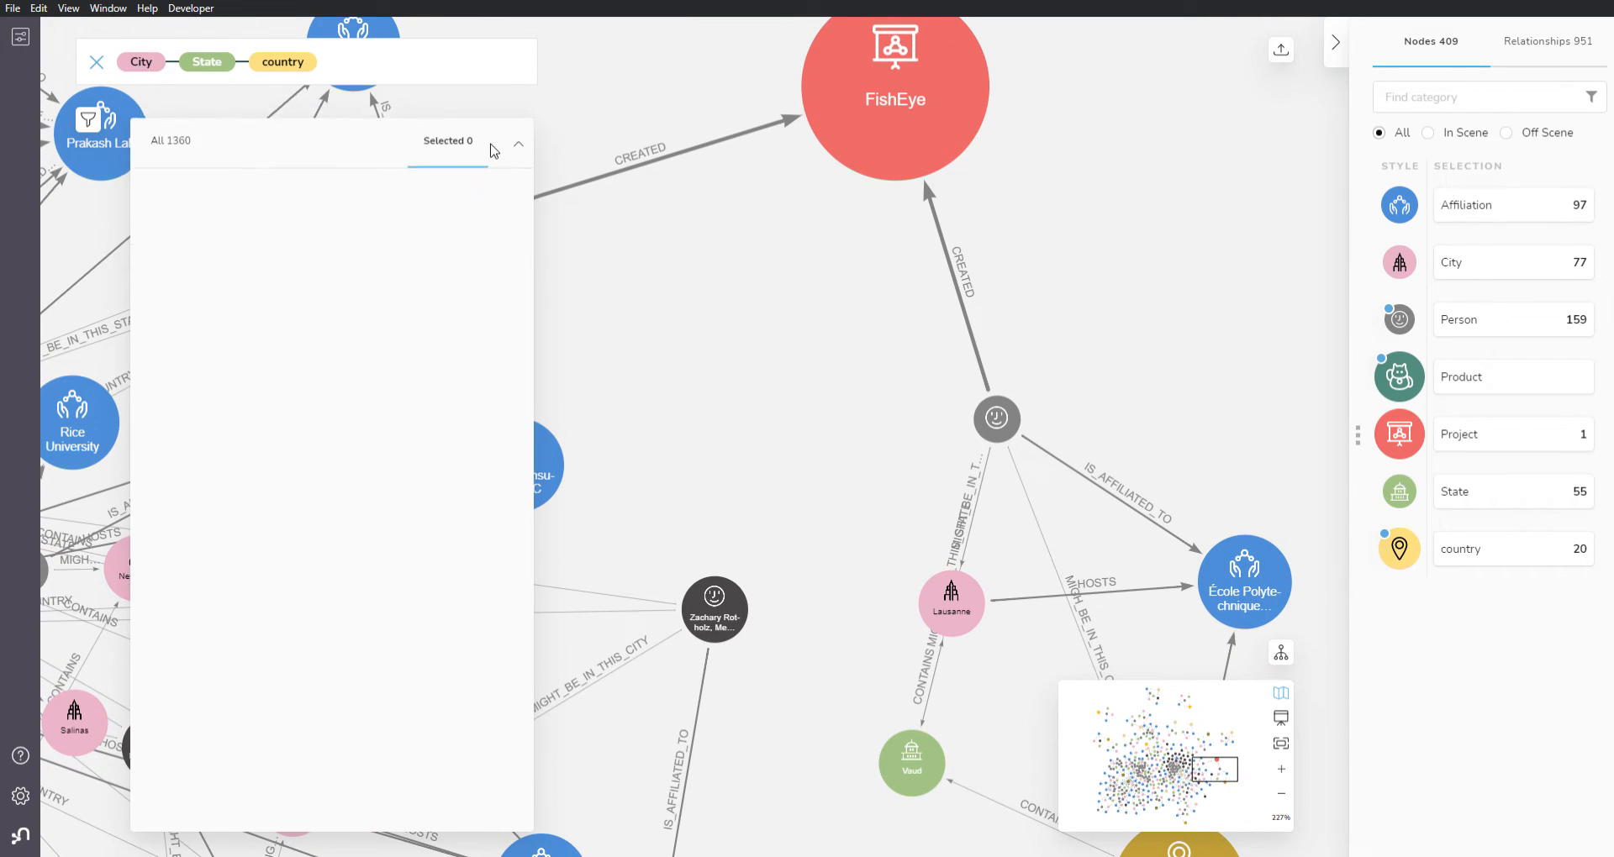
left_click(494, 135)
Step: Expand the FishEye project node to add its connected people and product to the scene
scroll(838, 522, "down", 3)
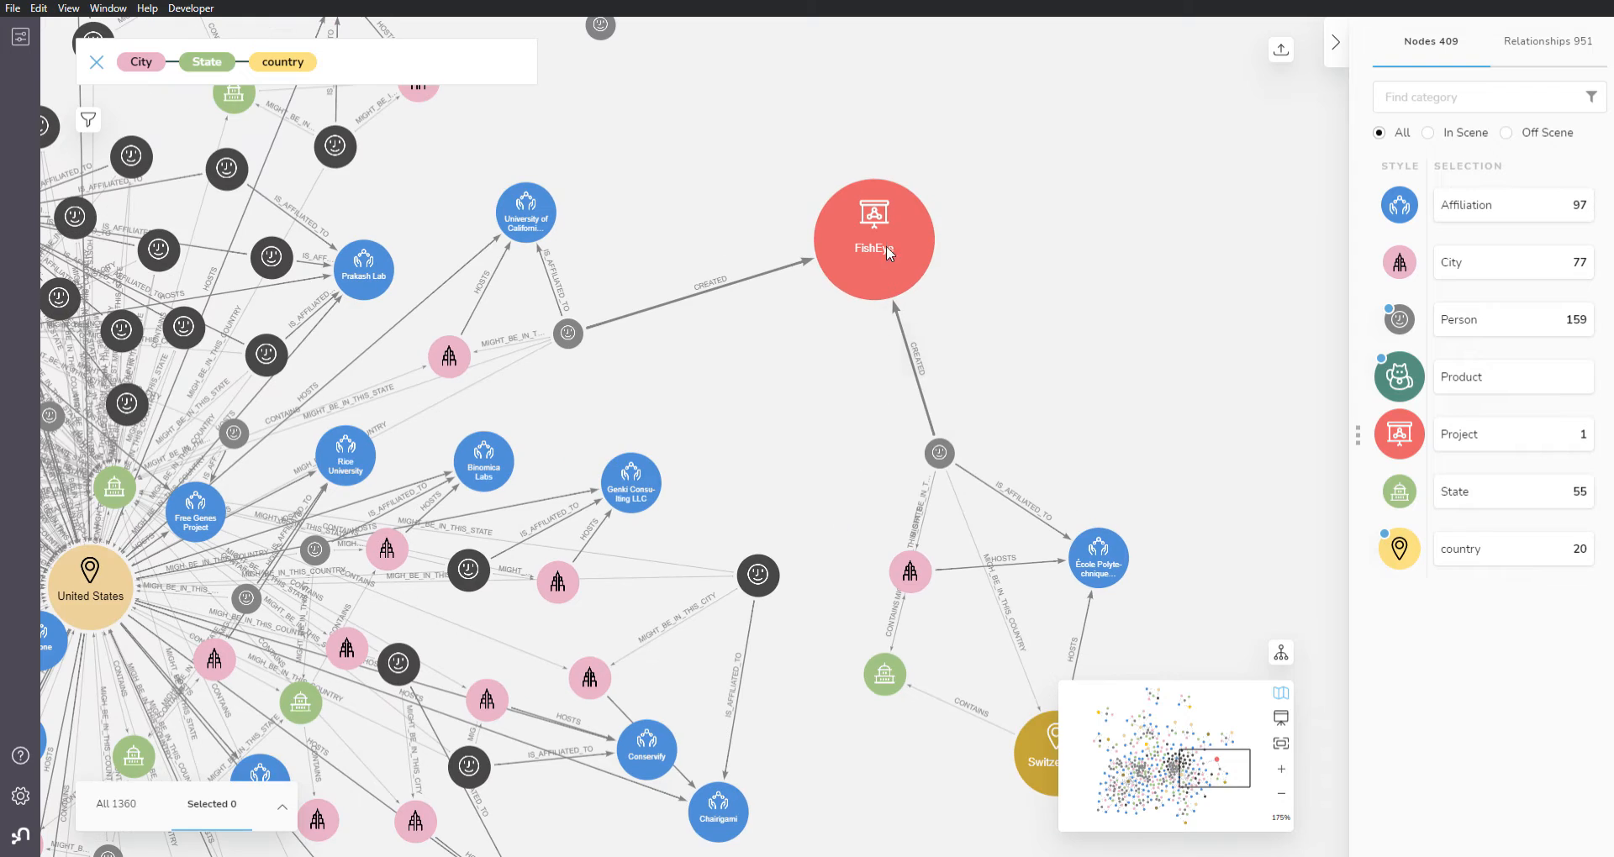
right_click(858, 266)
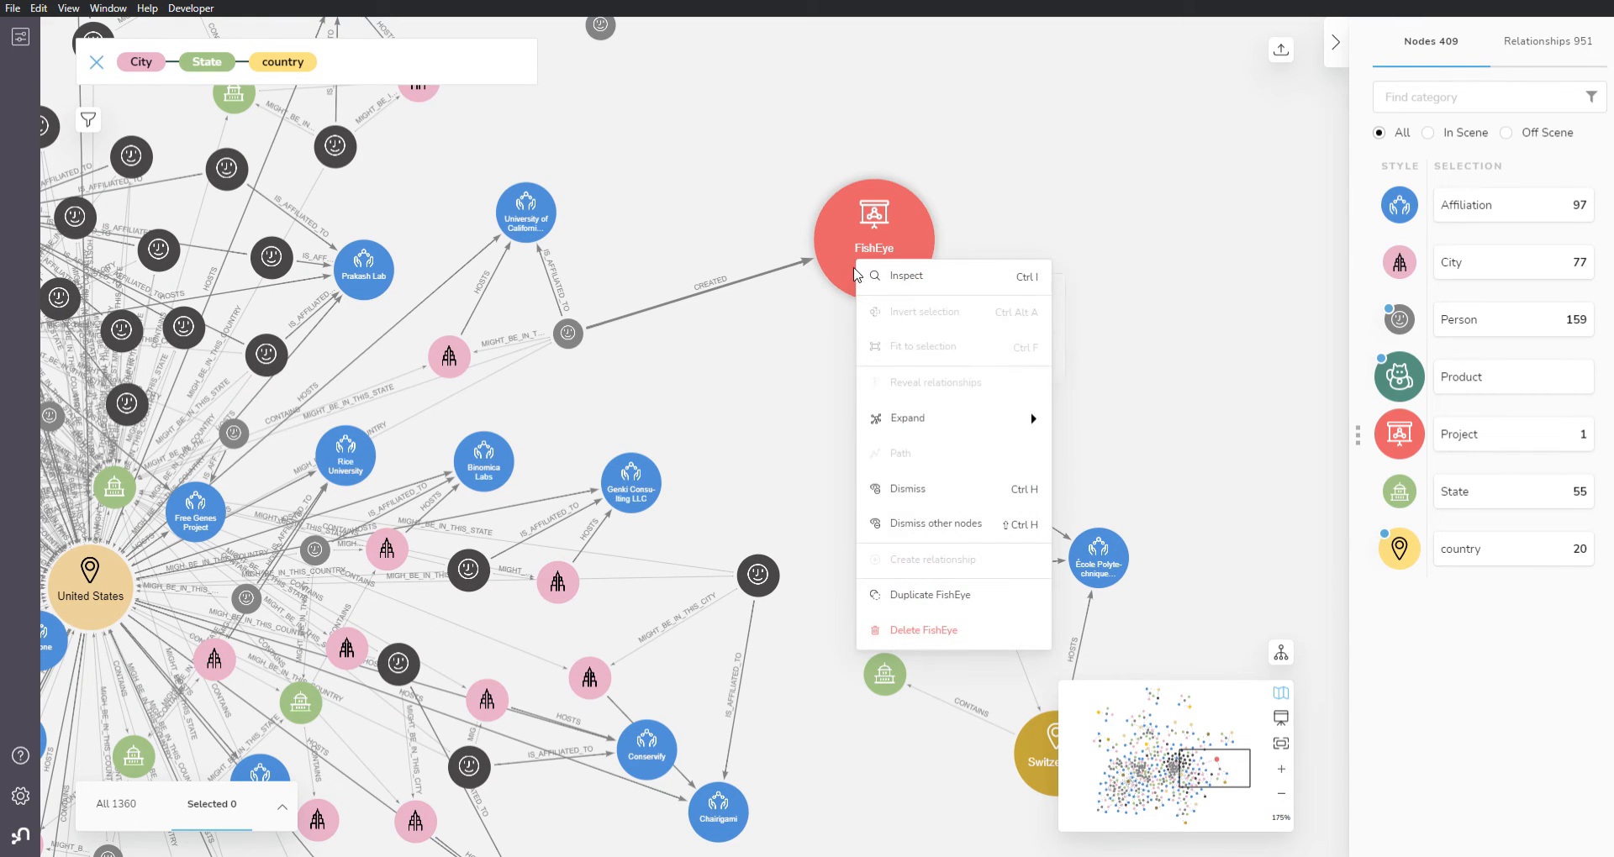
mouse_move(947, 421)
left_click(1135, 426)
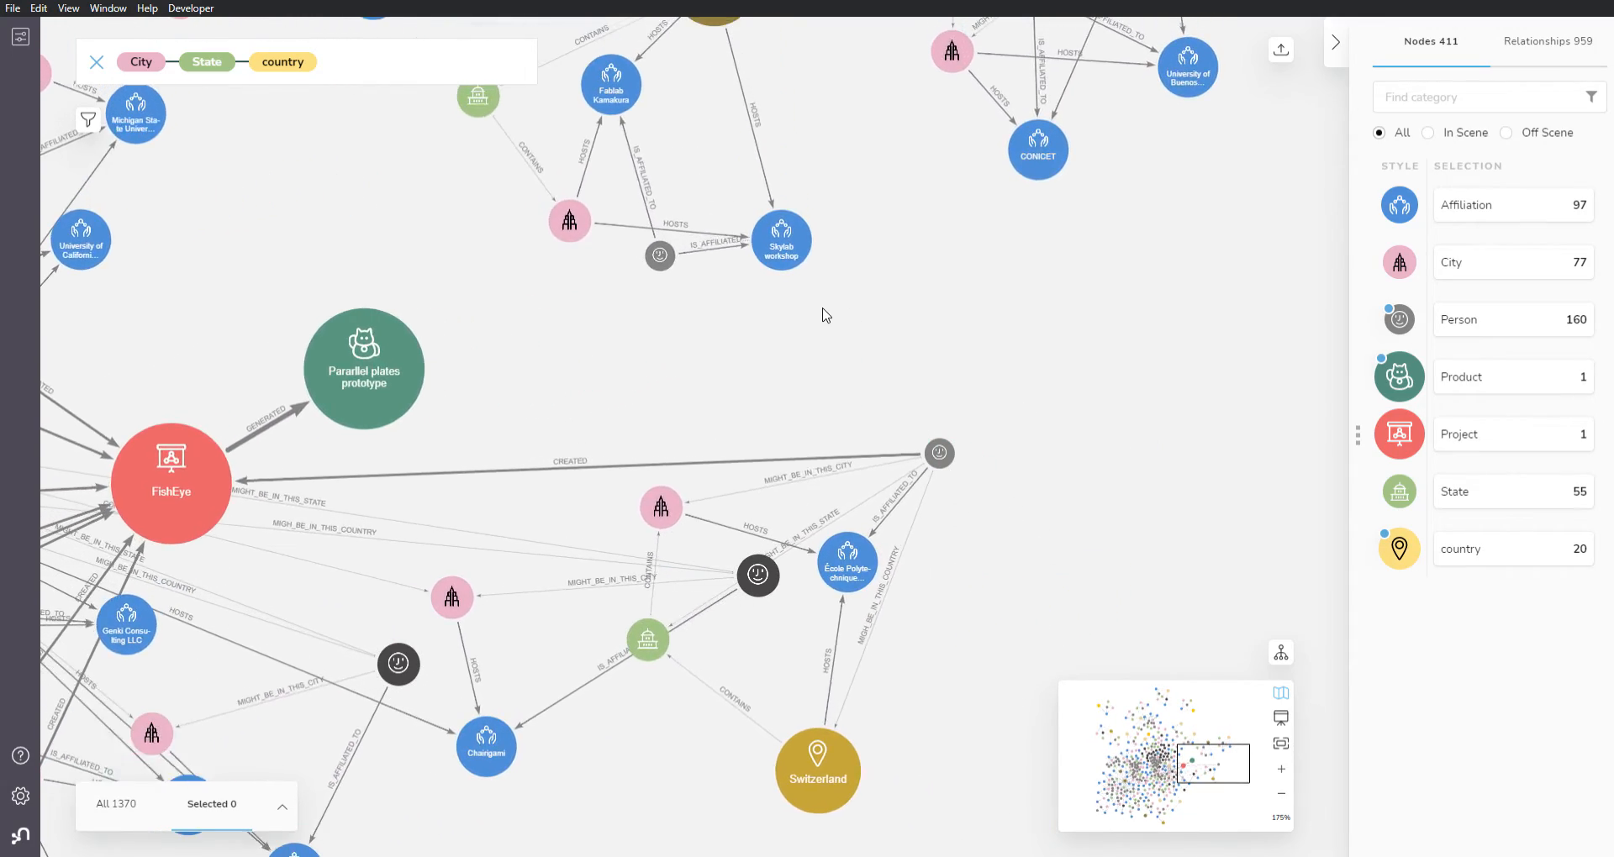
left_click_drag(544, 415, 835, 400)
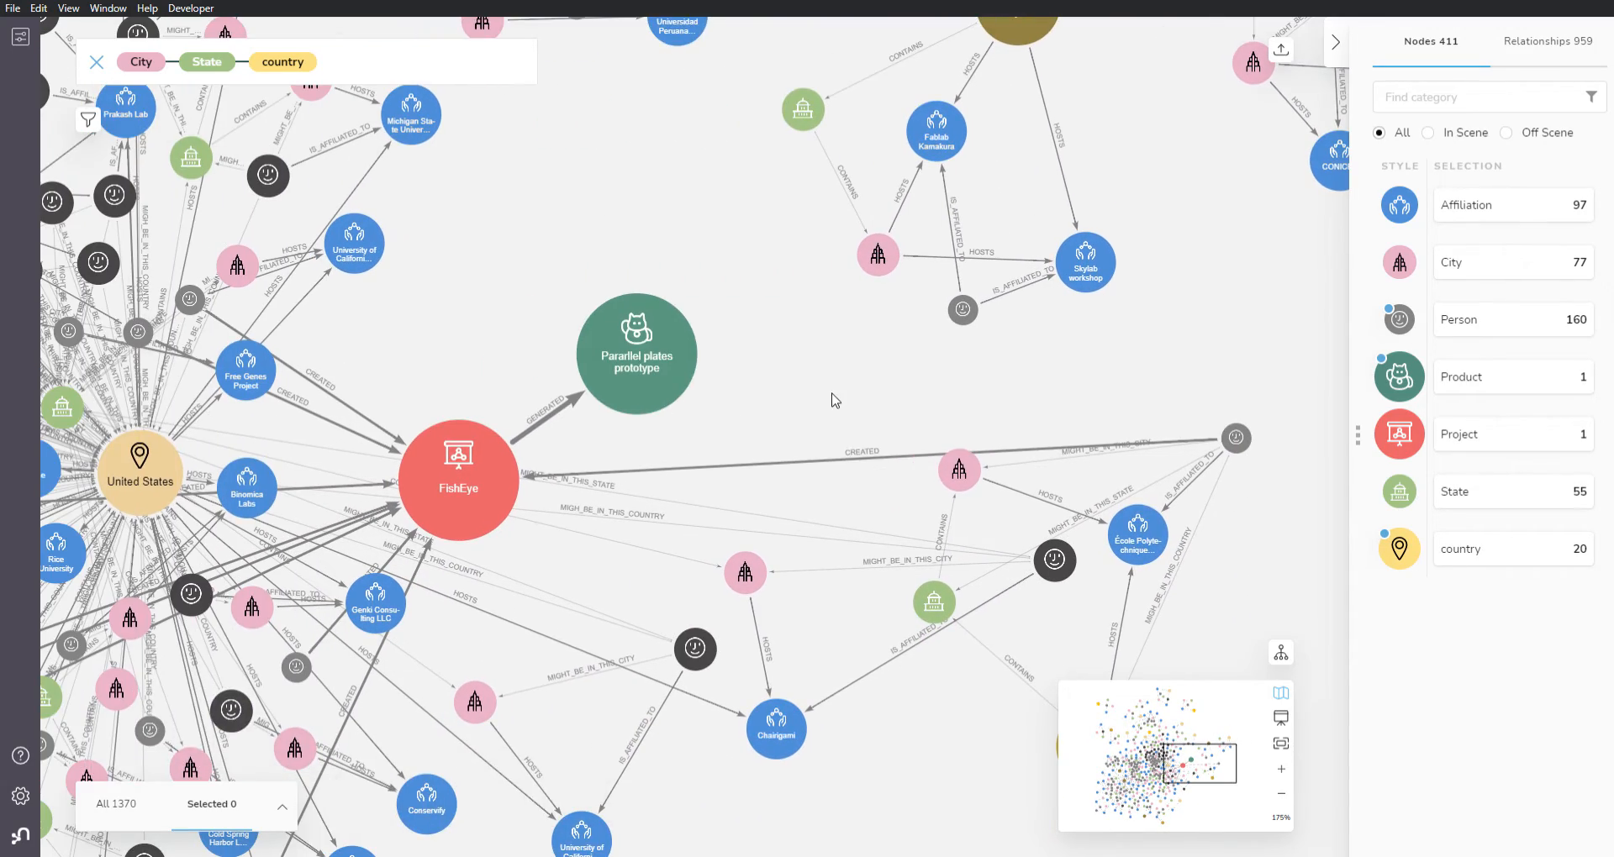
right_click(824, 387)
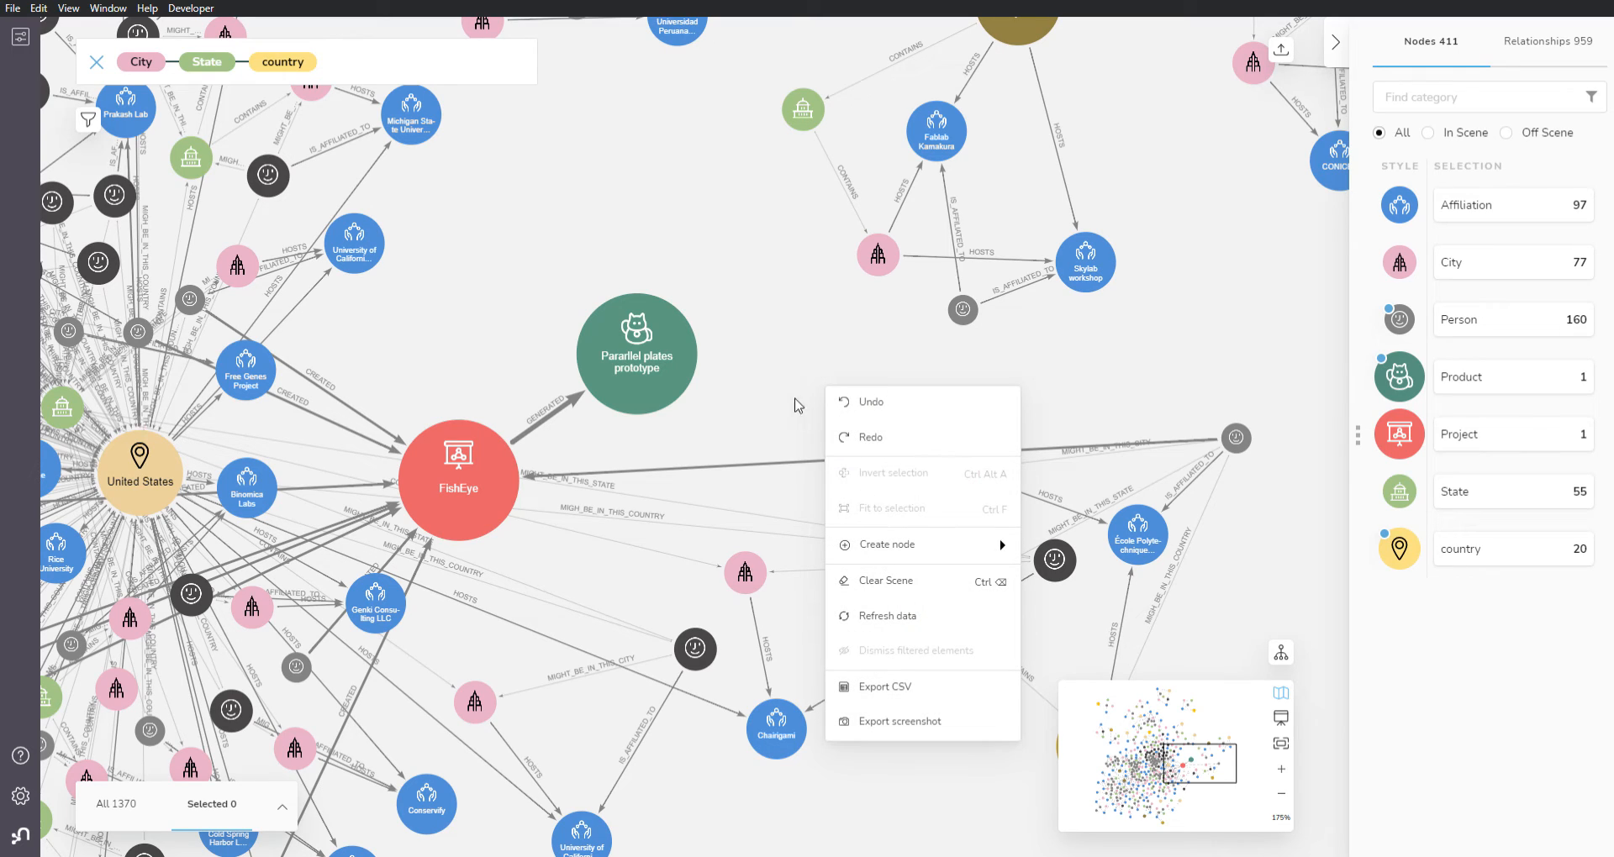
left_click(762, 360)
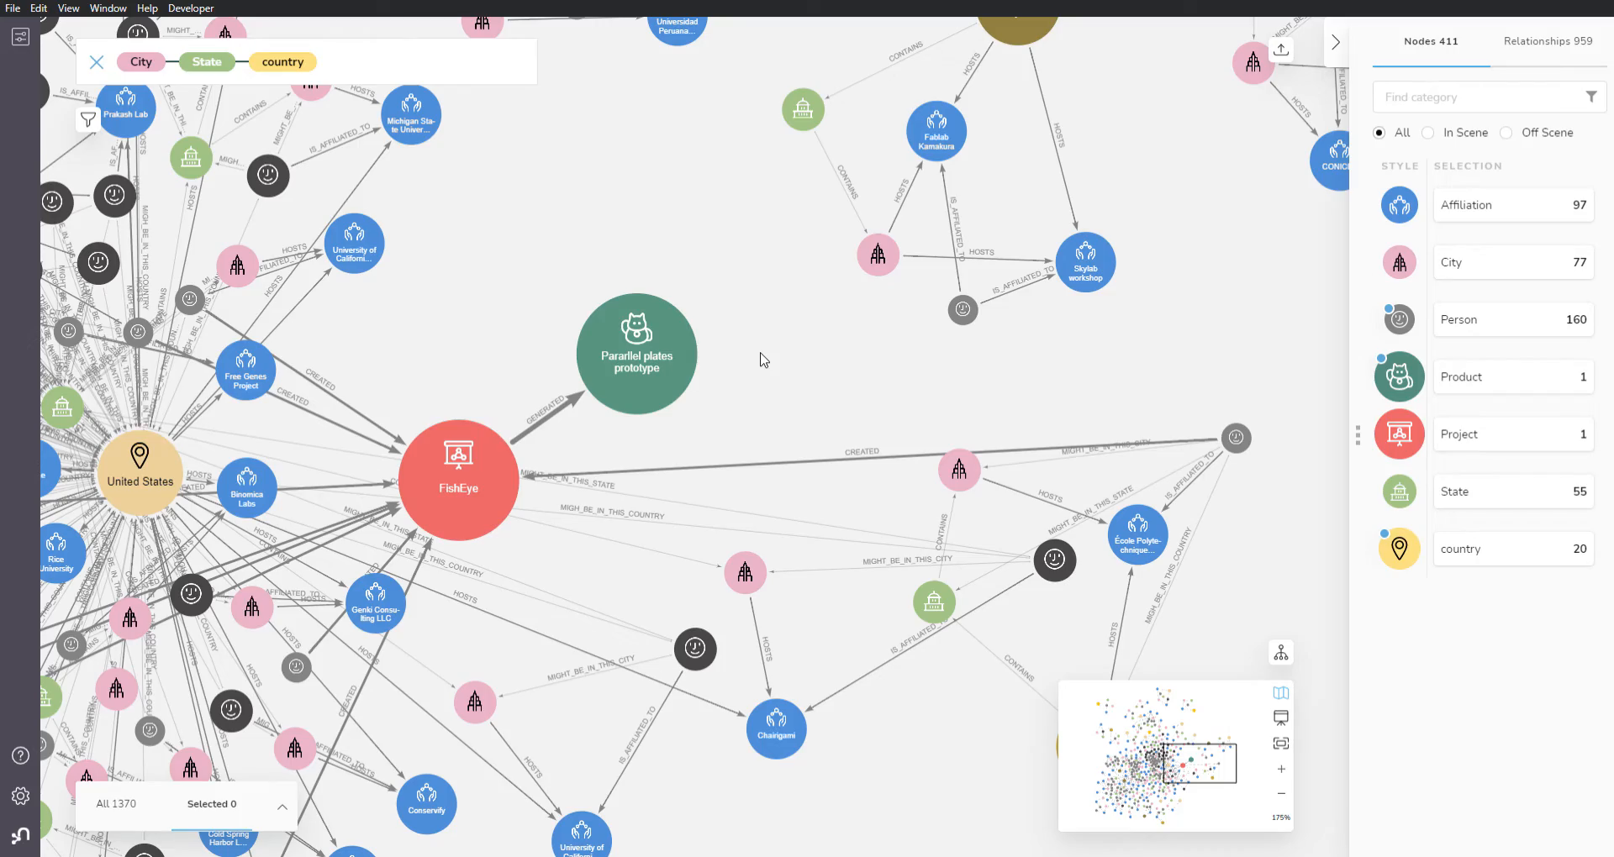
left_click_drag(1202, 775, 1156, 760)
scroll(775, 690, "up", 5)
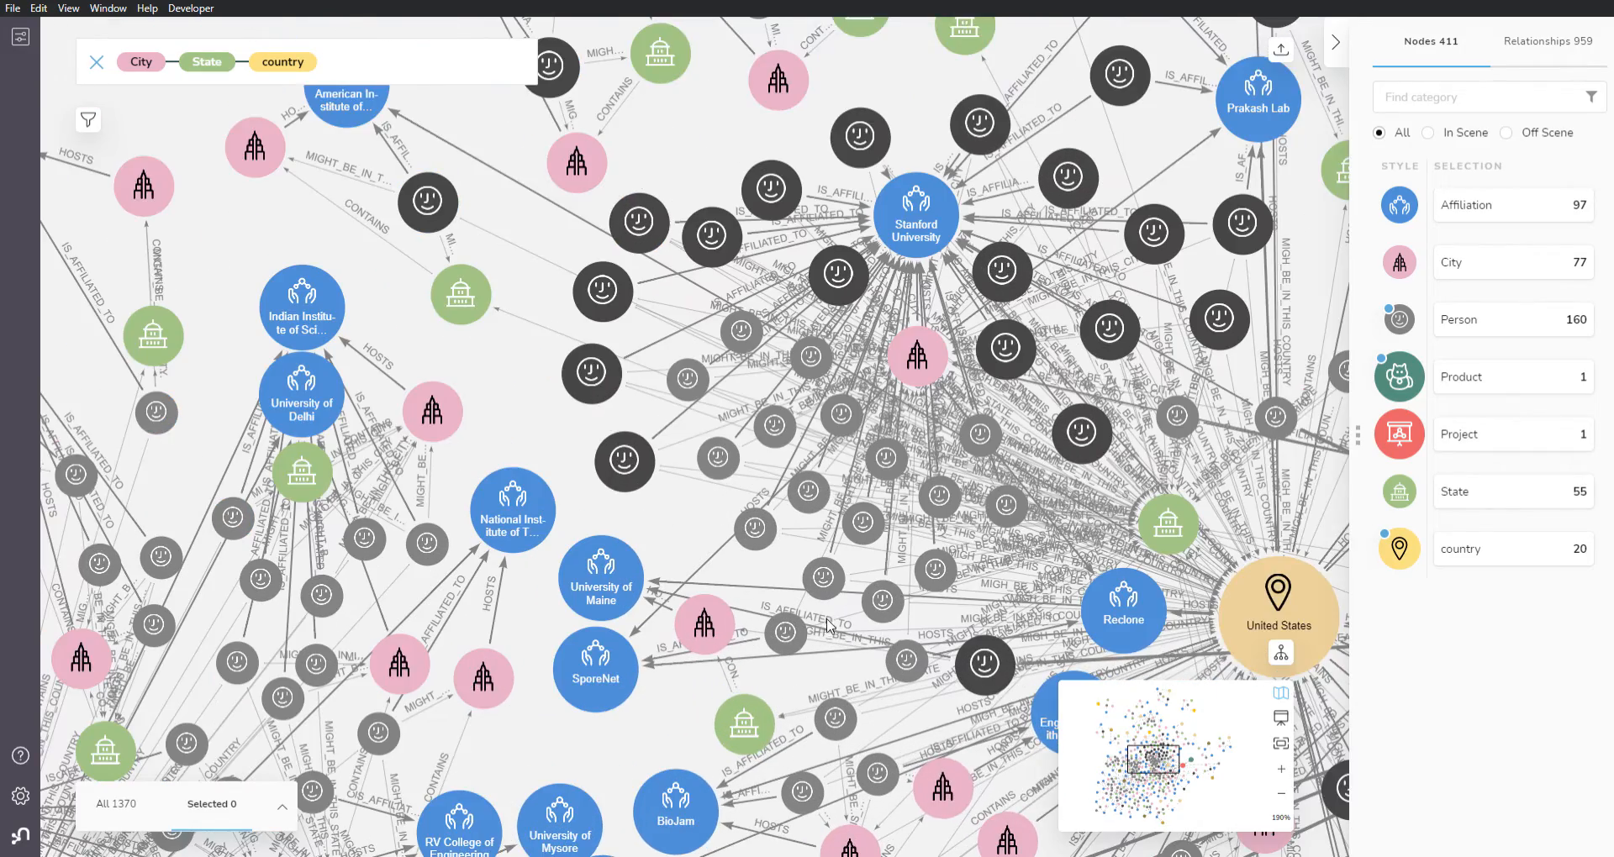
scroll(842, 670, "up", 1)
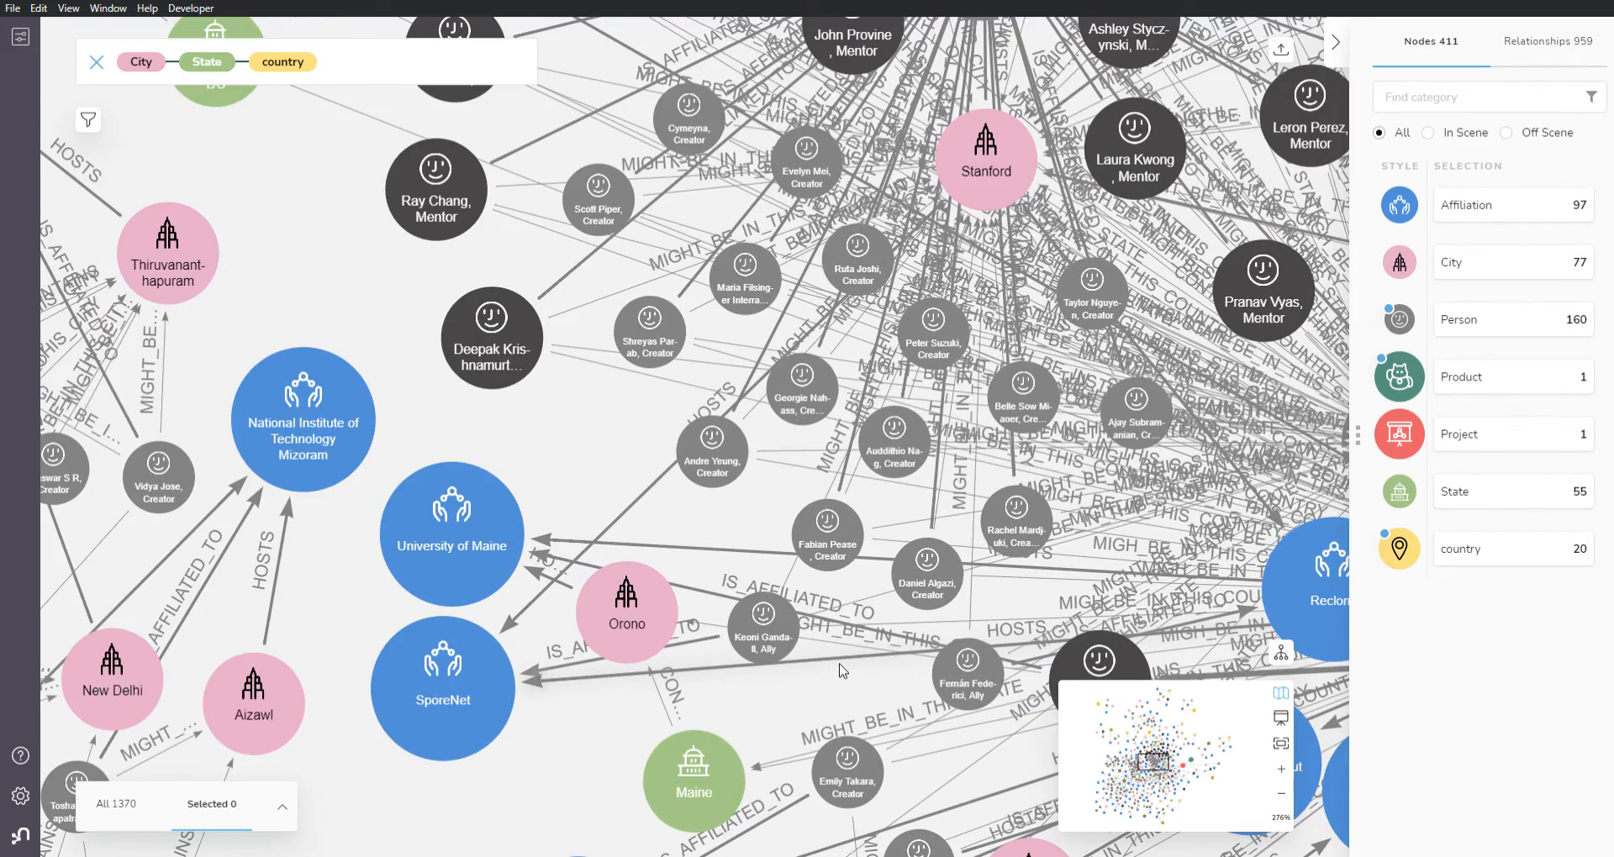
scroll(842, 669, "down", 5)
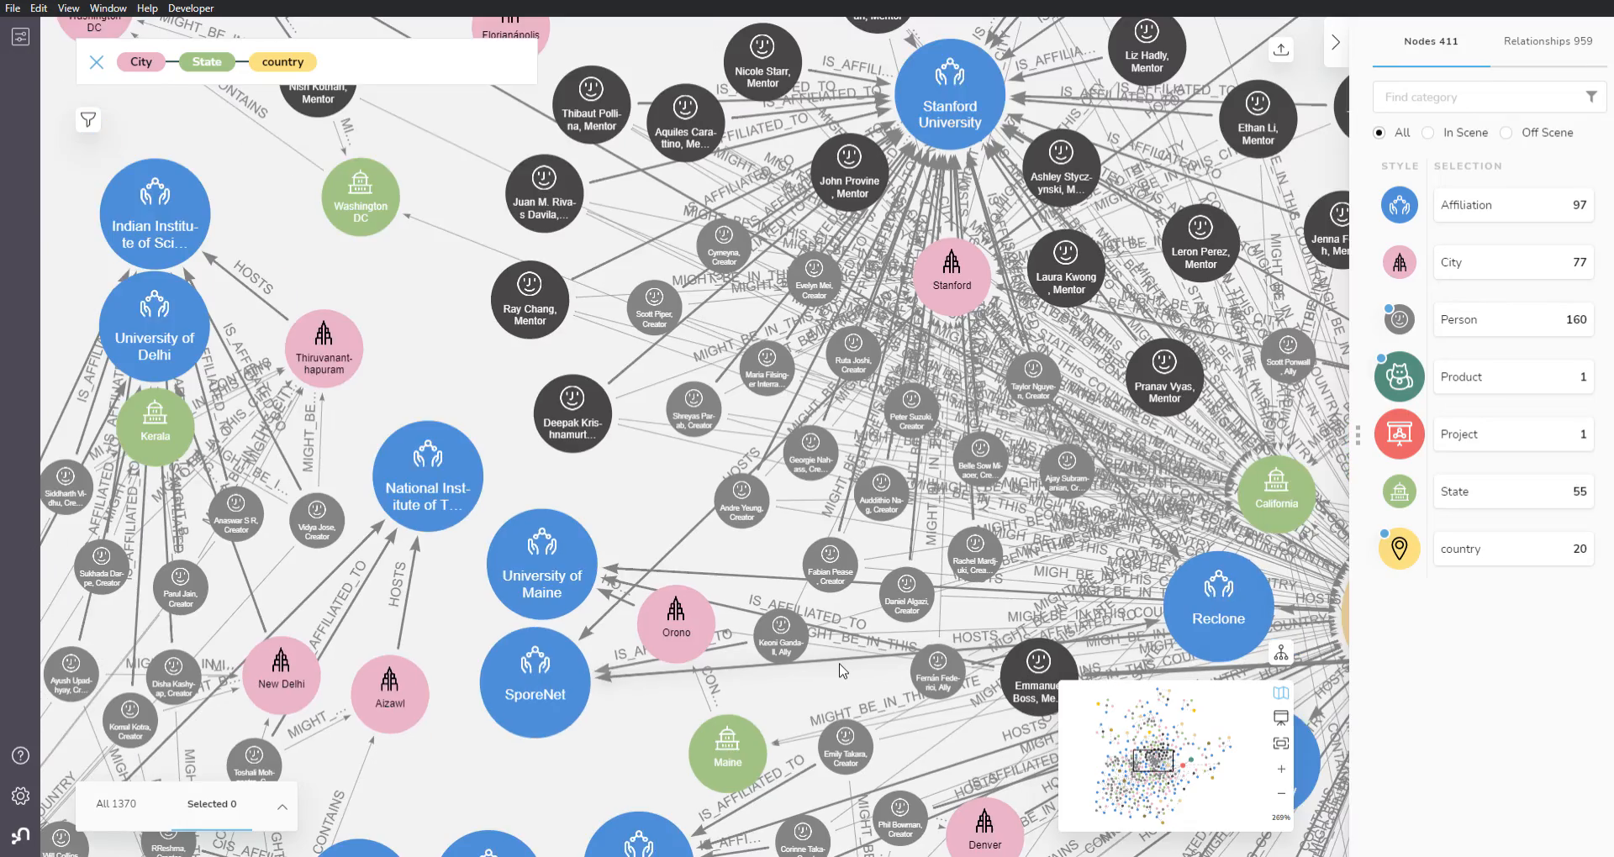
scroll(842, 670, "down", 10)
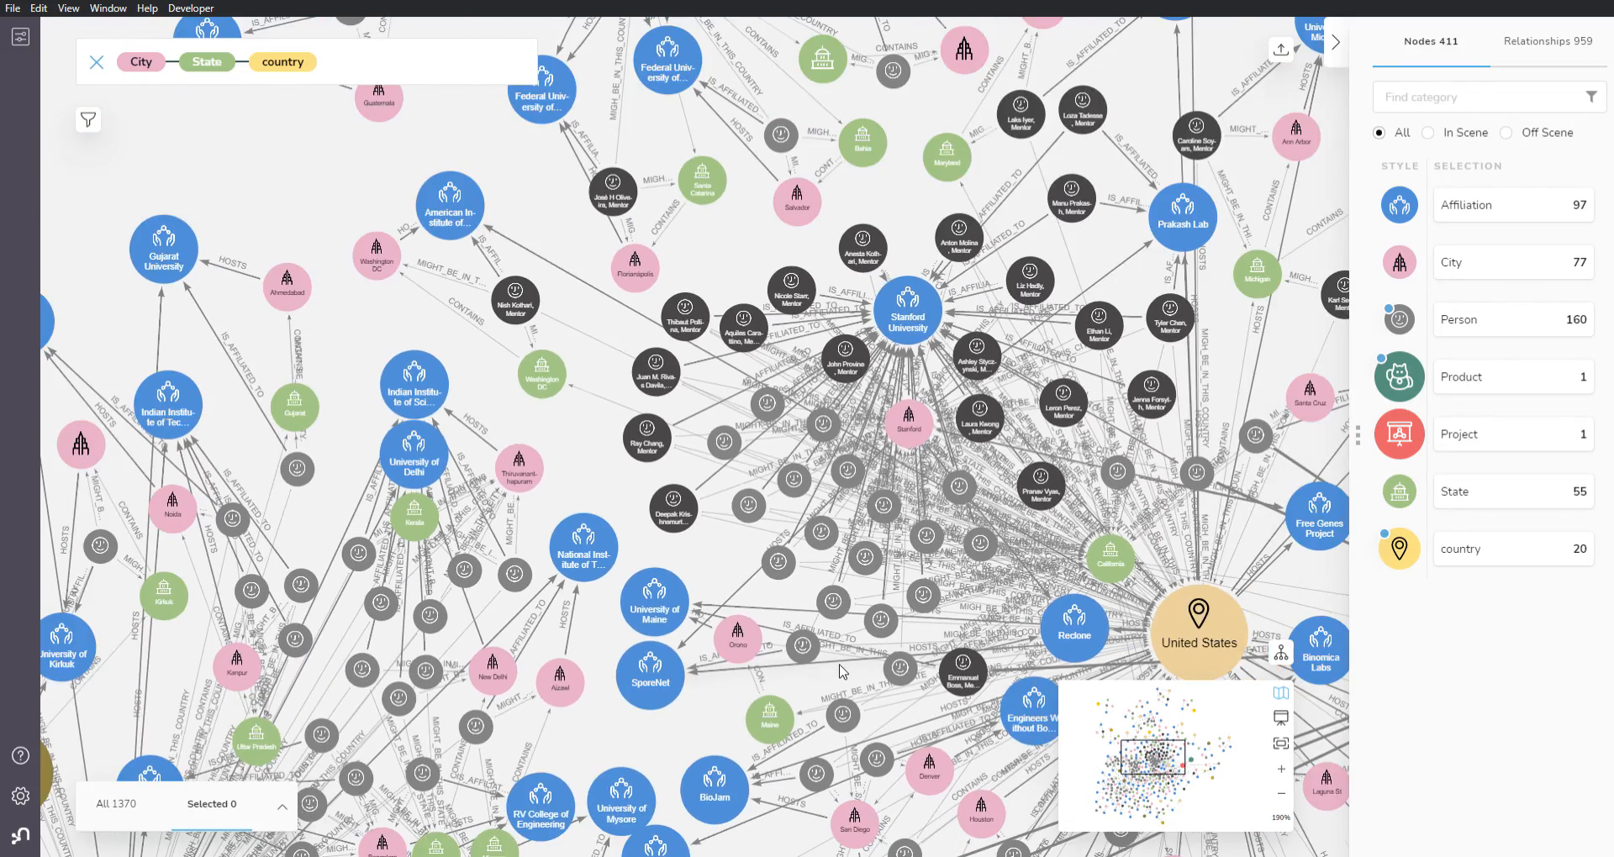
Step: Clear all nodes and relationships from the scene and remove the City–State–country pattern from the graph search
left_click_drag(446, 595, 343, 368)
right_click(341, 362)
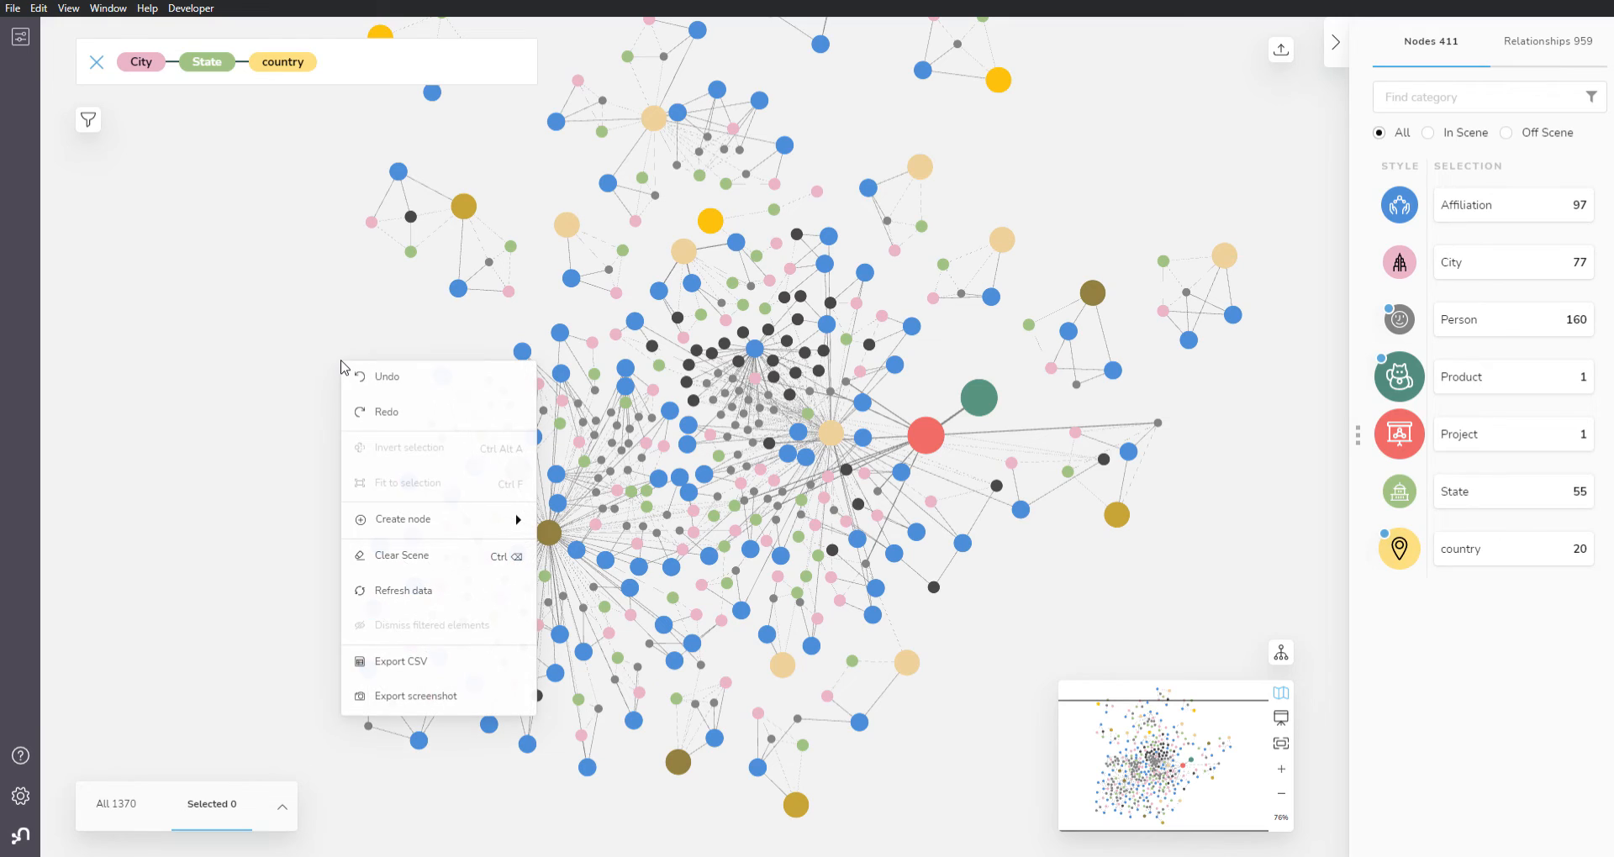
left_click(427, 557)
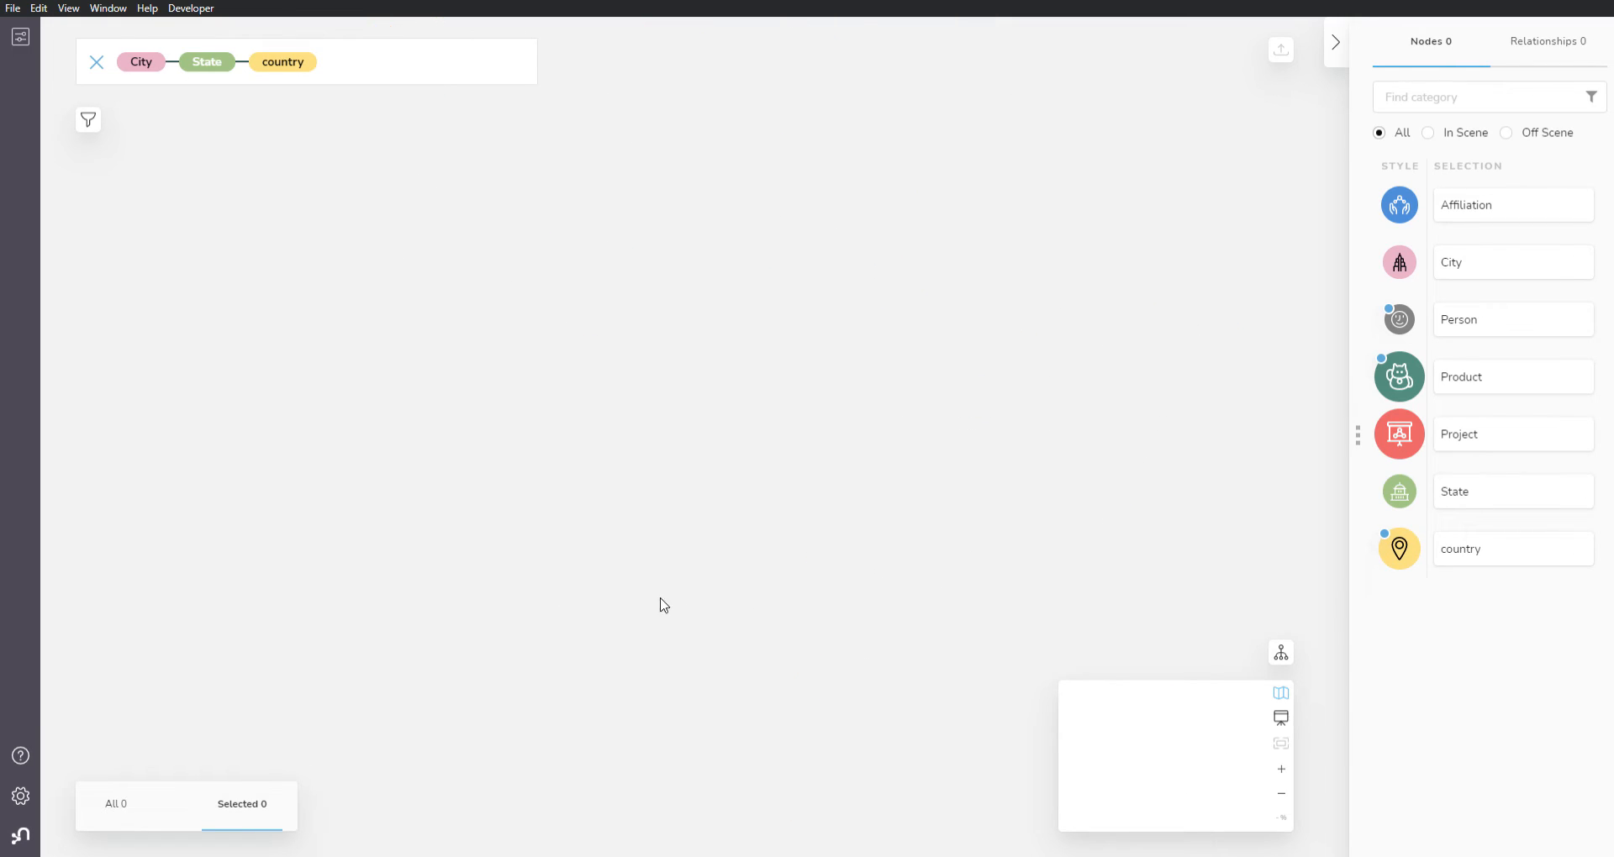
left_click(96, 62)
left_click(838, 406)
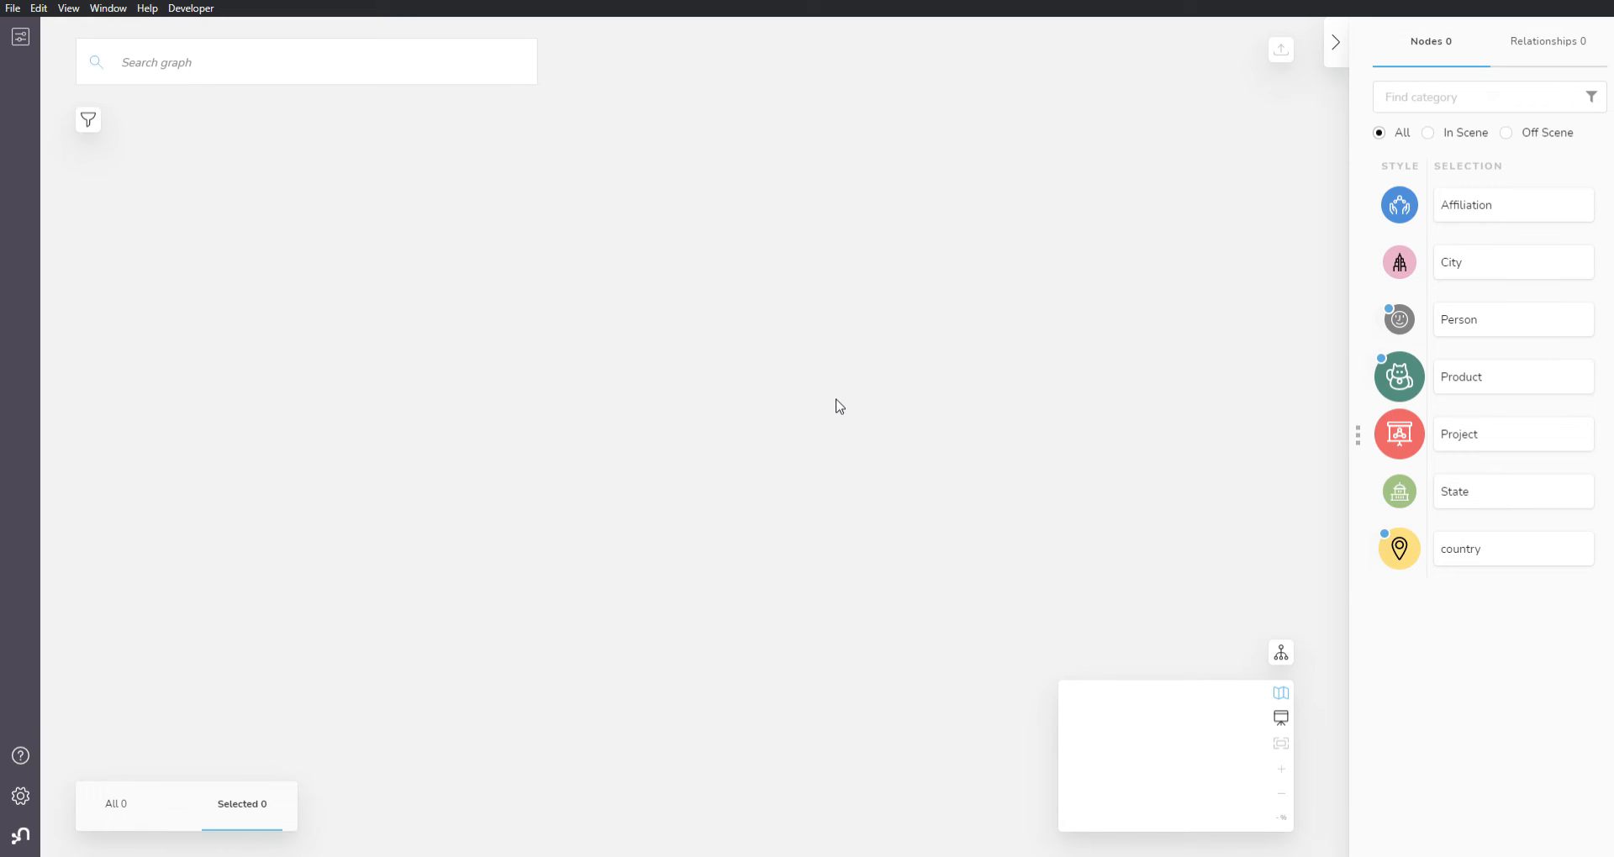